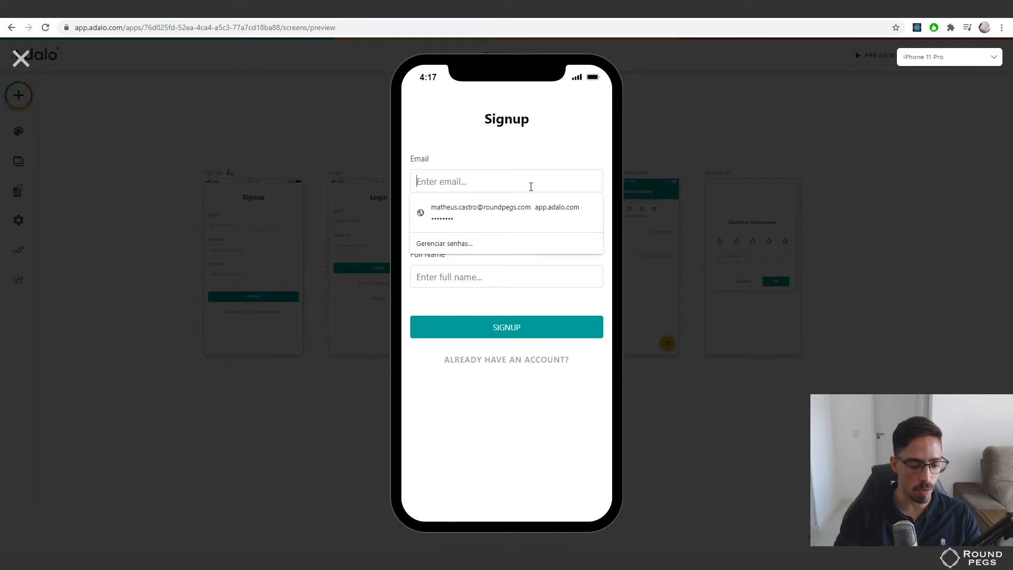
Register a test user in the preview with an email, password and full name
type("ciclano@ma")
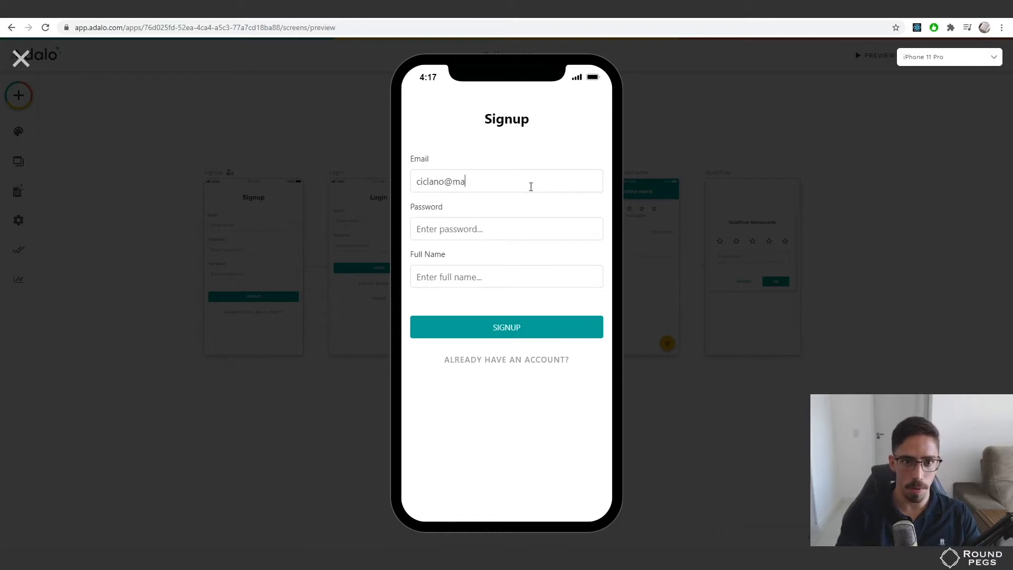
type("il.com")
key("Tab")
type("123456")
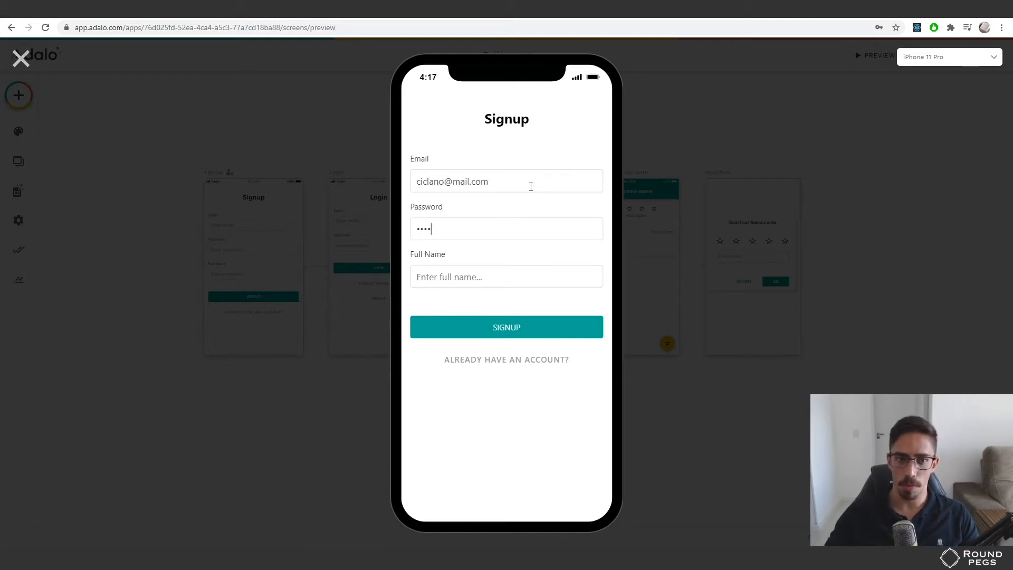
left_click(499, 274)
type("Cicl")
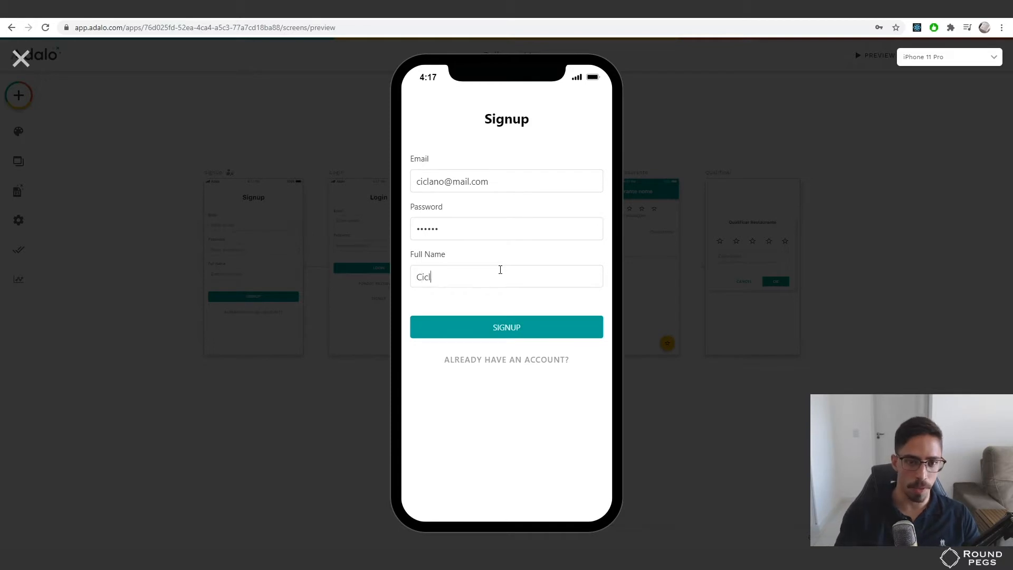
type("ano")
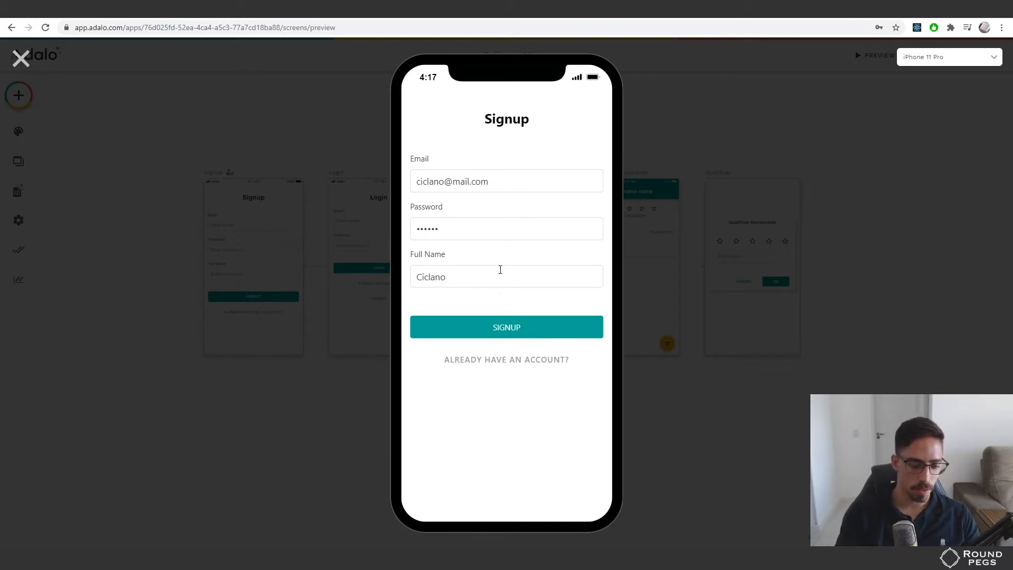
type(" Beltrano")
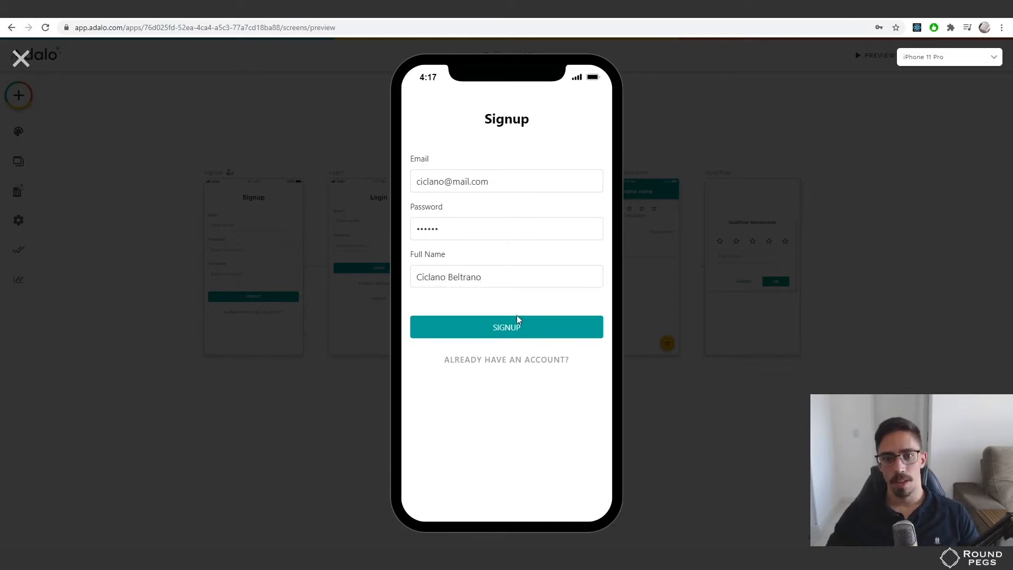
left_click(508, 327)
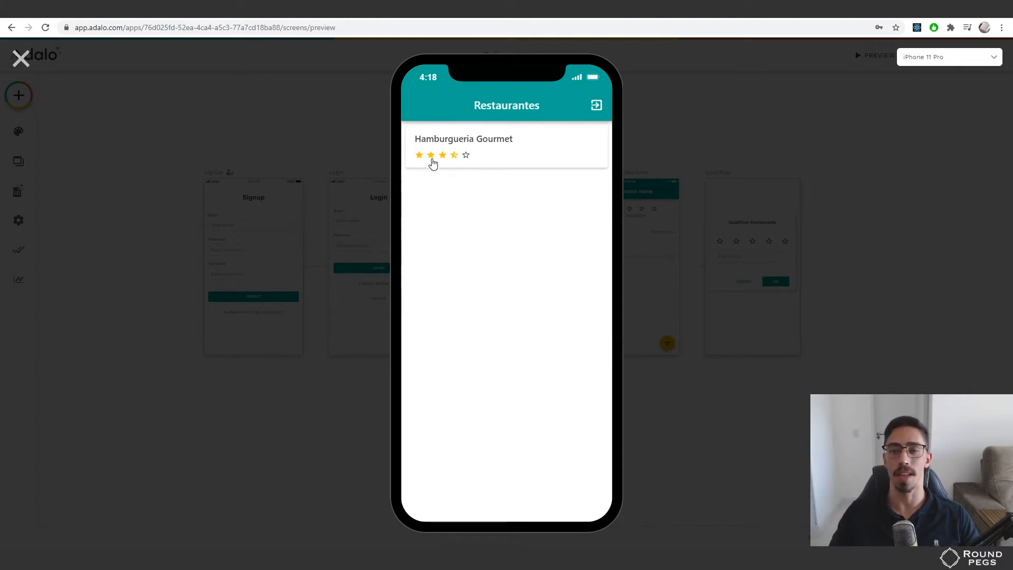
Open the Hamburgueria Gourmet card in the Restaurantes list
left_click(505, 151)
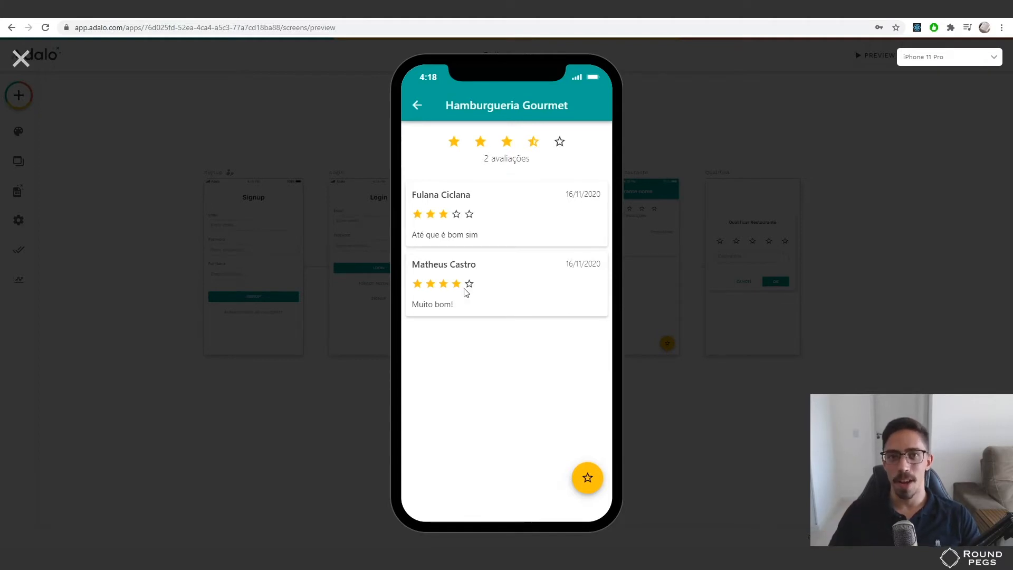
Rate Hamburgueria Gourmet five stars with the comment 'Perfeito'
left_click(596, 486)
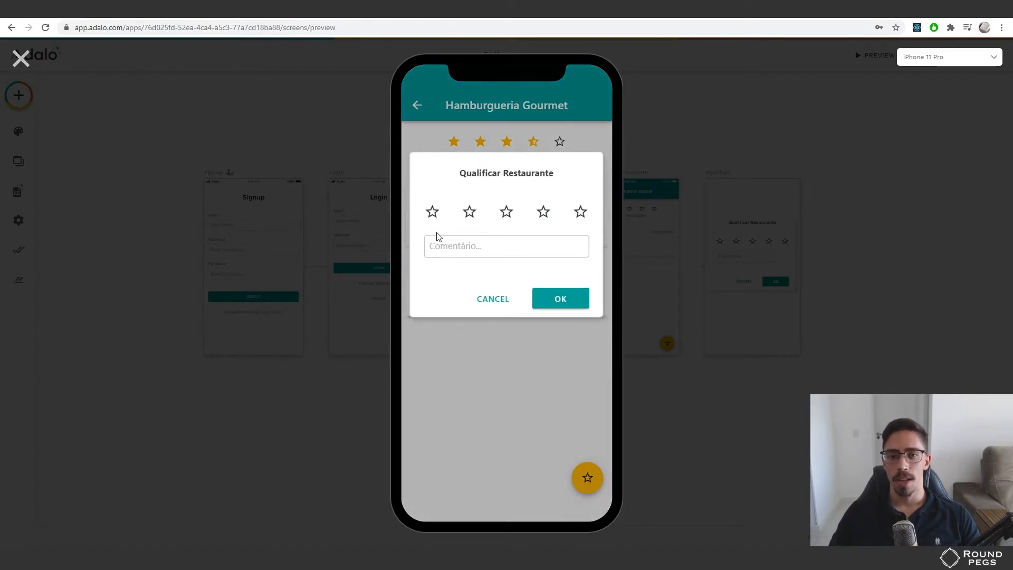
left_click(581, 212)
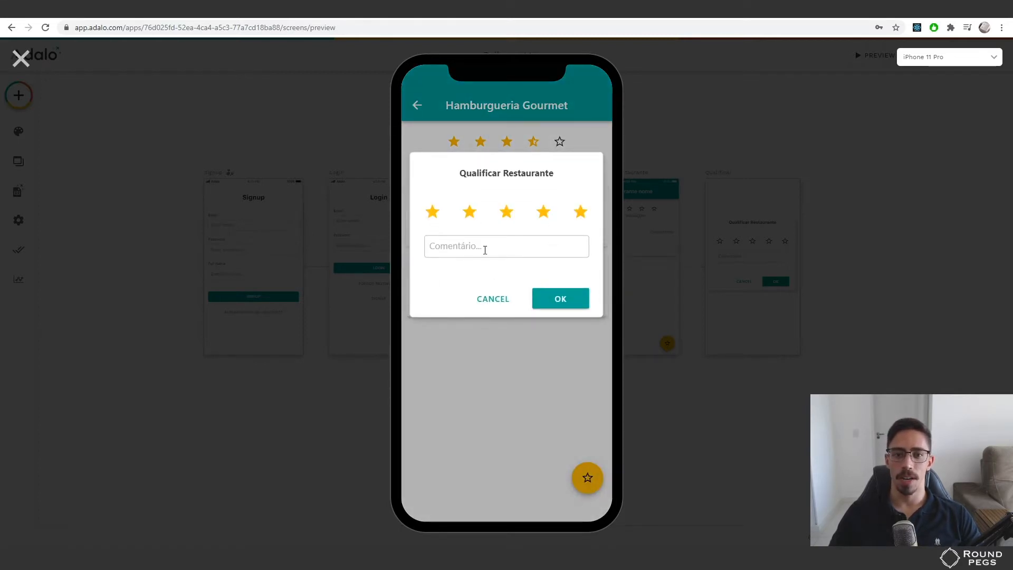
type("fa")
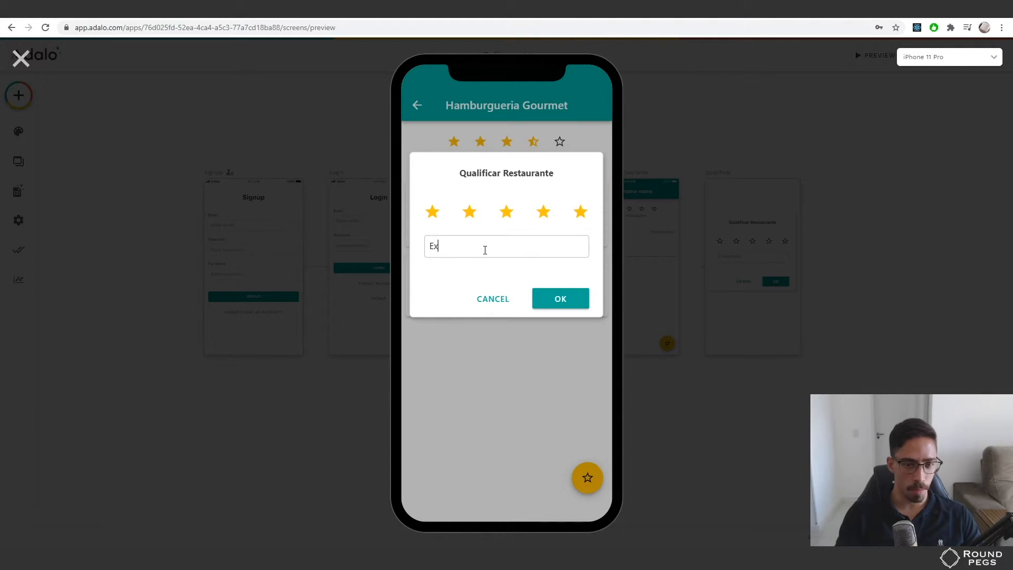
key("BackSpace")
key("BackSpace")
type("Perfeito")
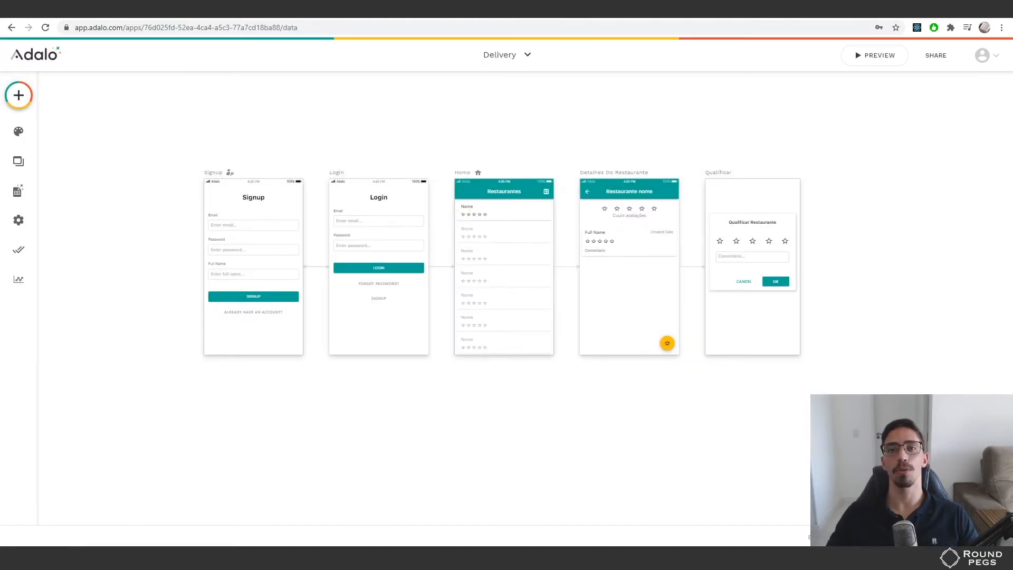
Open the Database panel and expand the Restaurantes collection
left_click(18, 191)
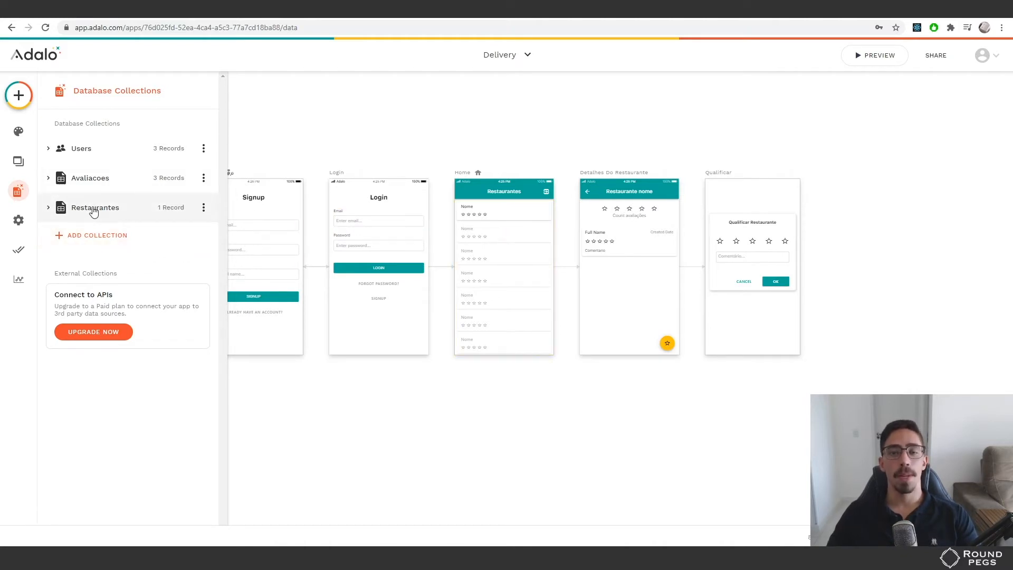
left_click(93, 211)
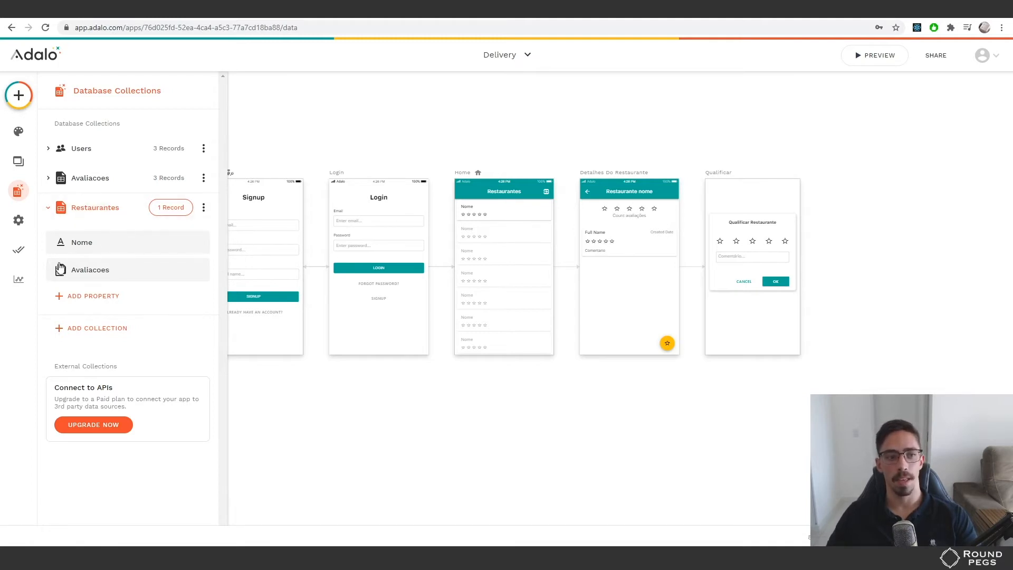
Expand Avaliacoes, inspect its Nota and Comentario properties without changes, then collapse it
left_click(85, 209)
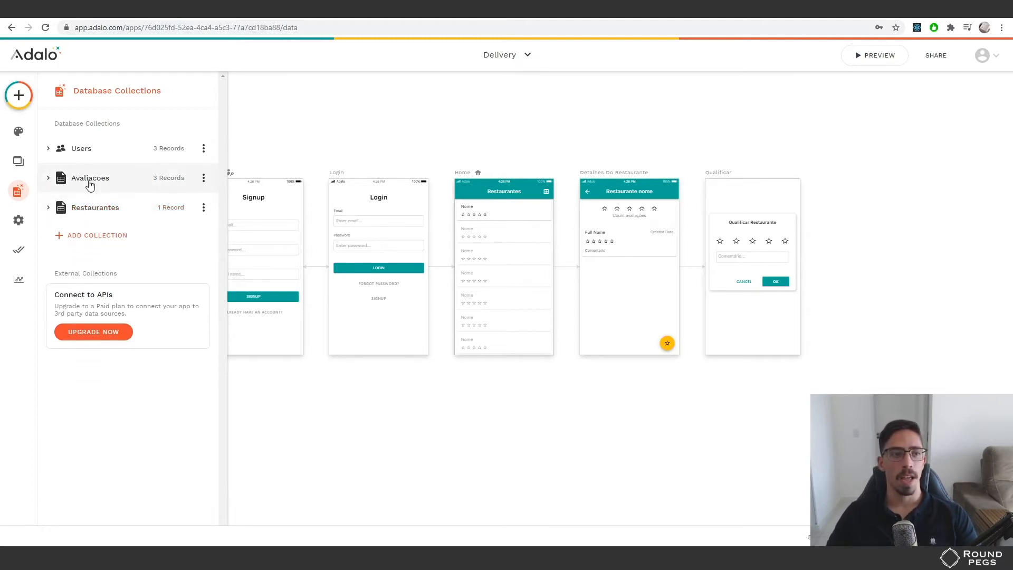
left_click(90, 181)
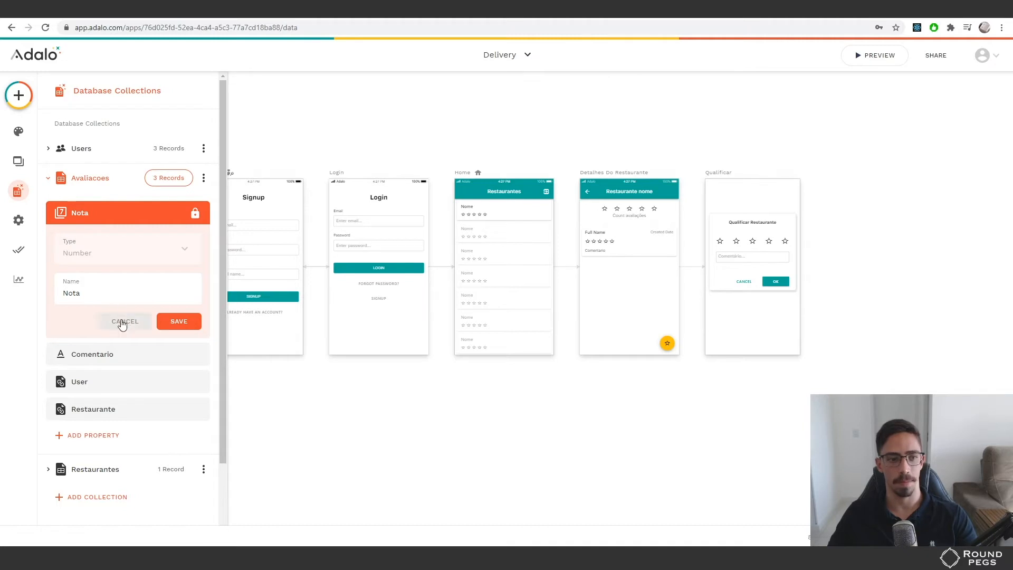
left_click(95, 296)
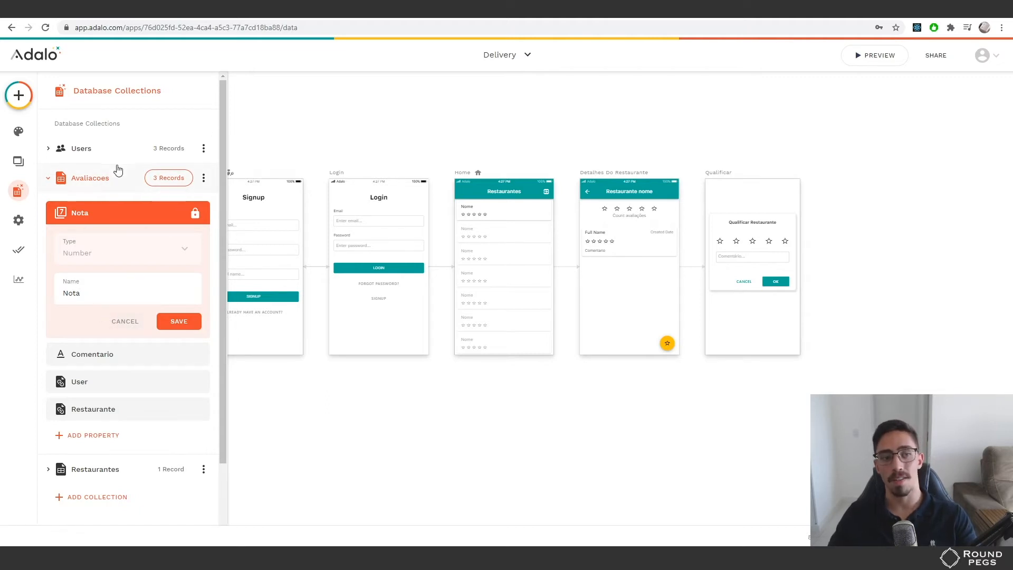
left_click(125, 322)
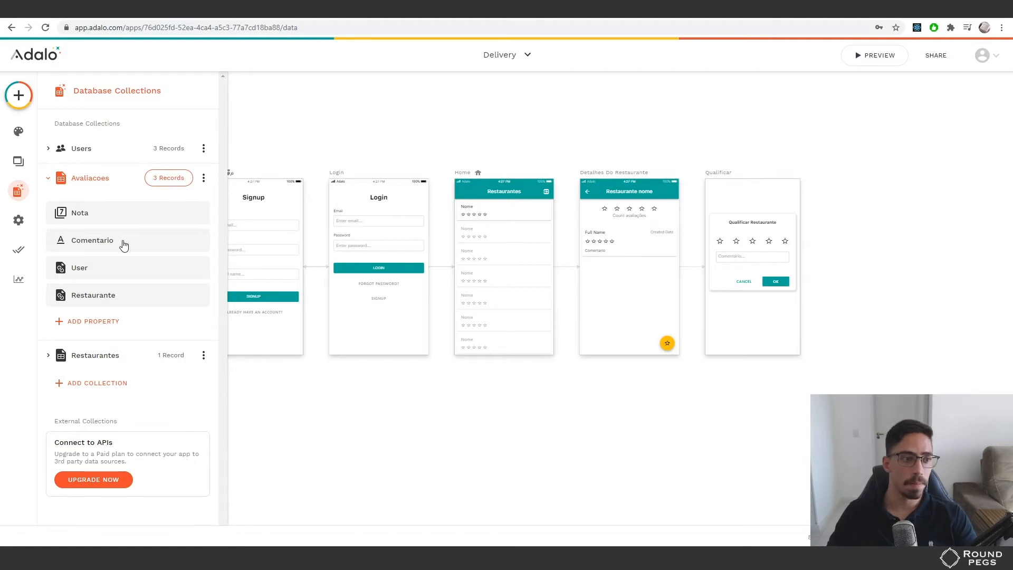
left_click(123, 245)
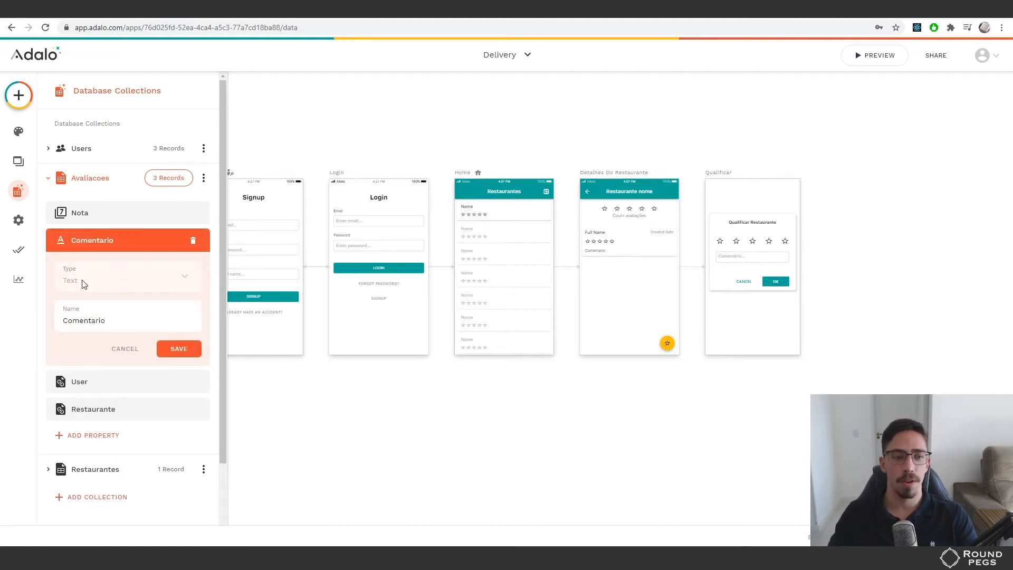
left_click(125, 349)
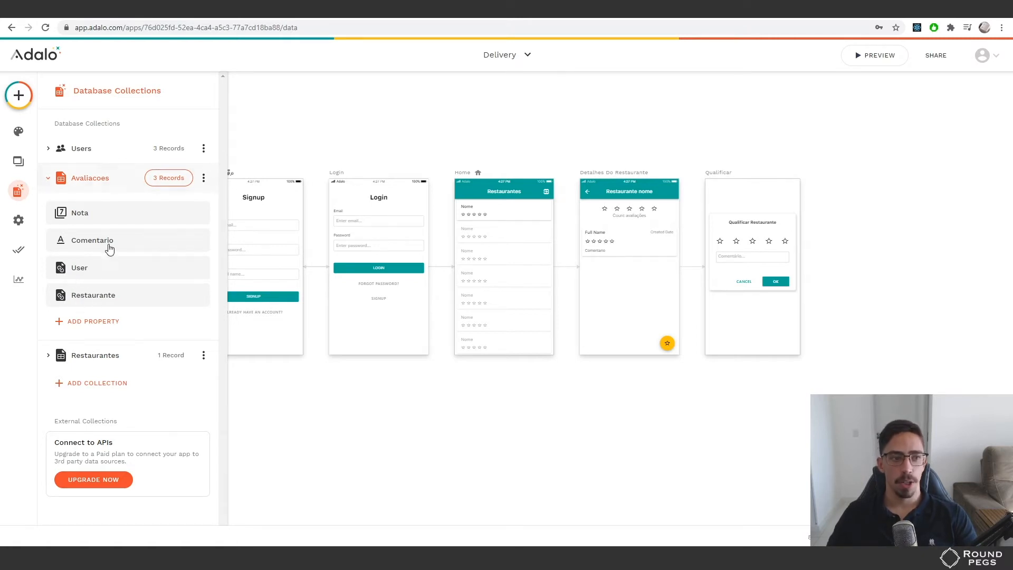
left_click(85, 182)
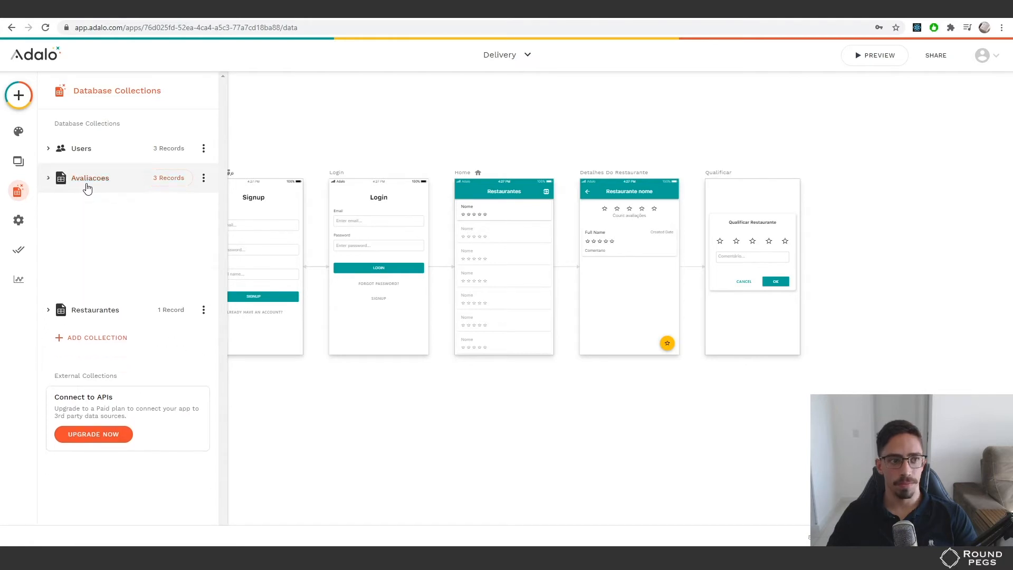
Check the Users collection, then switch to the Delivery 2 app from the app list
left_click(84, 157)
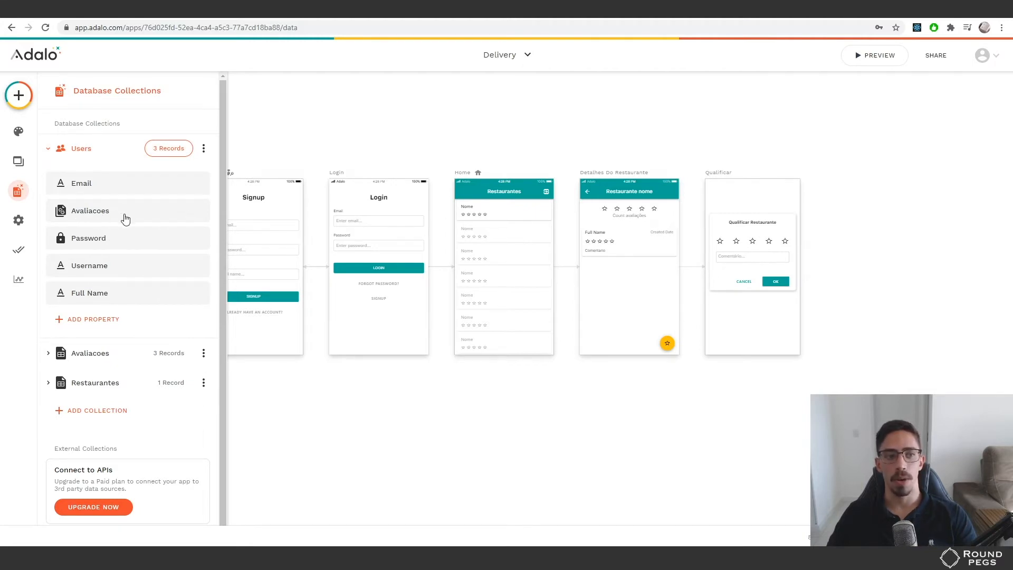
left_click(64, 153)
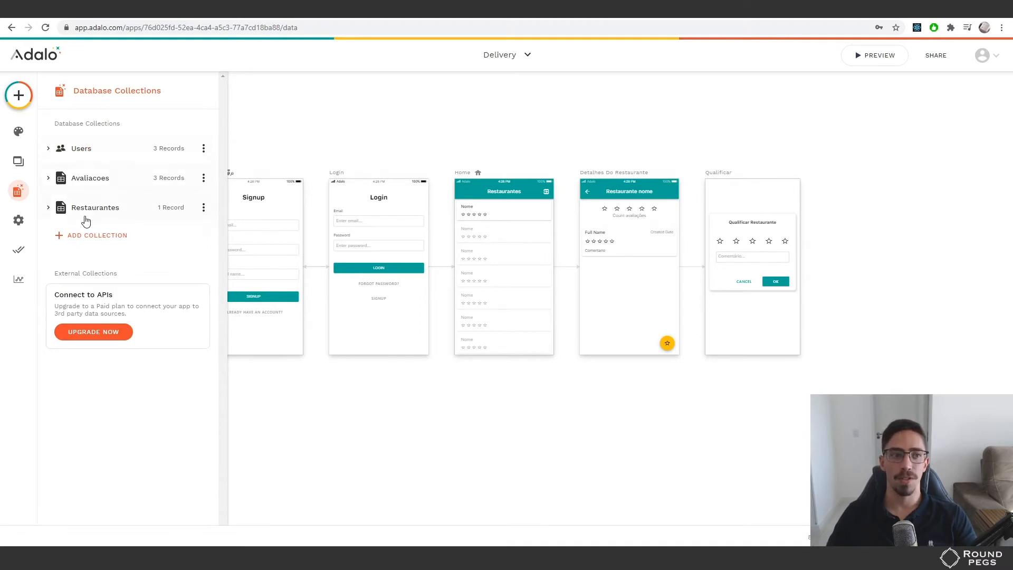
left_click(507, 56)
scroll(499, 316, "down", 3)
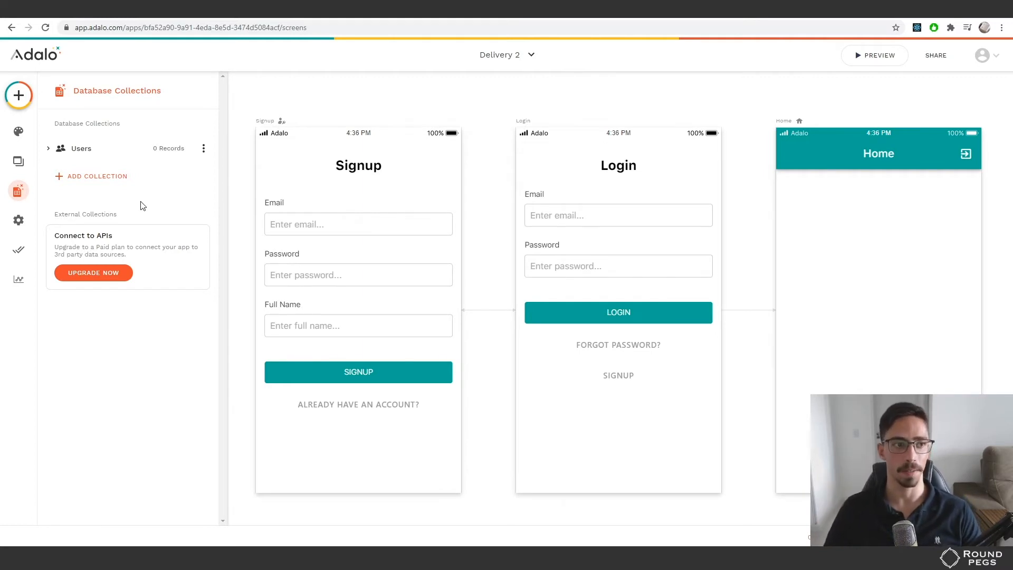
Create a new collection named Restaurantes
left_click(96, 150)
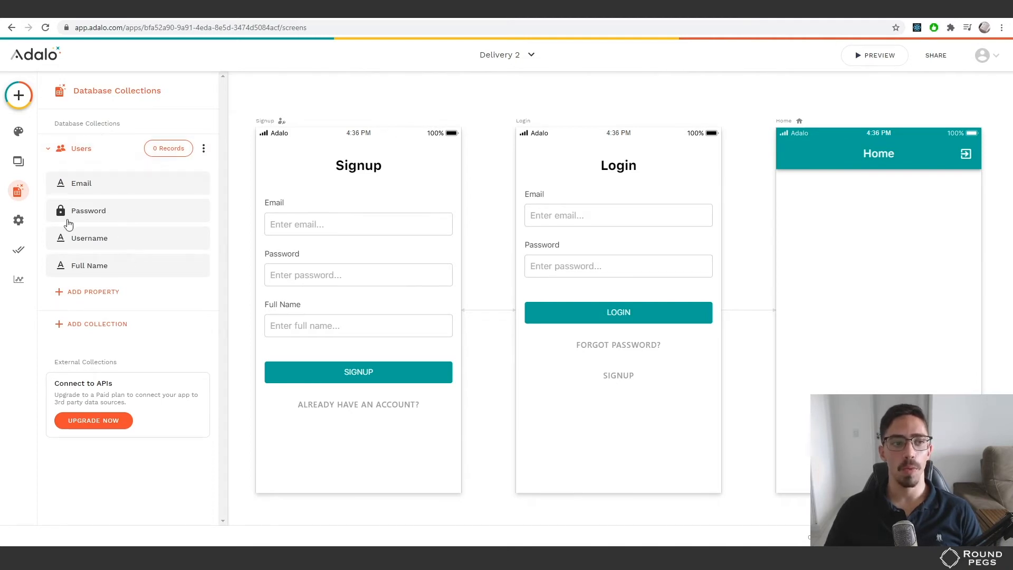
left_click(85, 154)
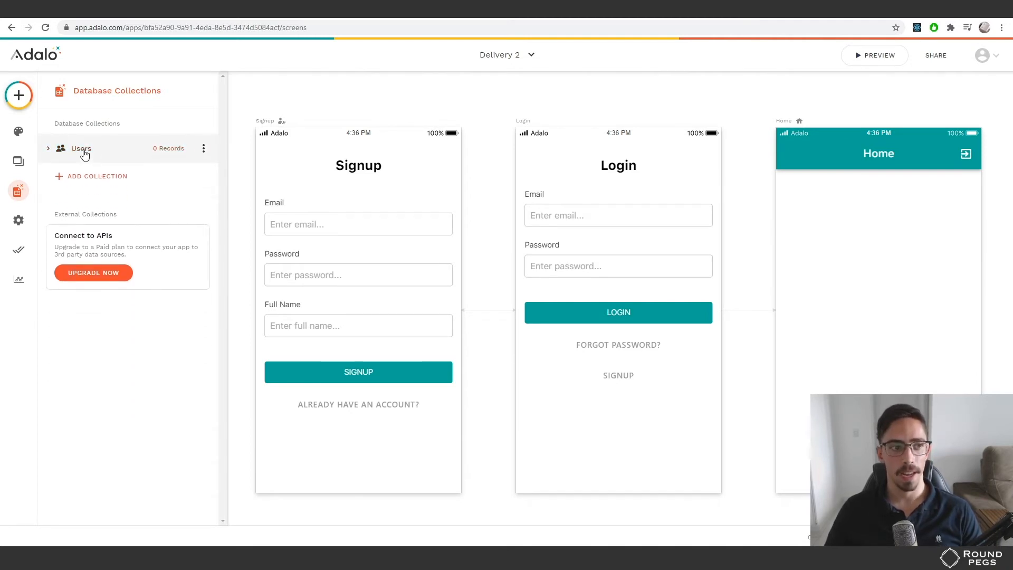
left_click(101, 180)
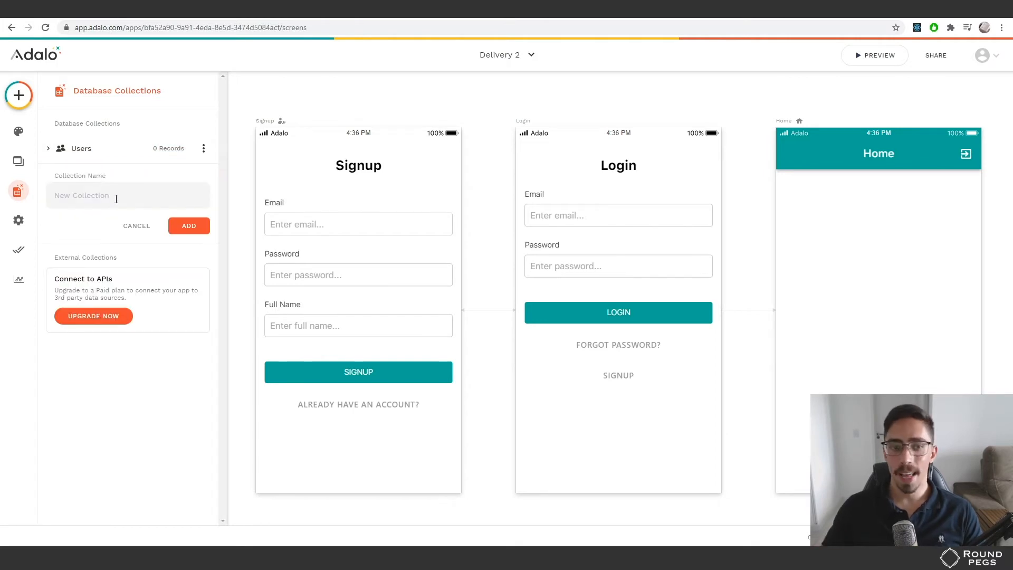
type("Restaurantes")
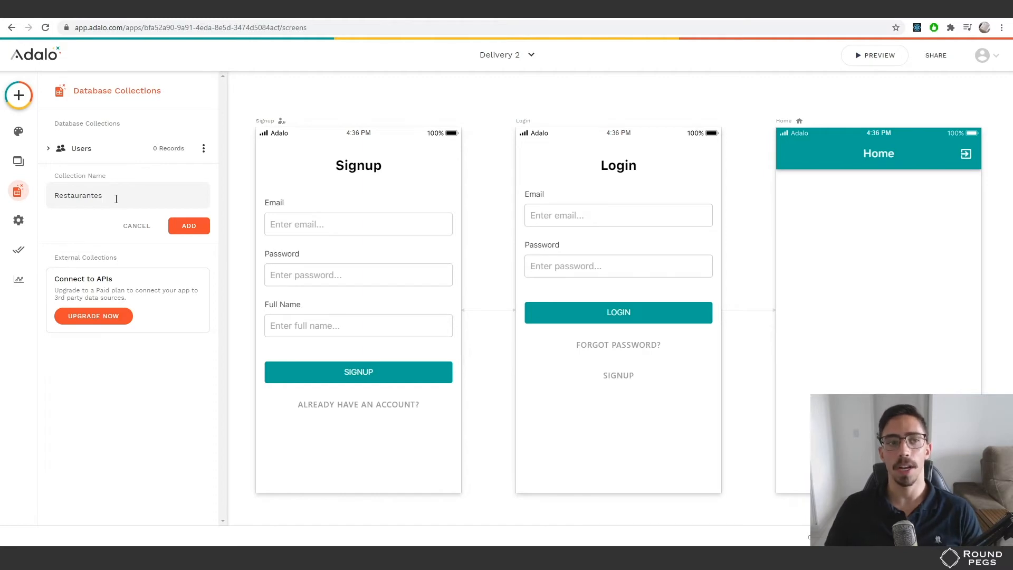
left_click(188, 226)
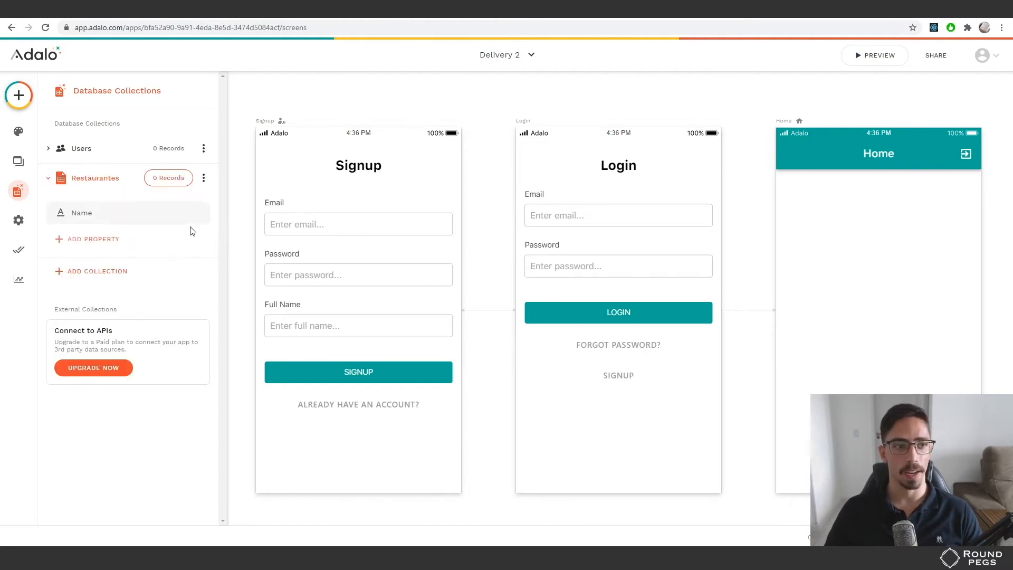
Rename the Restaurantes Name property to Nome and collapse the collection
left_click(91, 214)
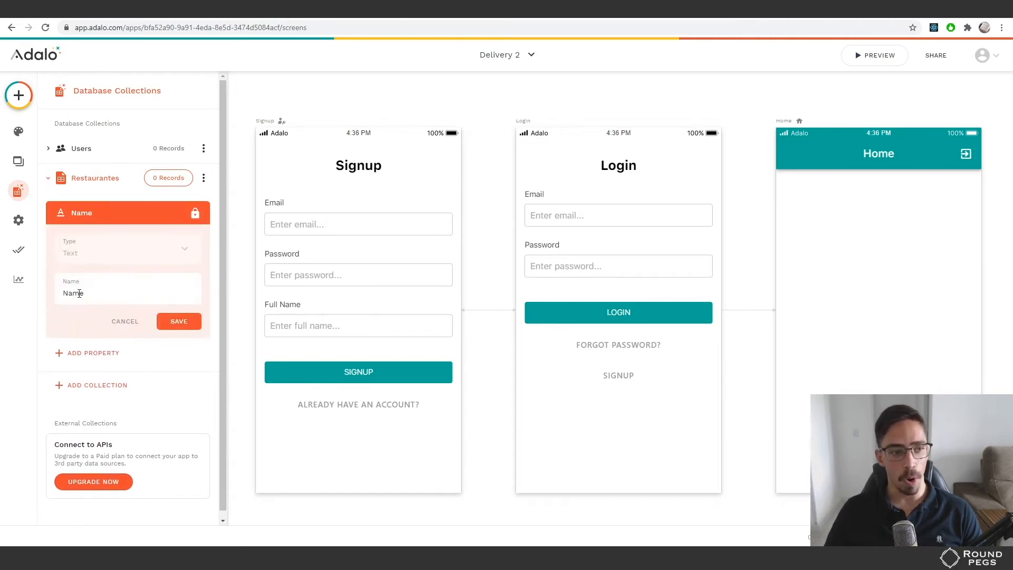
type("o")
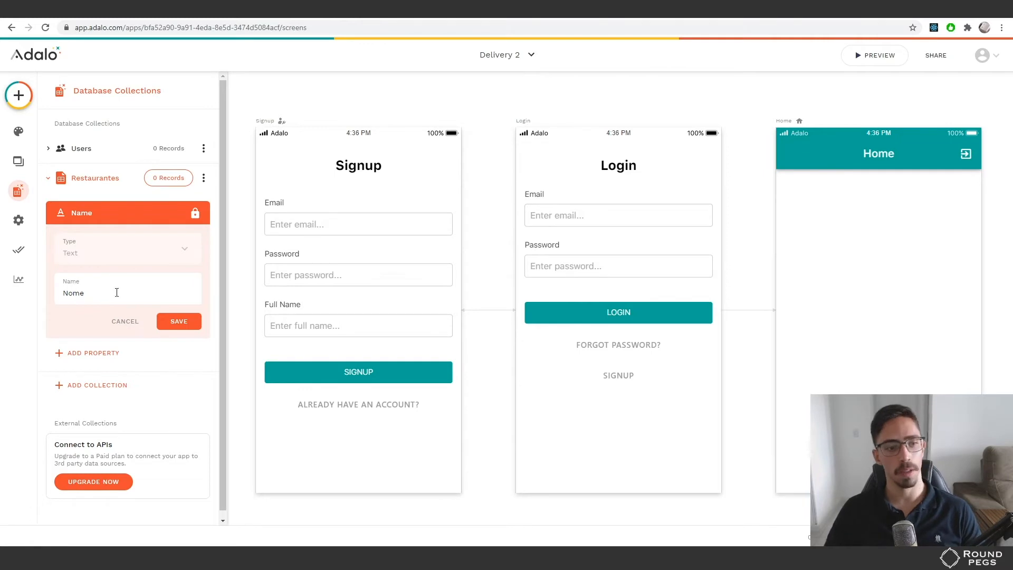
left_click(178, 323)
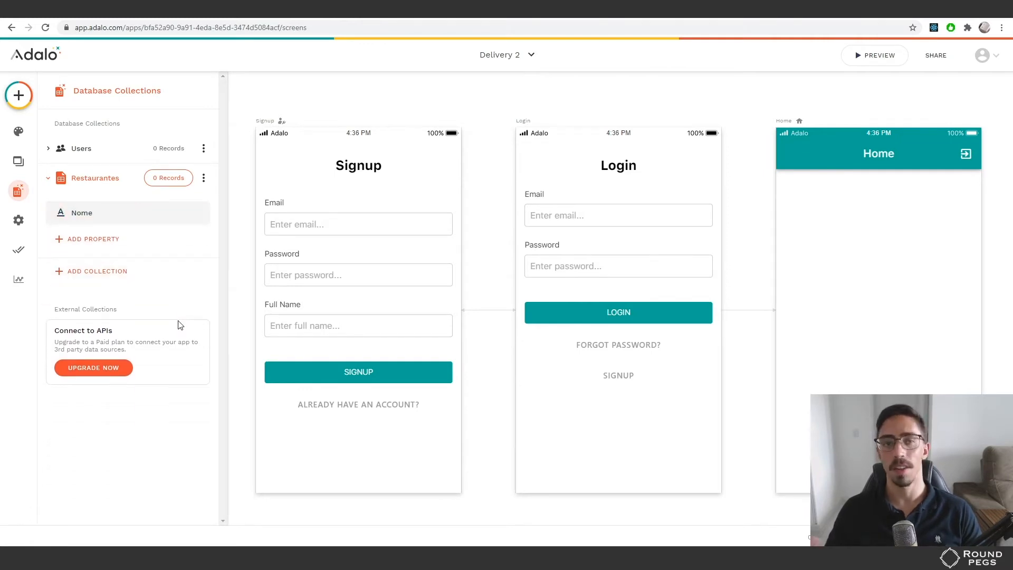
left_click(48, 181)
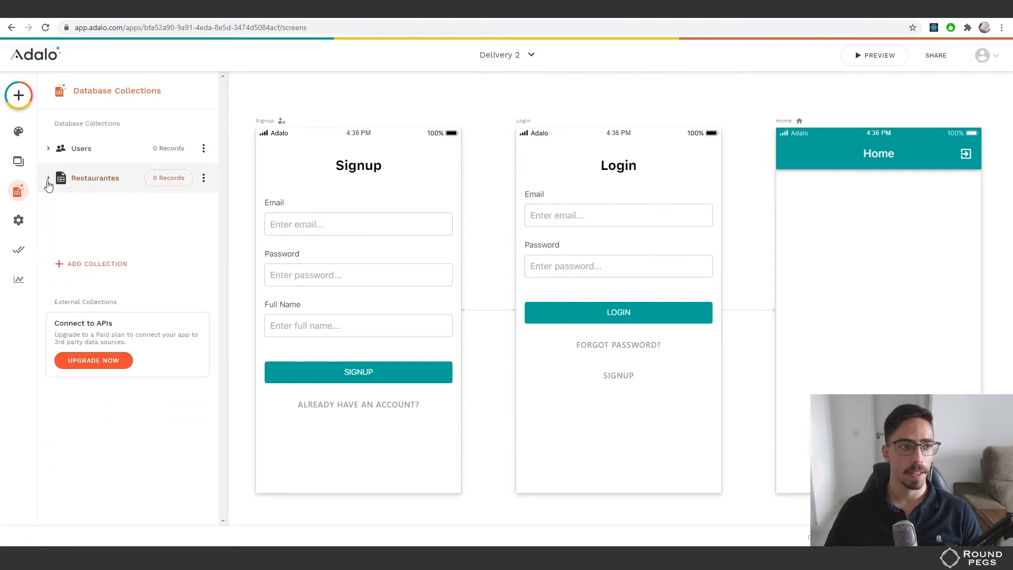
left_click(105, 205)
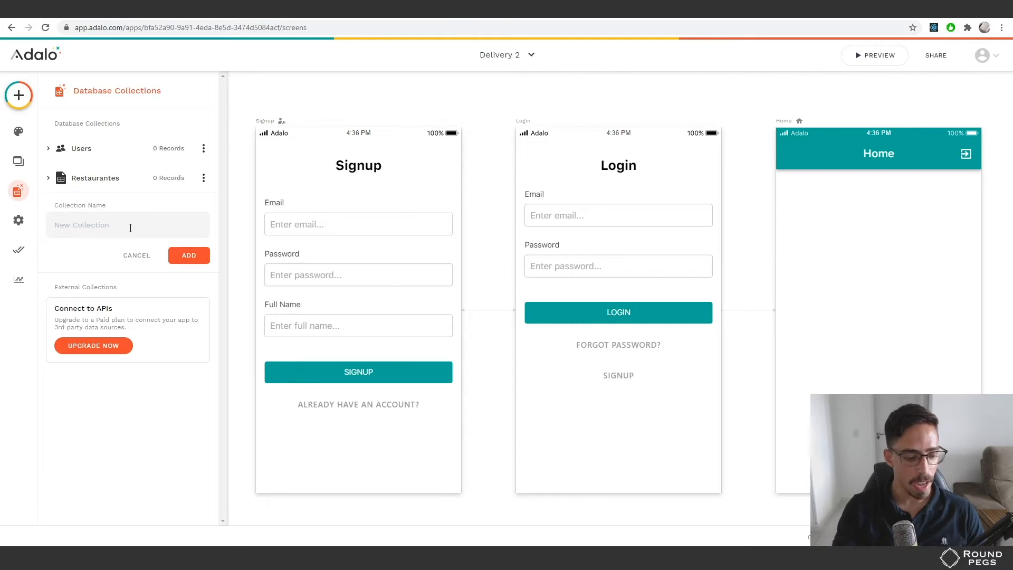
Create the Avaliacoes collection and rename its default Name property to Comentario
type("Avali")
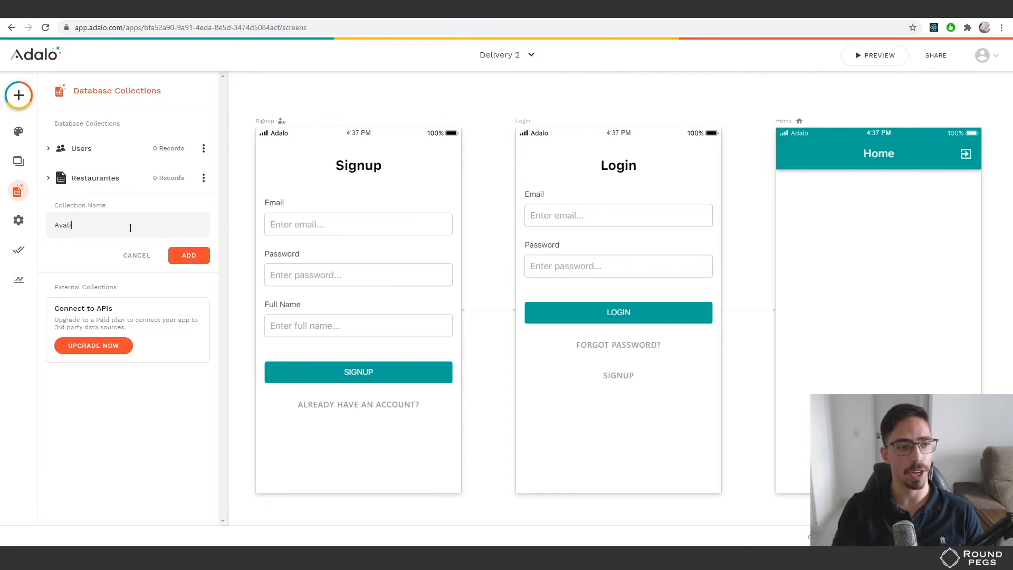
type("acoes")
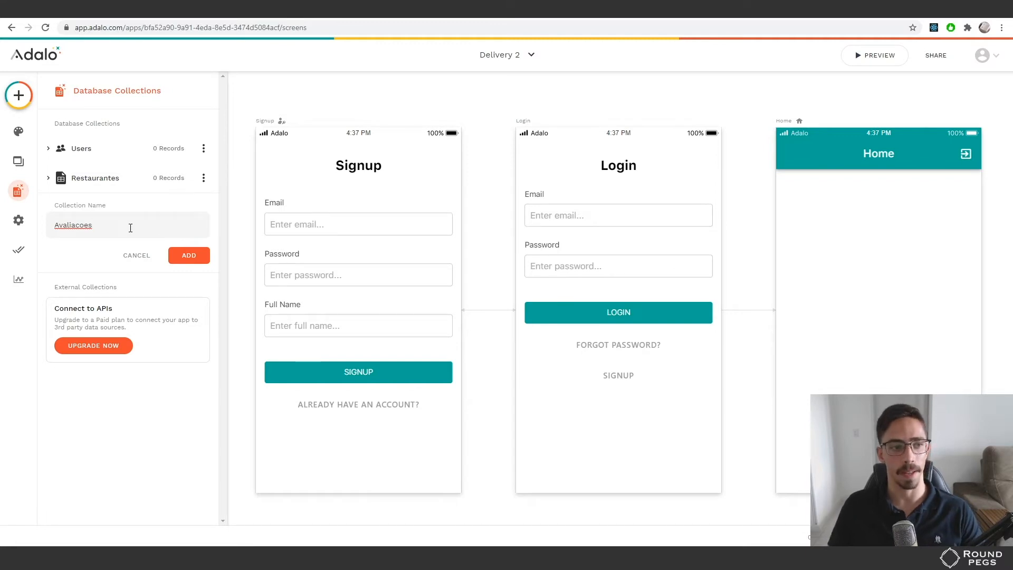
left_click(199, 256)
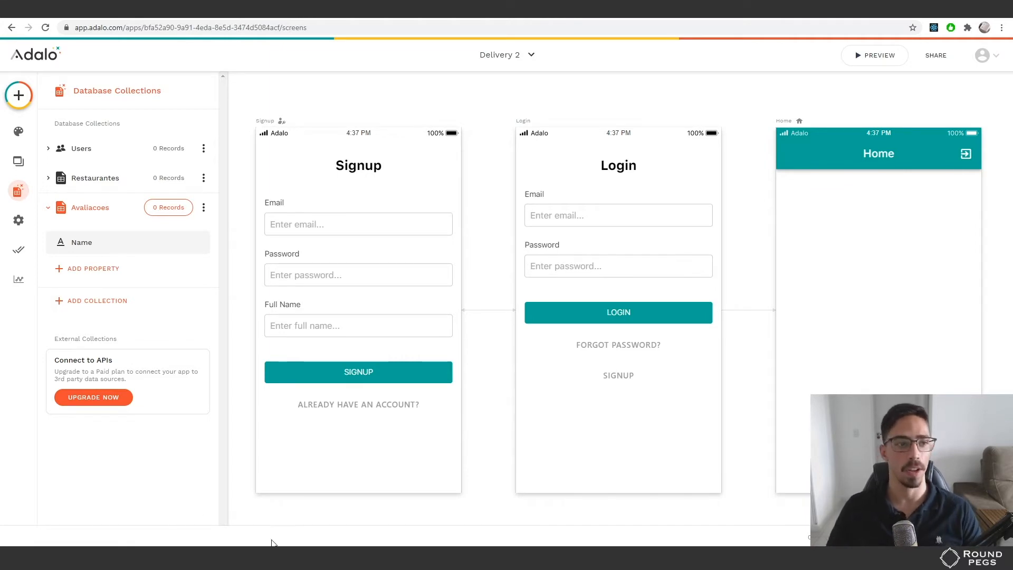
left_click(90, 242)
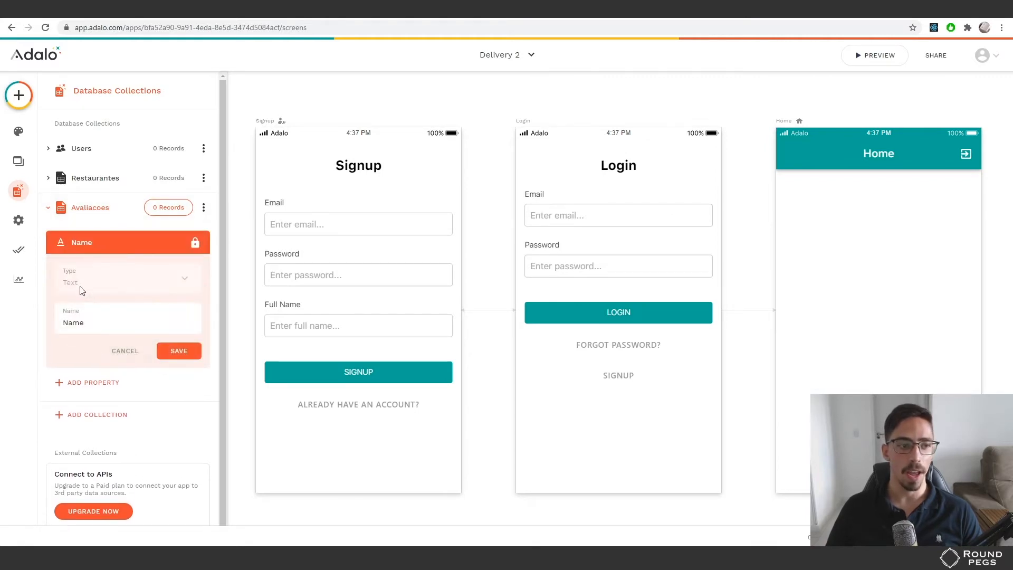
left_click(91, 326)
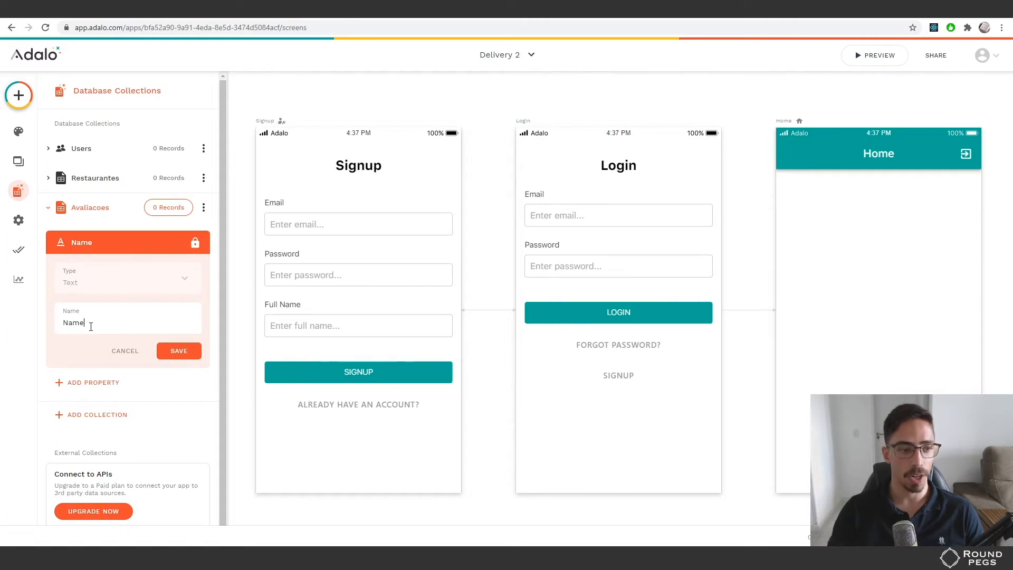
double_click(91, 327)
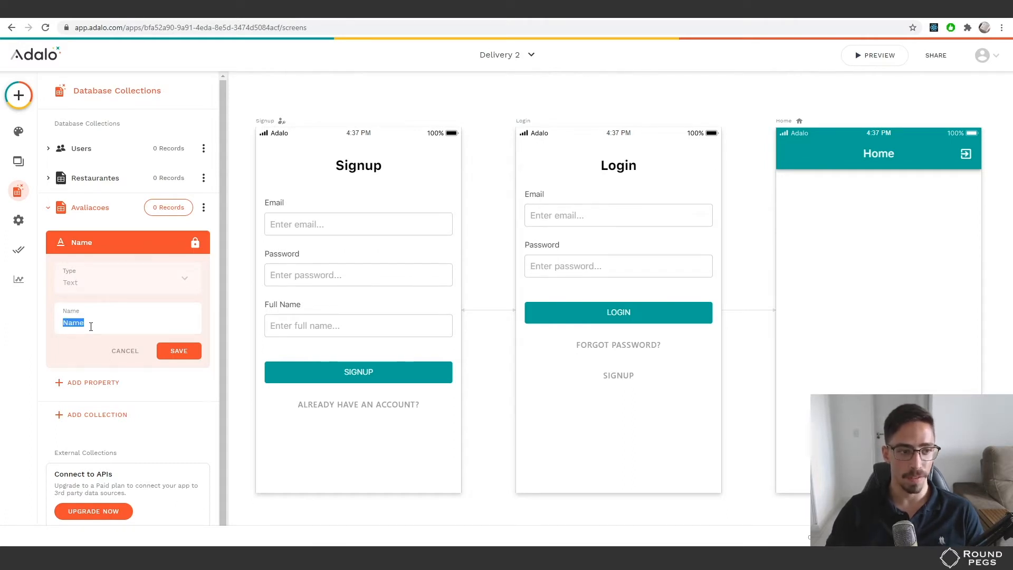
type("Ca")
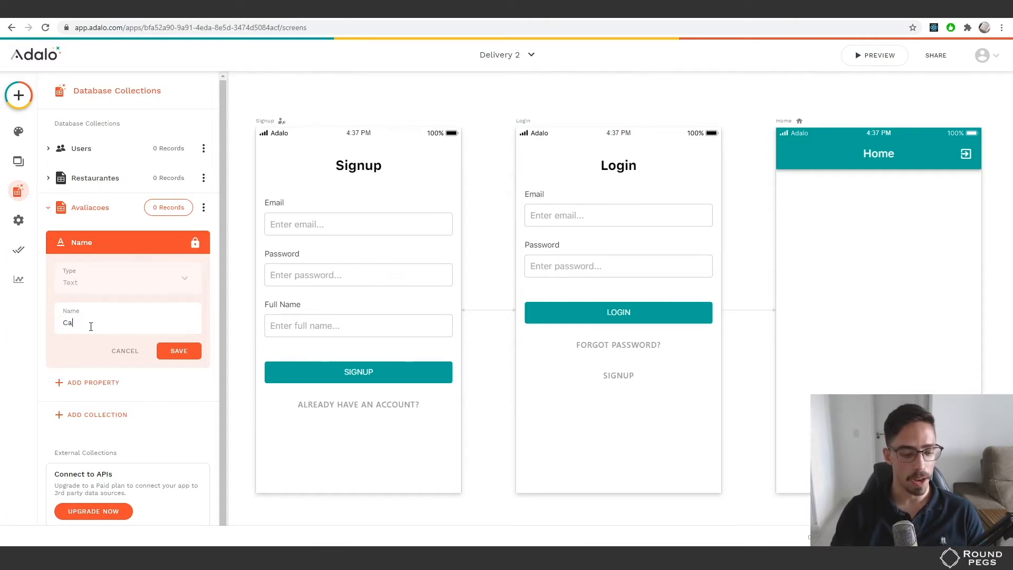
key("BackSpace")
type("omentario")
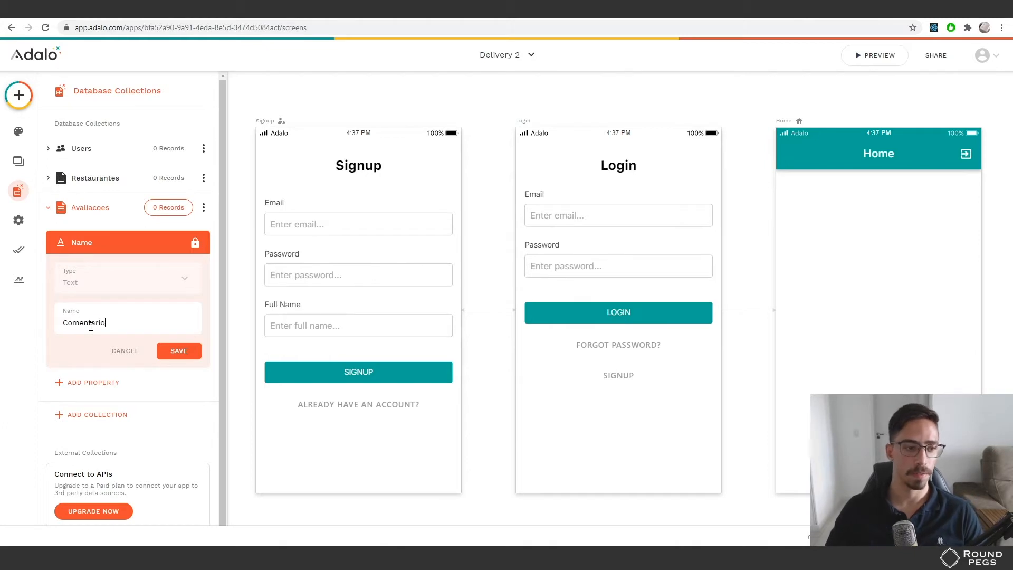
left_click(173, 351)
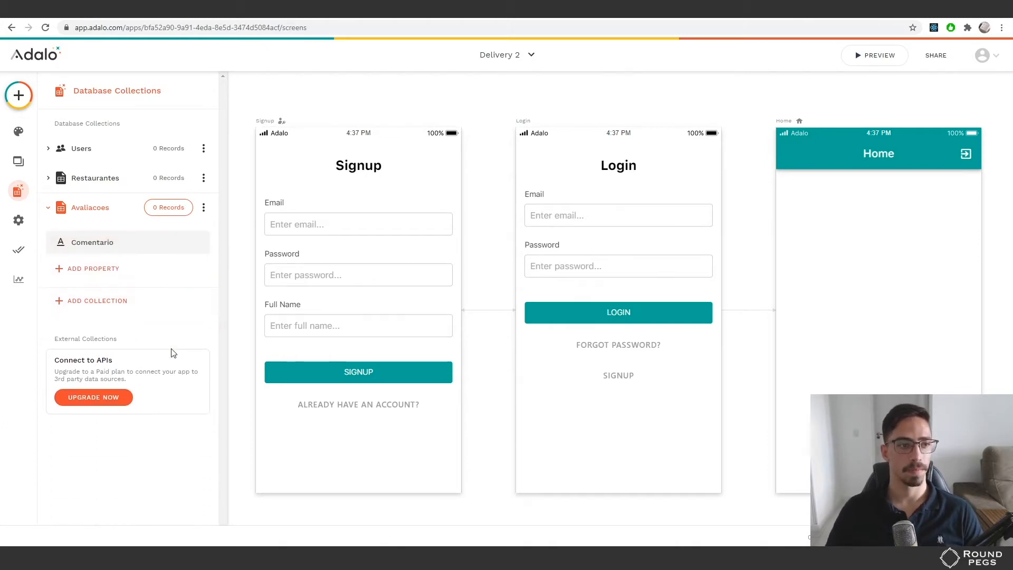
Add a Number property named Nota to Avaliacoes, then bring up the Relationship options
left_click(138, 274)
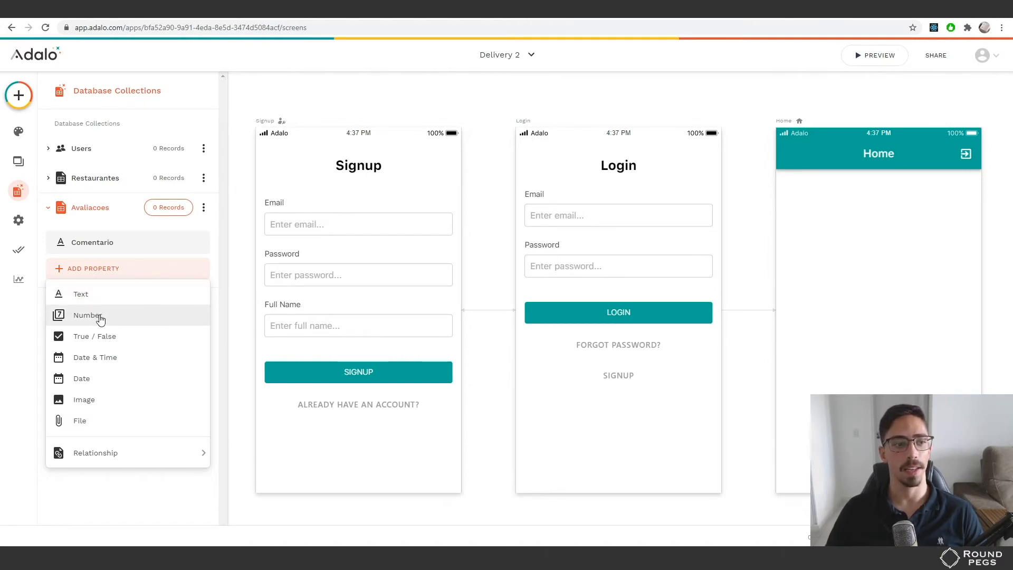
left_click(117, 318)
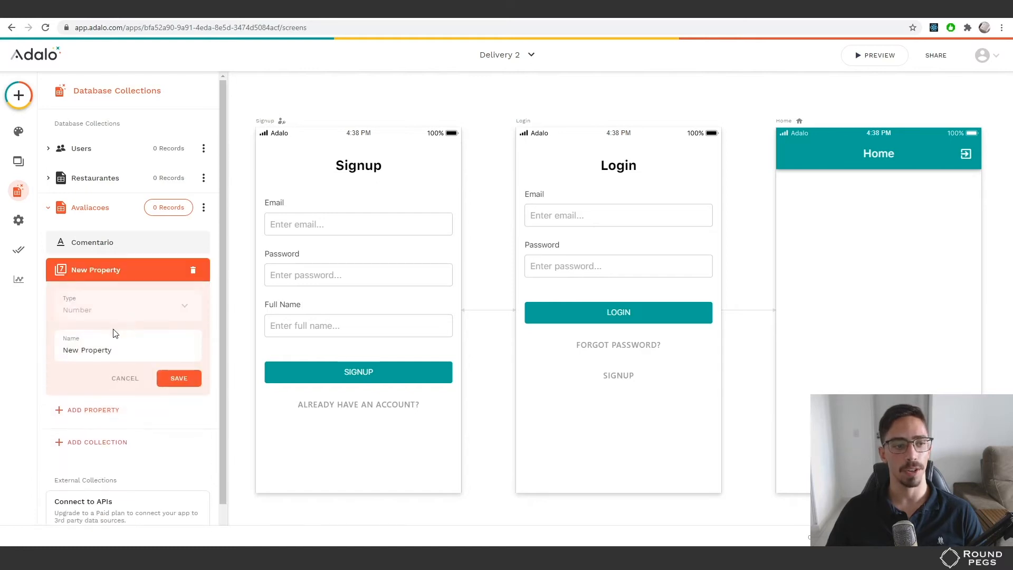
left_click(124, 349)
key("ctrl+a")
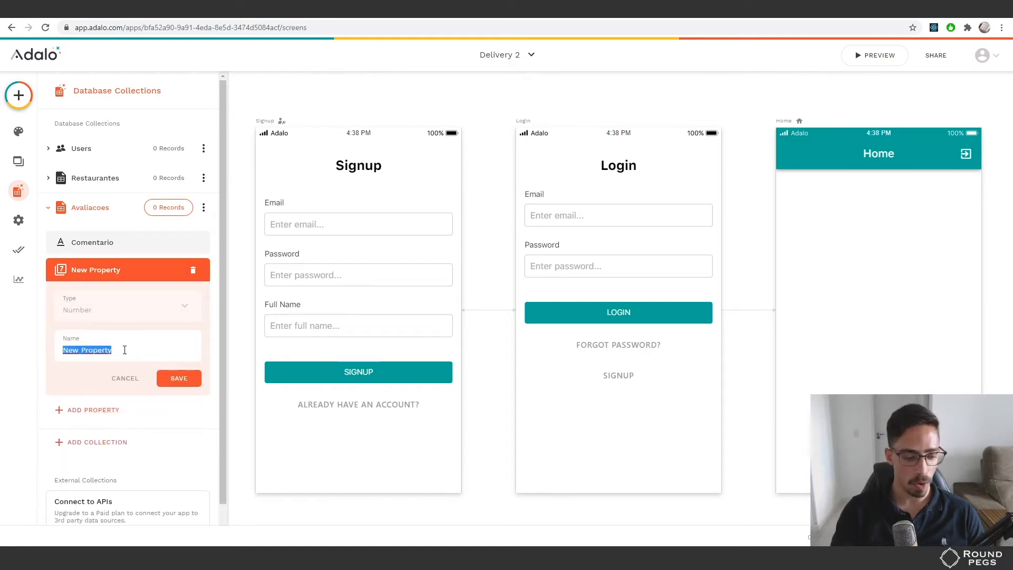
type("Not")
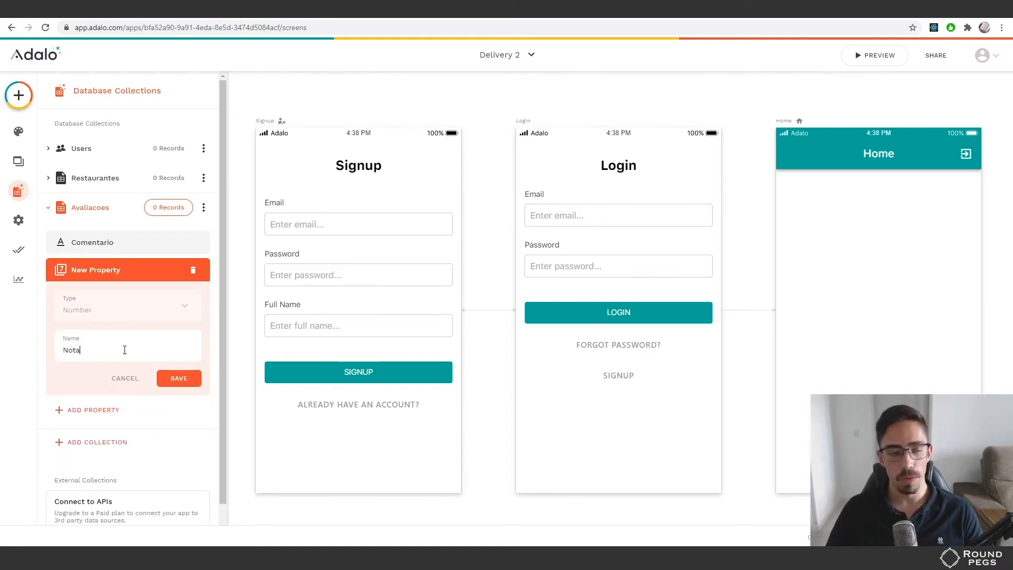
type("a")
left_click(180, 379)
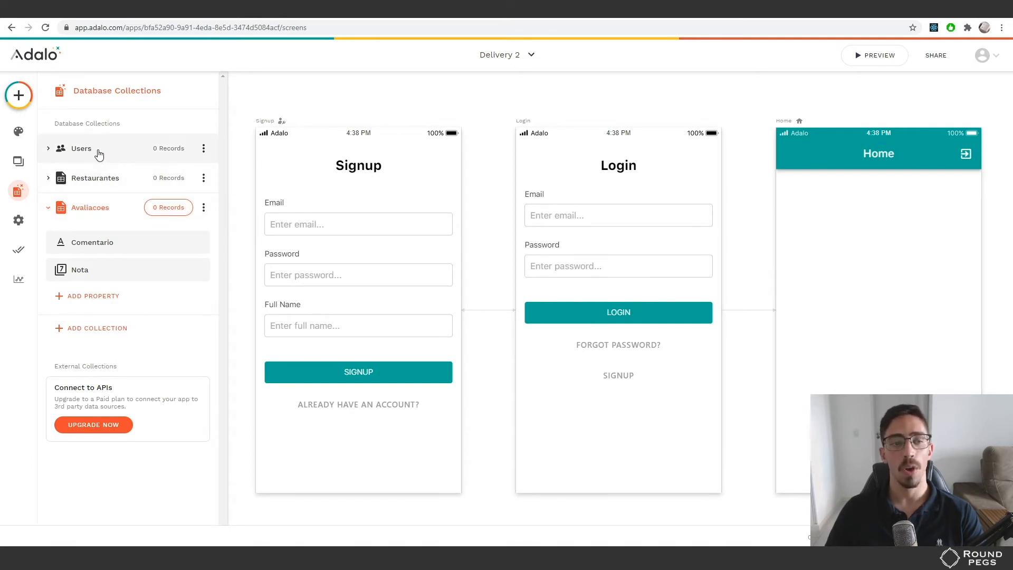
left_click(96, 299)
mouse_move(97, 272)
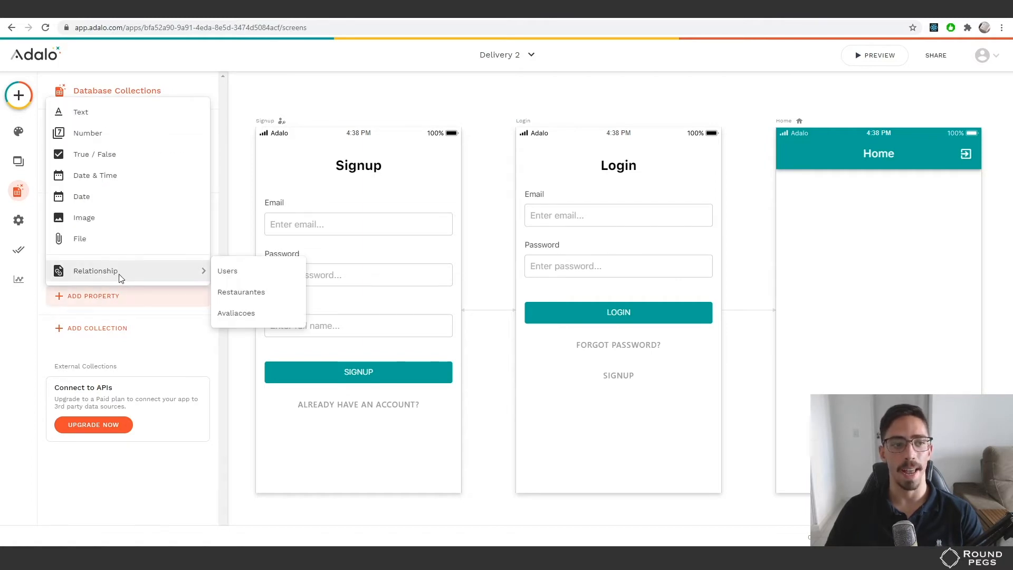
Relate Avaliacoes to Users as one User having many Avaliacoes, adding a User property
left_click(236, 275)
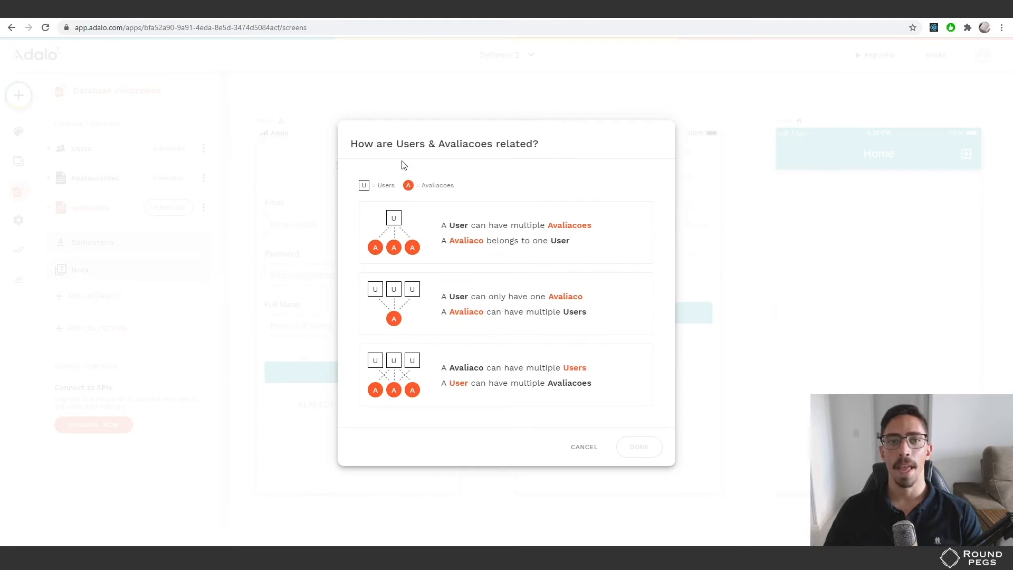
left_click_drag(350, 144, 557, 151)
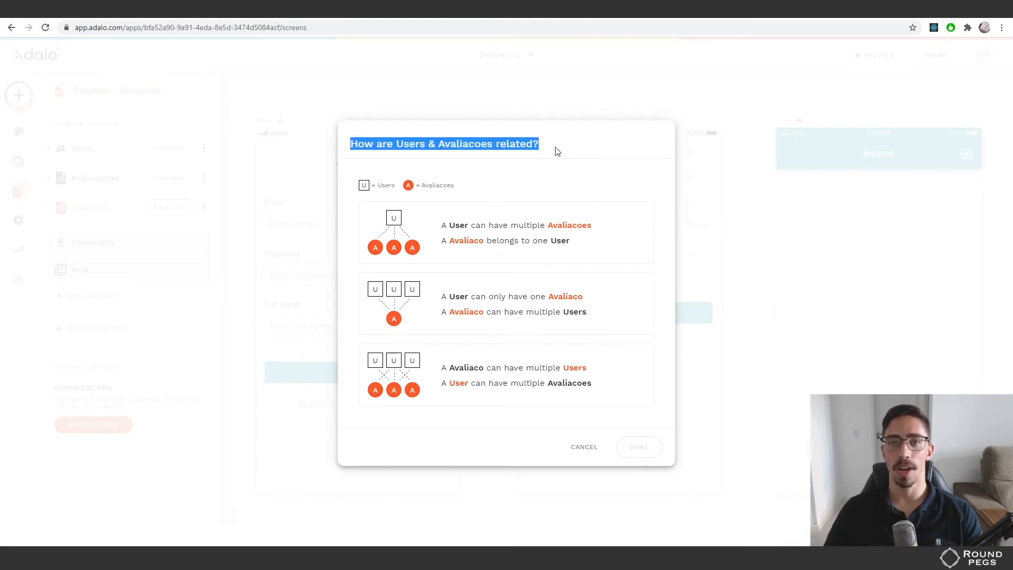
left_click(449, 256)
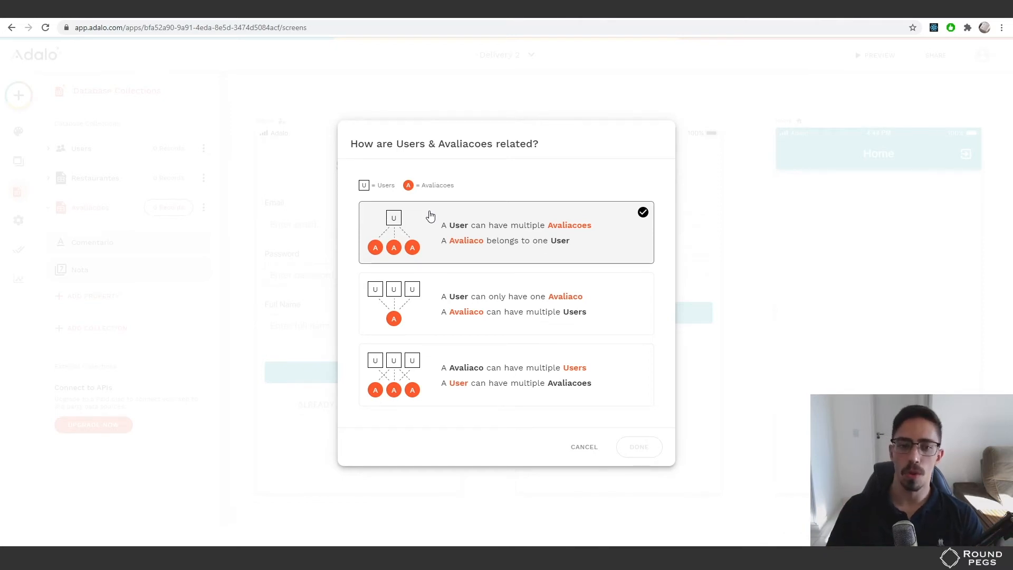
left_click(445, 301)
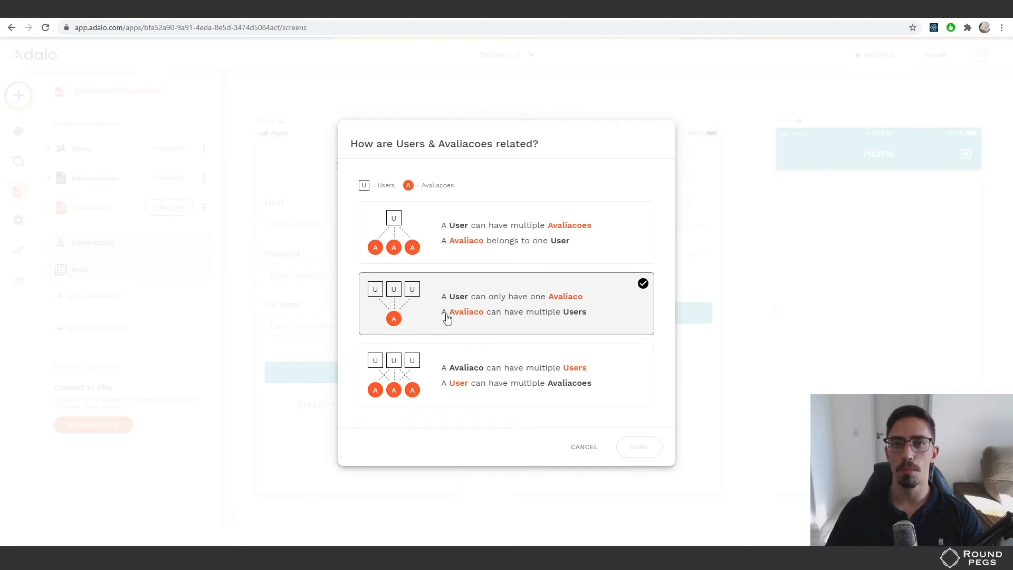
left_click(427, 358)
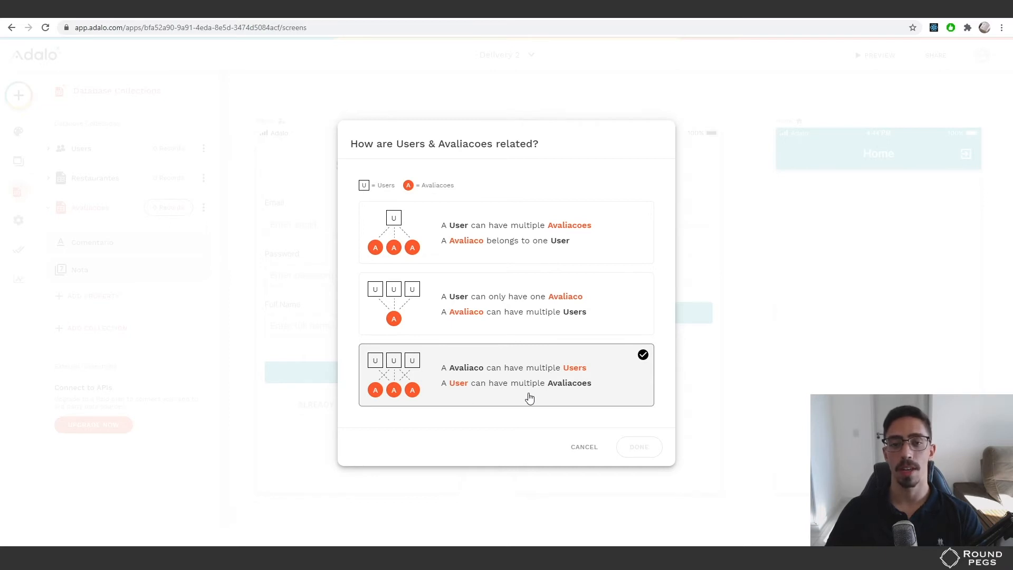
left_click(420, 227)
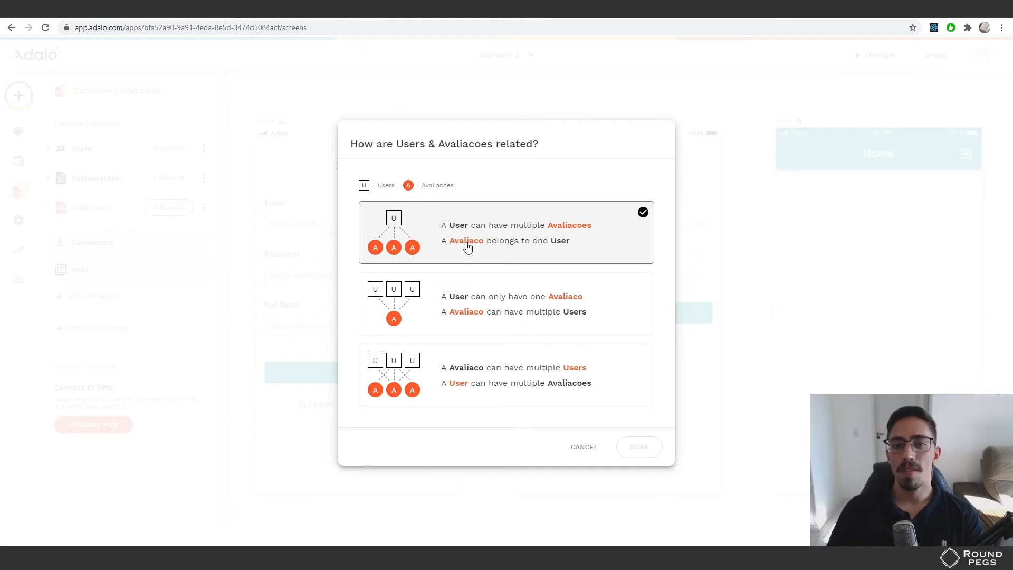
left_click(431, 239)
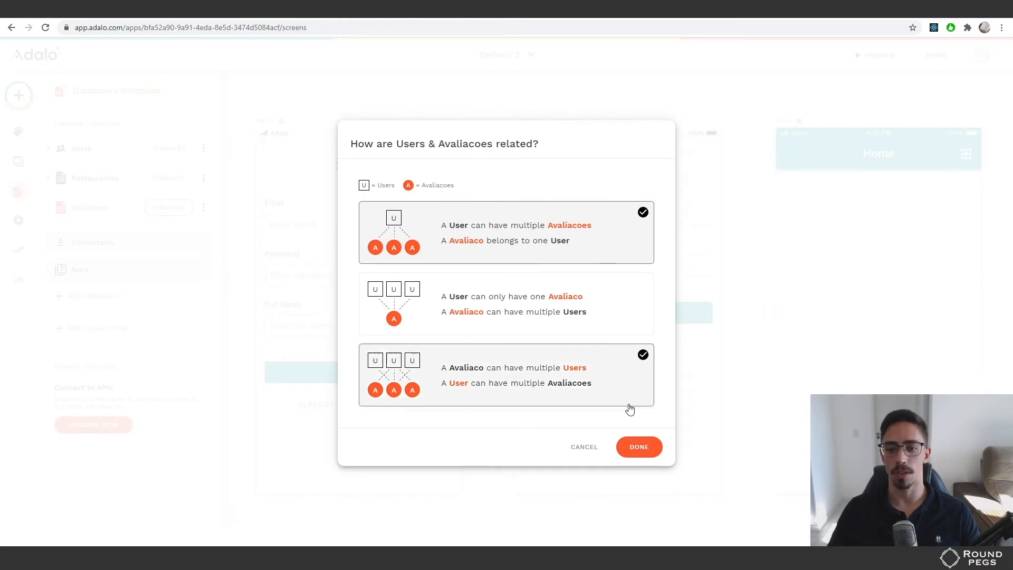
left_click(639, 448)
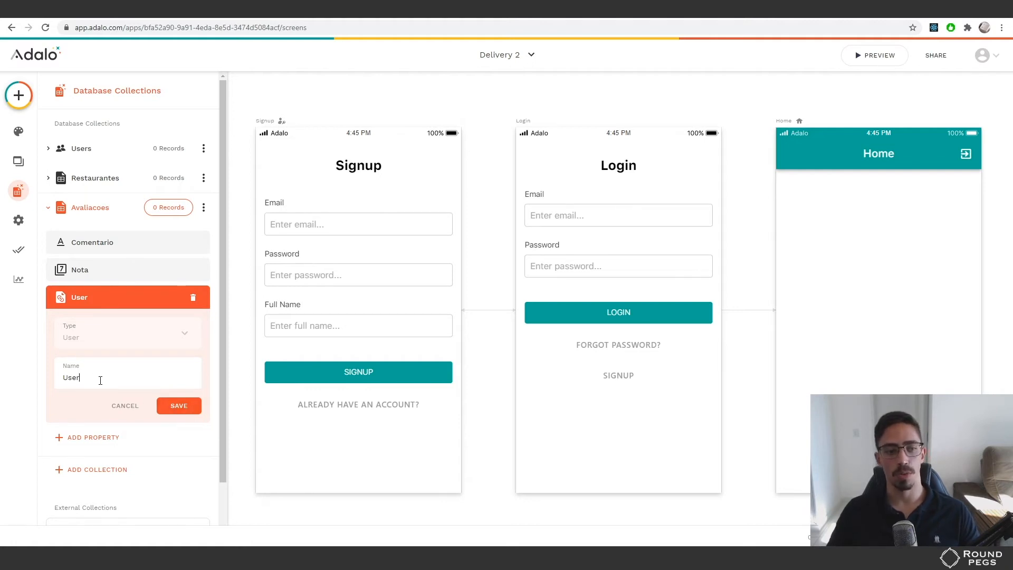
Save the User relationship property and check the Users collection's properties
left_click(178, 407)
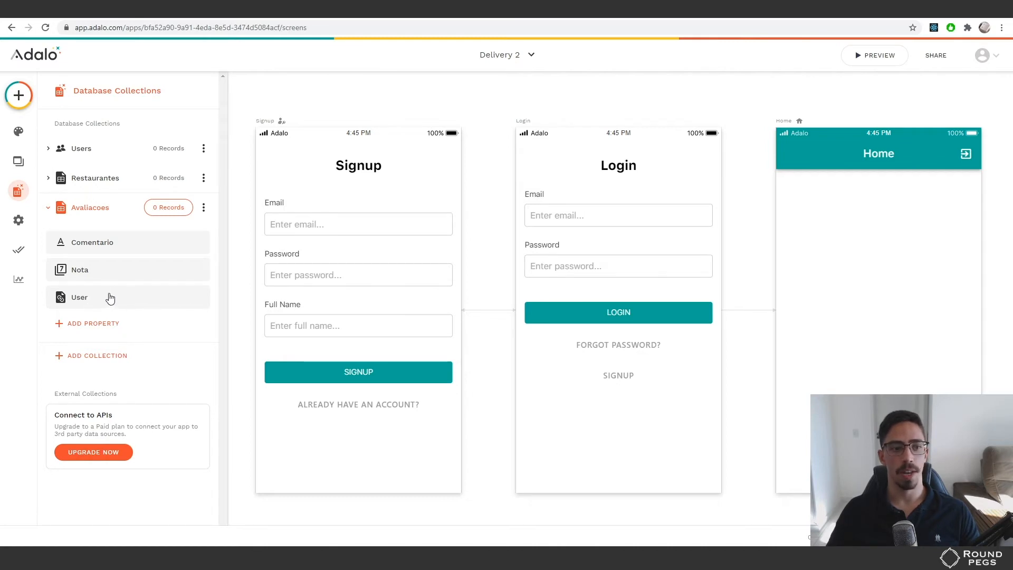
left_click(91, 151)
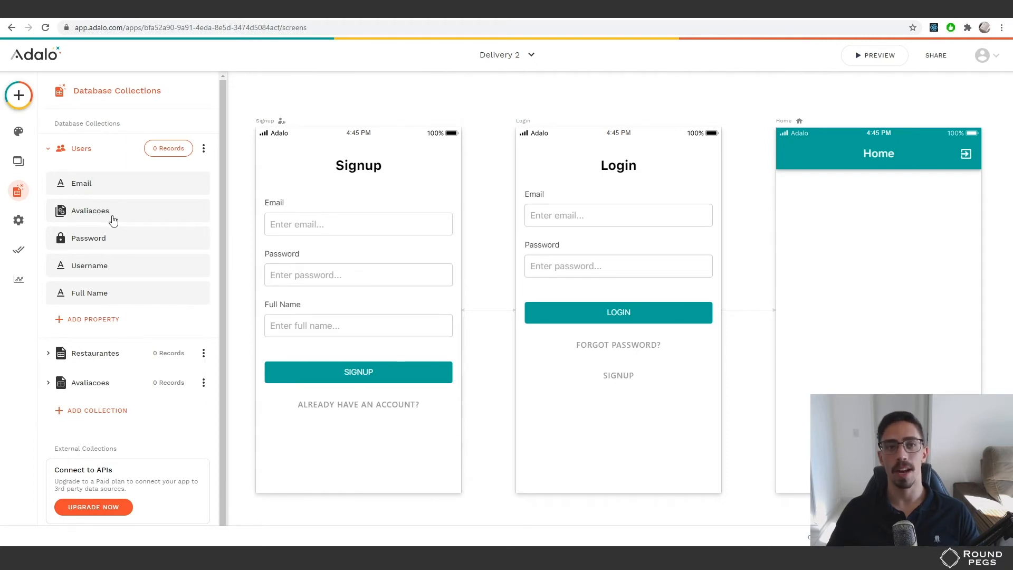
left_click(96, 156)
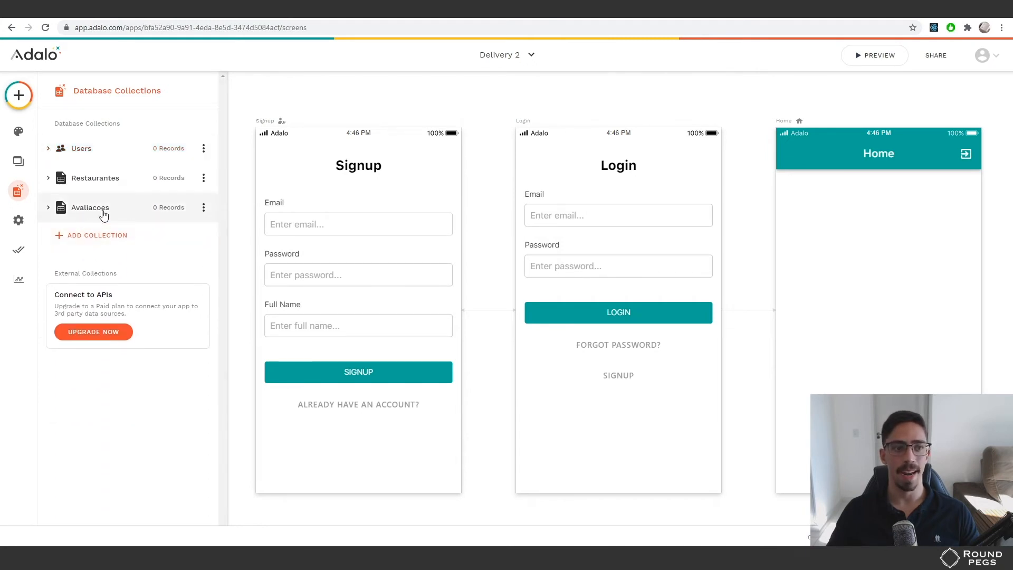
Start a new Avaliacoes property and show the Relationship collection choices
left_click(104, 214)
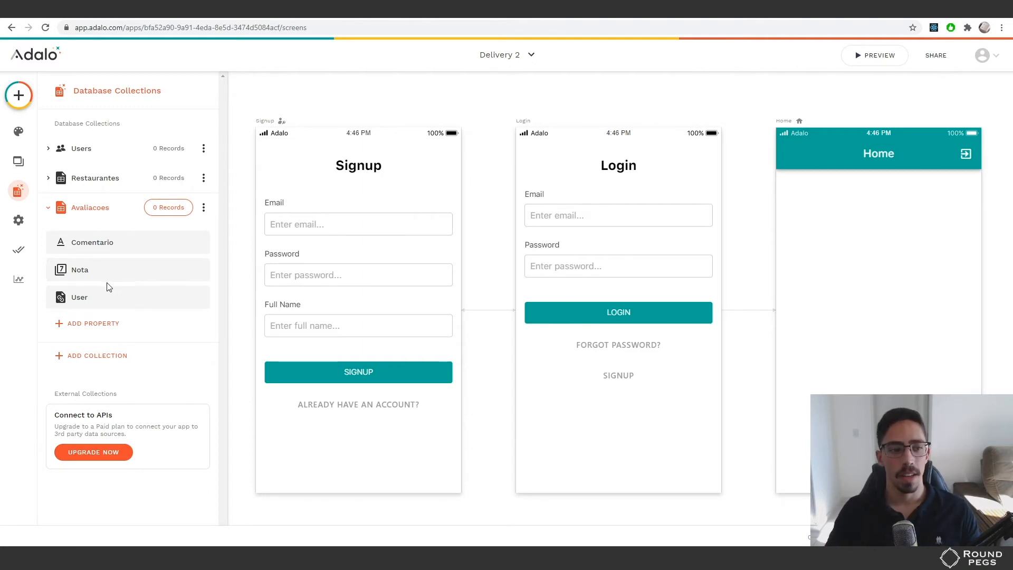
left_click(87, 323)
mouse_move(126, 301)
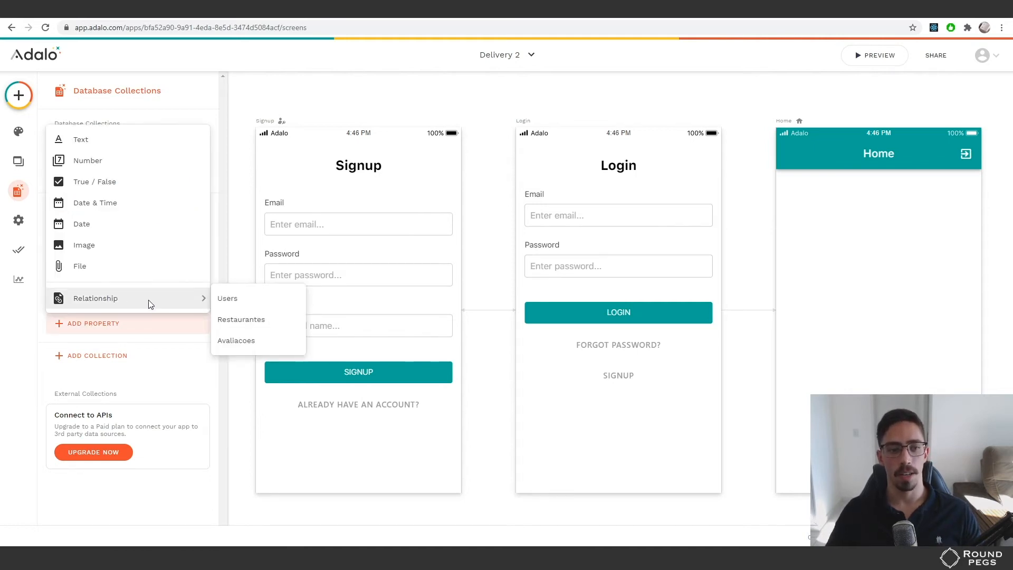
Relate Avaliacoes to Restaurantes so one Restaurante can have multiple Avaliacoes
left_click(249, 321)
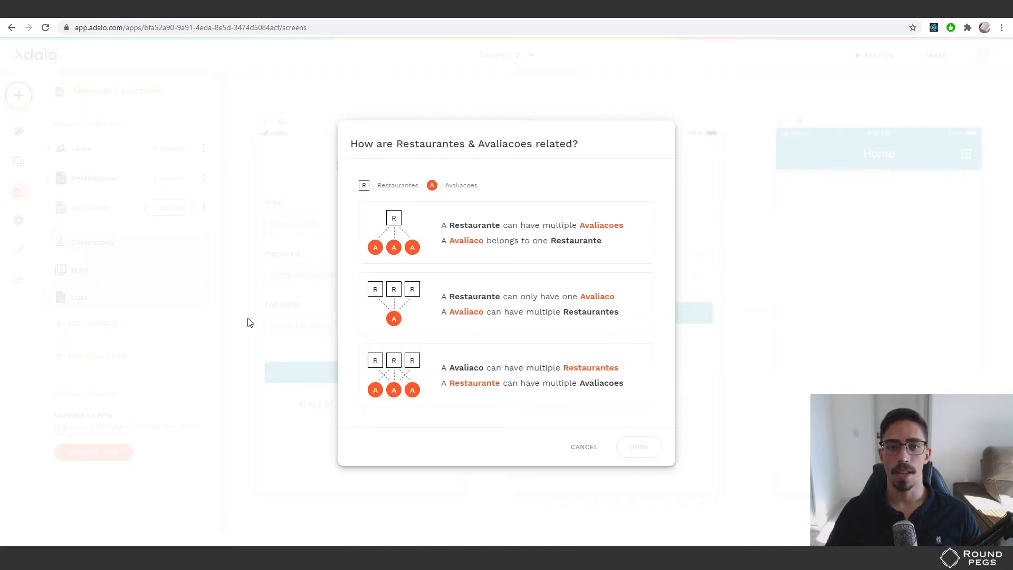
left_click_drag(351, 144, 609, 146)
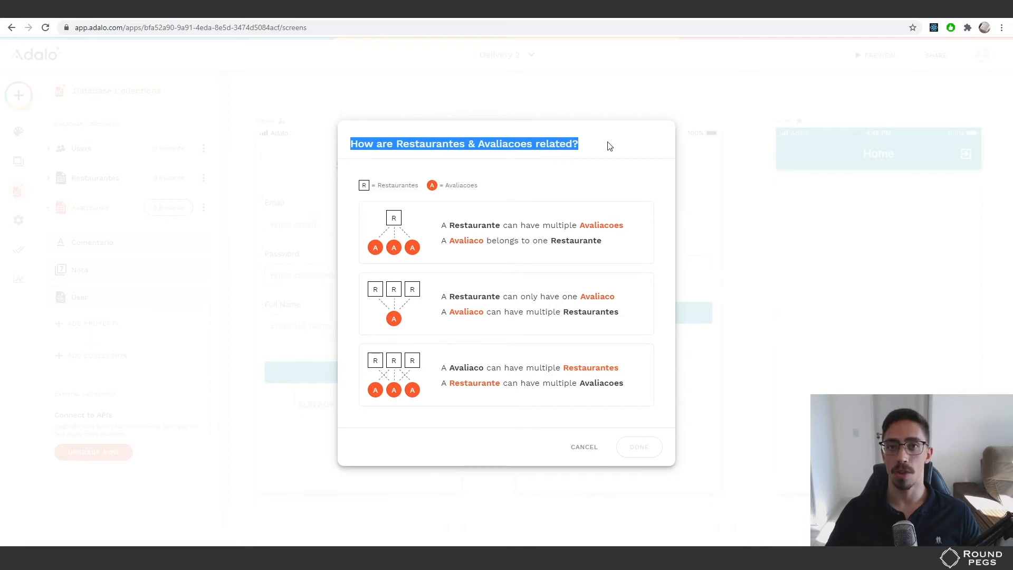
left_click(607, 146)
left_click(404, 229)
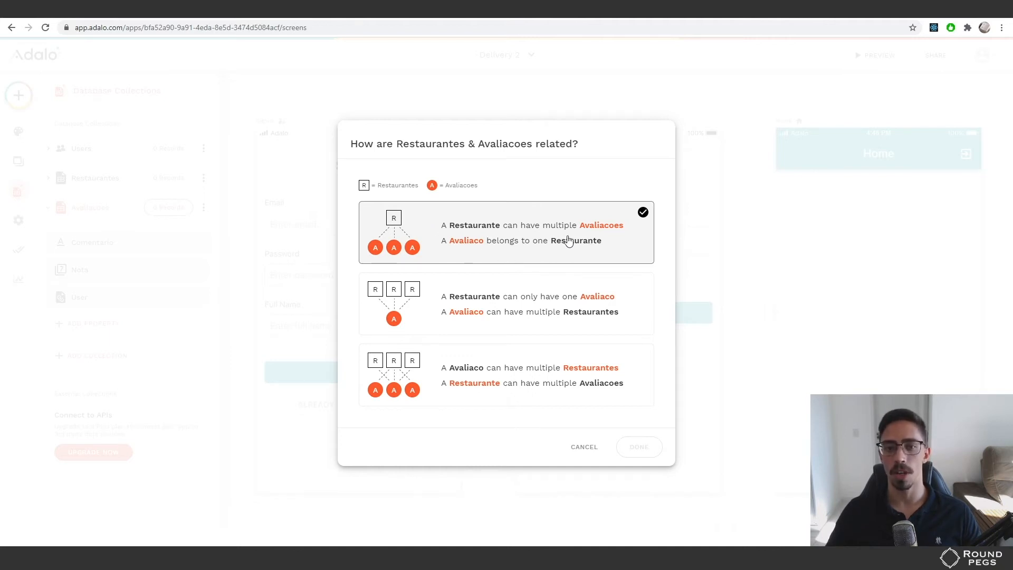
left_click(415, 298)
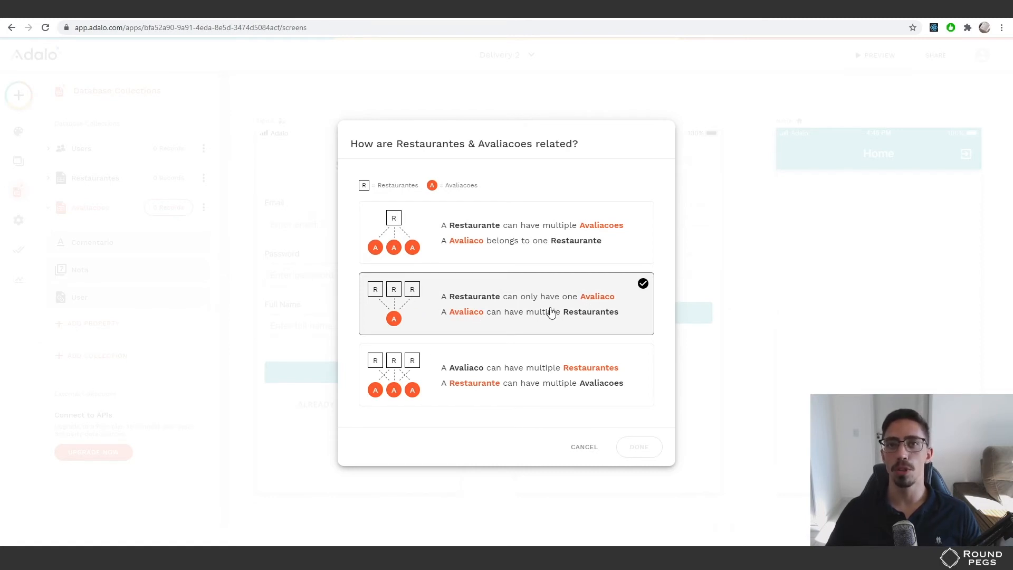
left_click(413, 383)
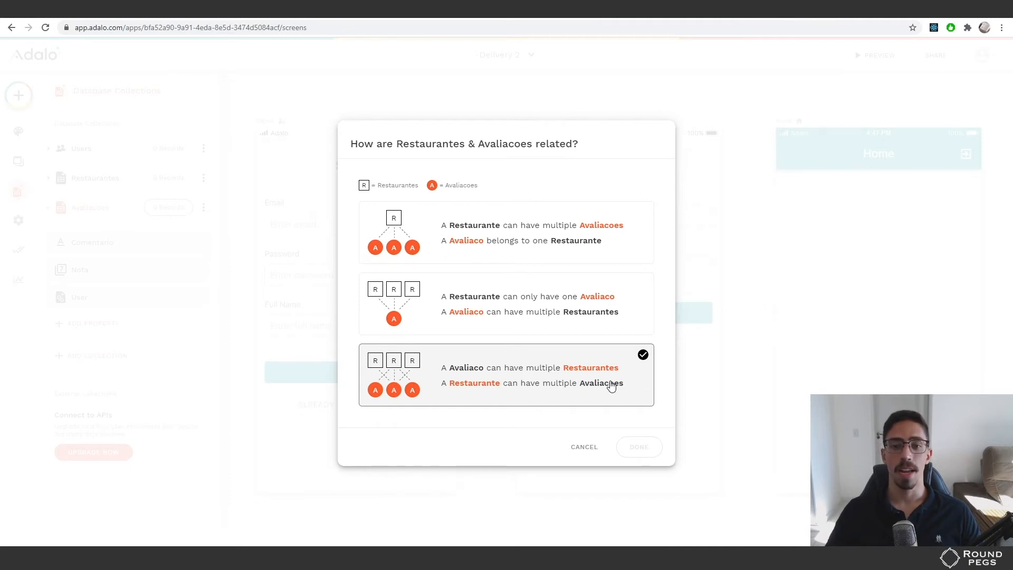
left_click(418, 221)
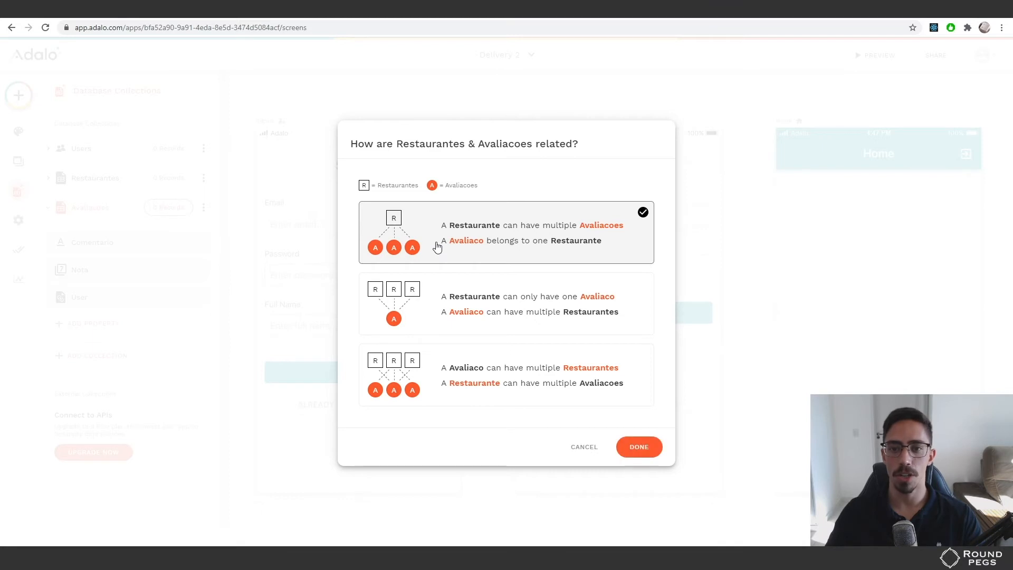
left_click(639, 447)
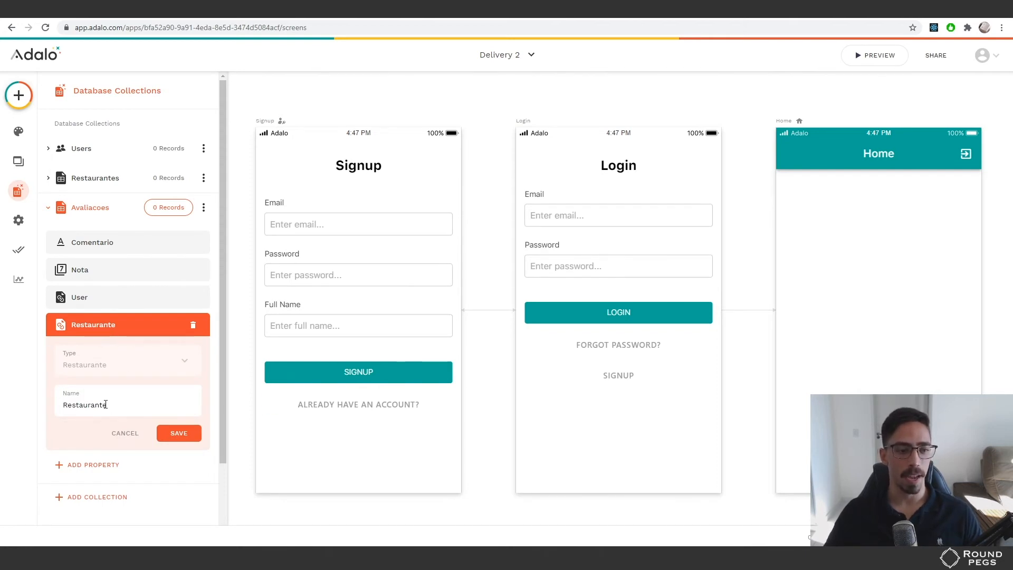
Save the Restaurante property and check that Restaurantes and Avaliacoes show the new relationship
left_click(180, 428)
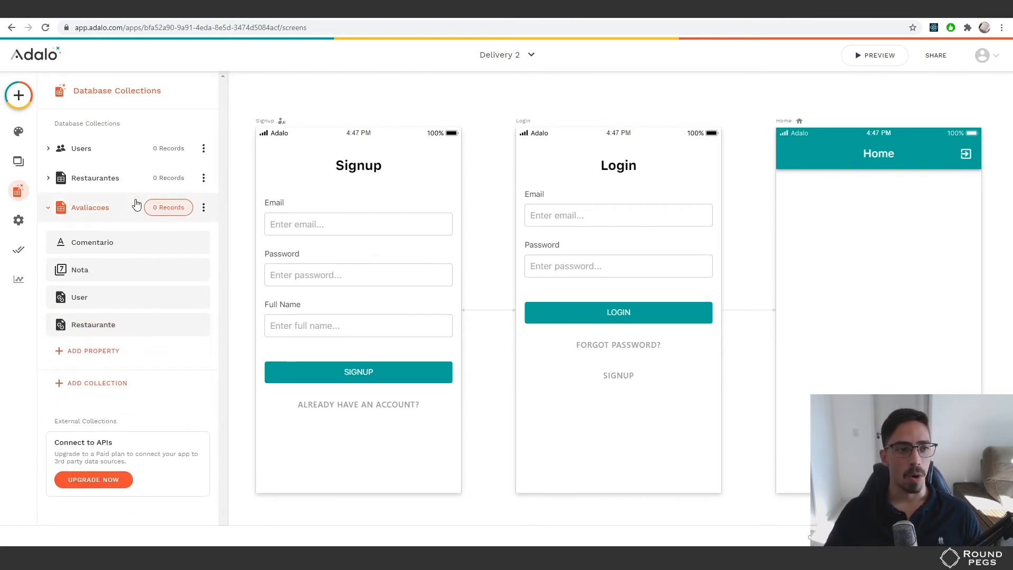
left_click(88, 181)
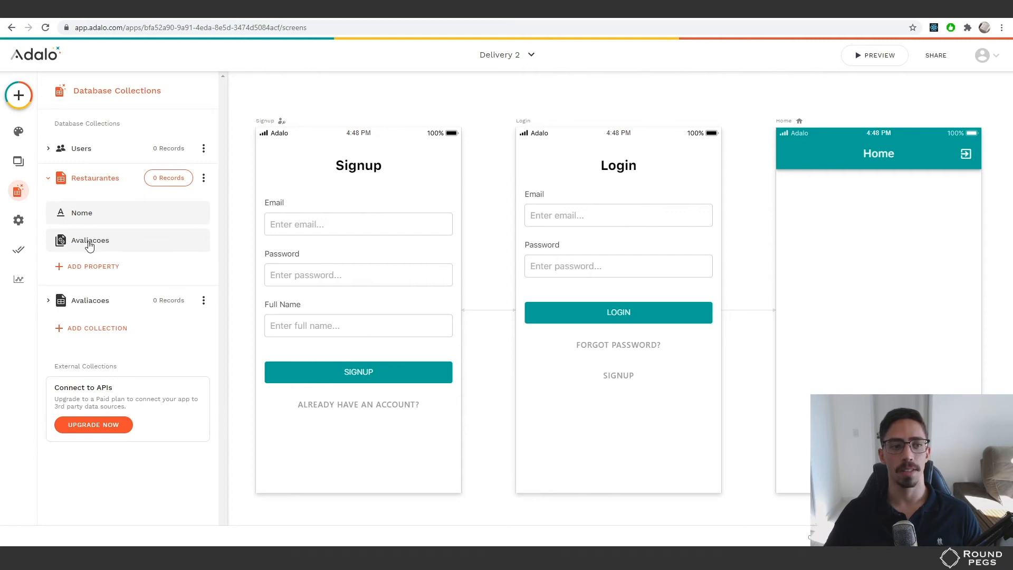
left_click(104, 299)
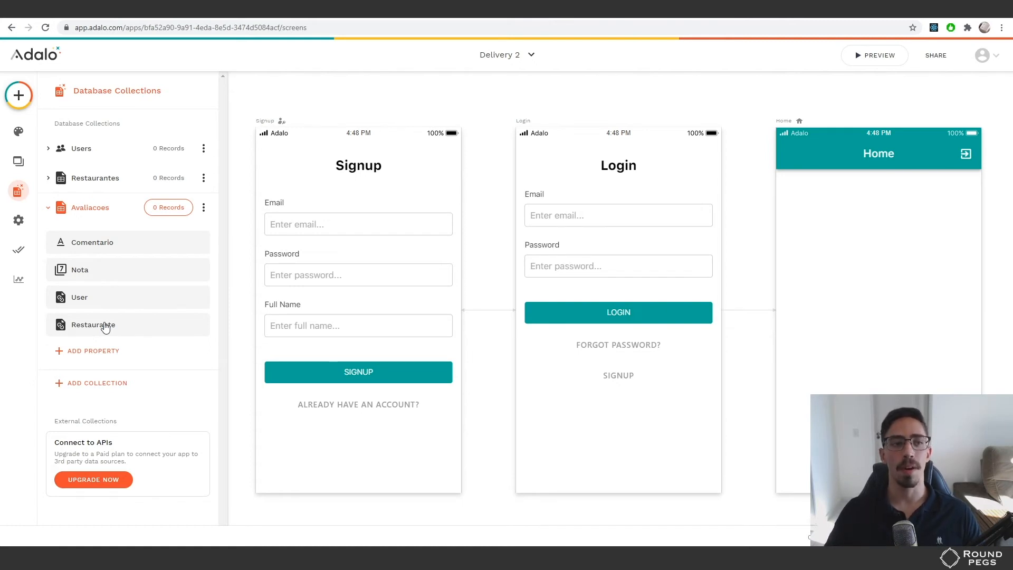
left_click(94, 209)
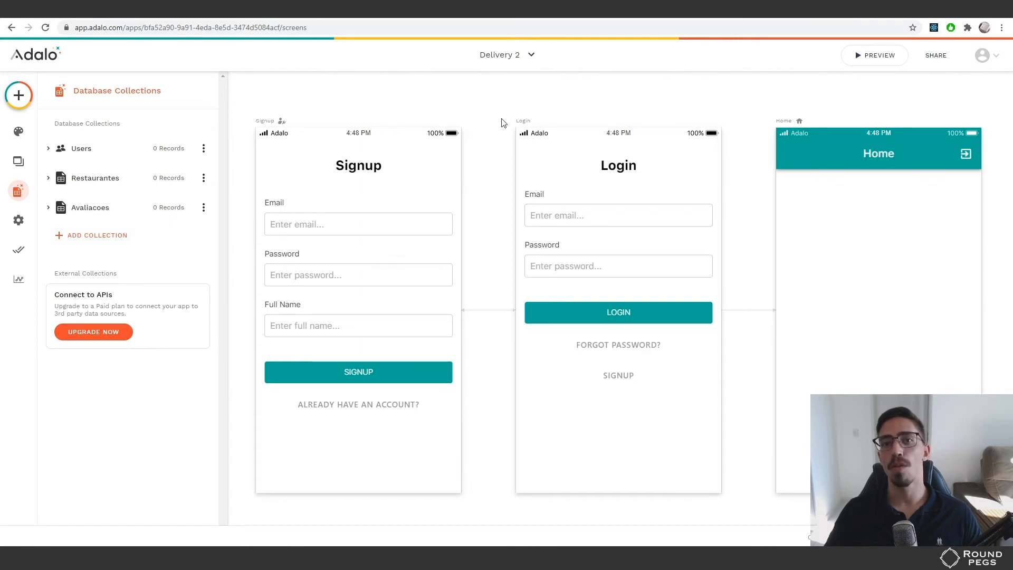
Switch from Delivery 2 to Restaurant Rating and expand its Users, Avaliacoes and Restaurantes collections
left_click(524, 55)
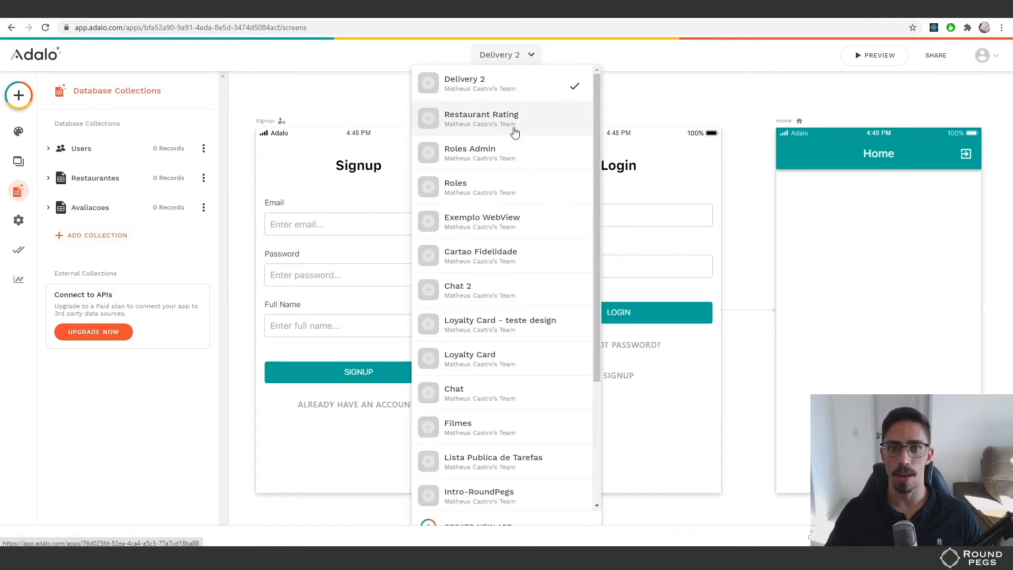
left_click(497, 119)
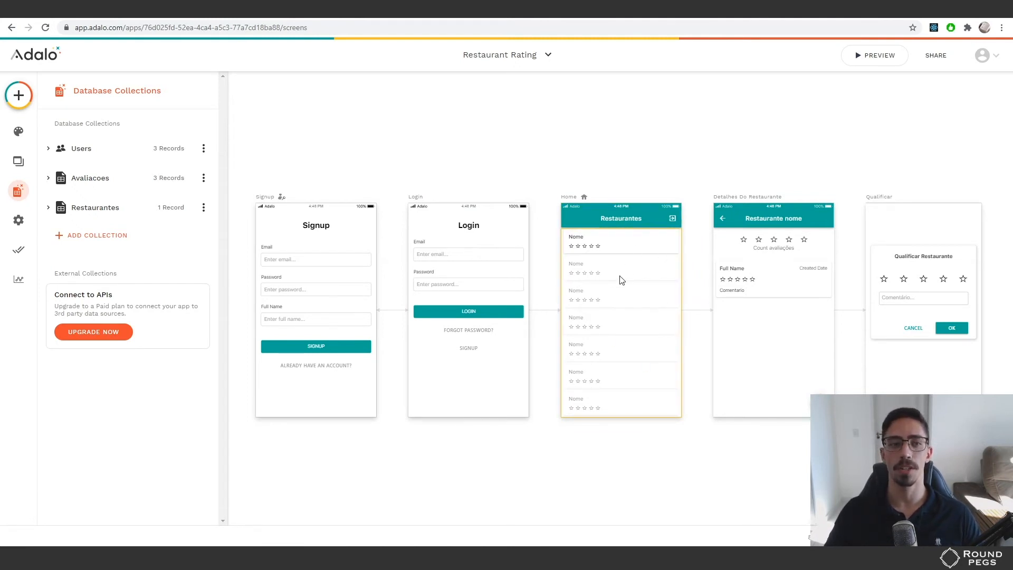
left_click(66, 178)
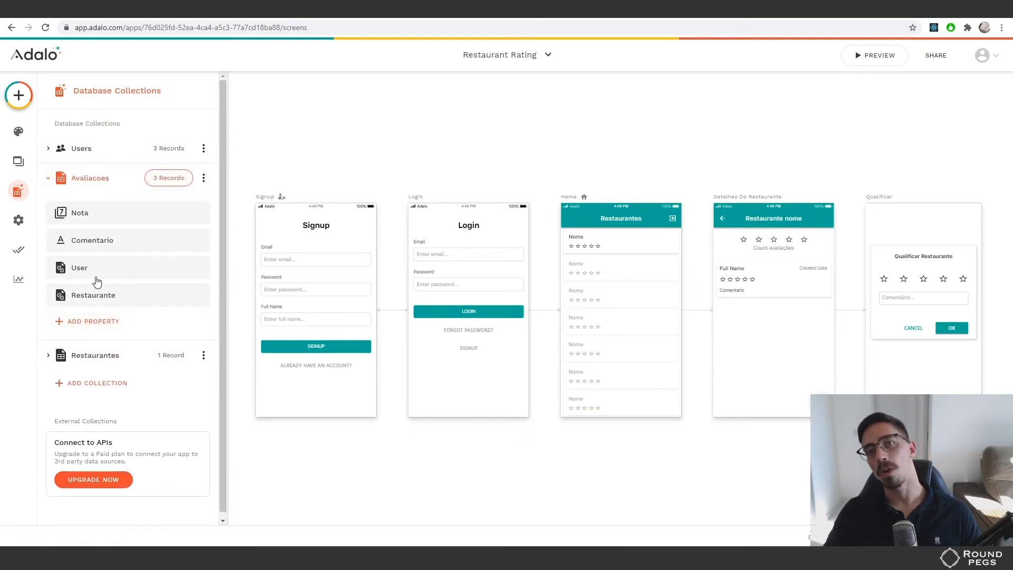
left_click(96, 153)
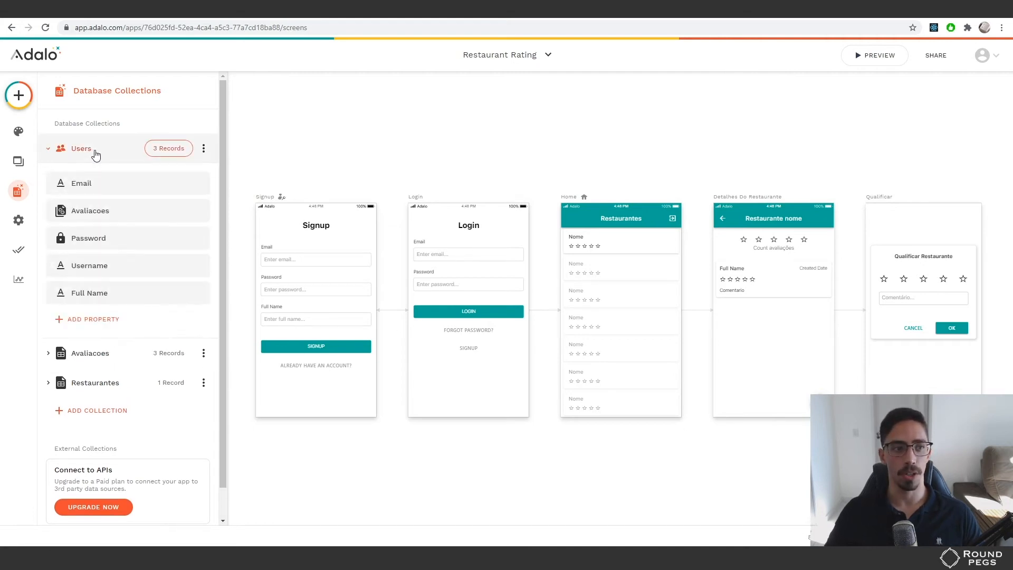
left_click(85, 354)
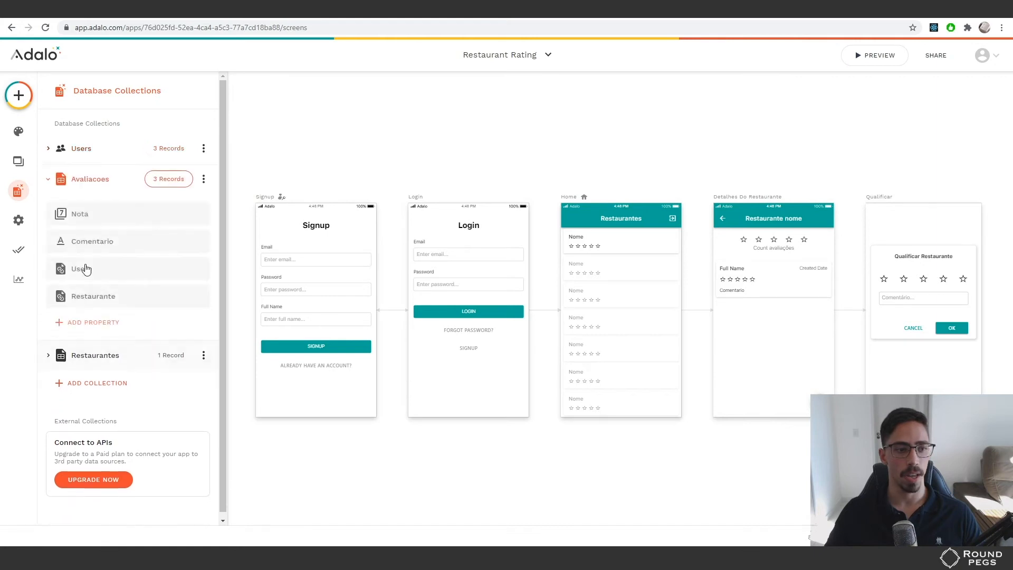
left_click(100, 355)
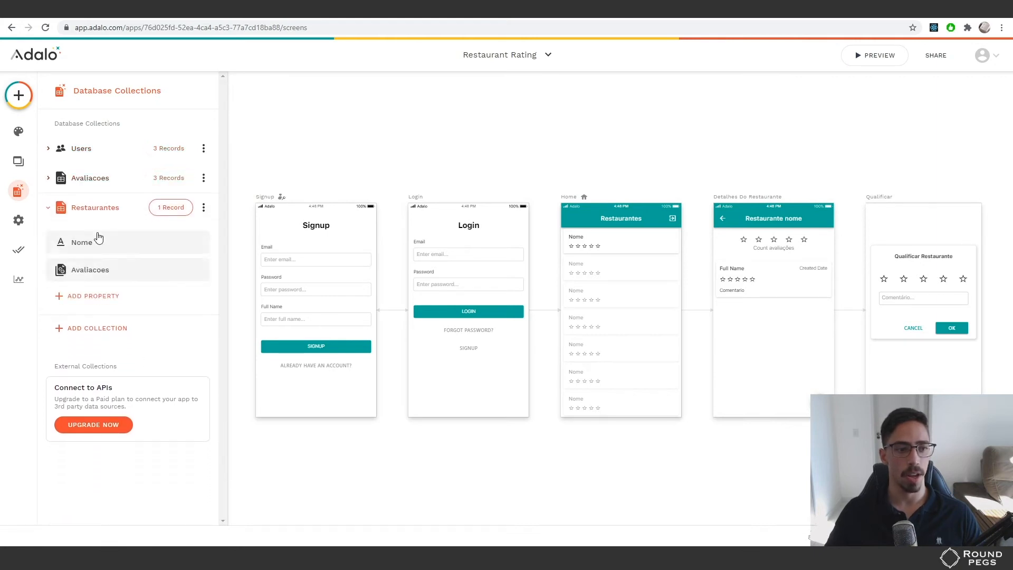
left_click(94, 211)
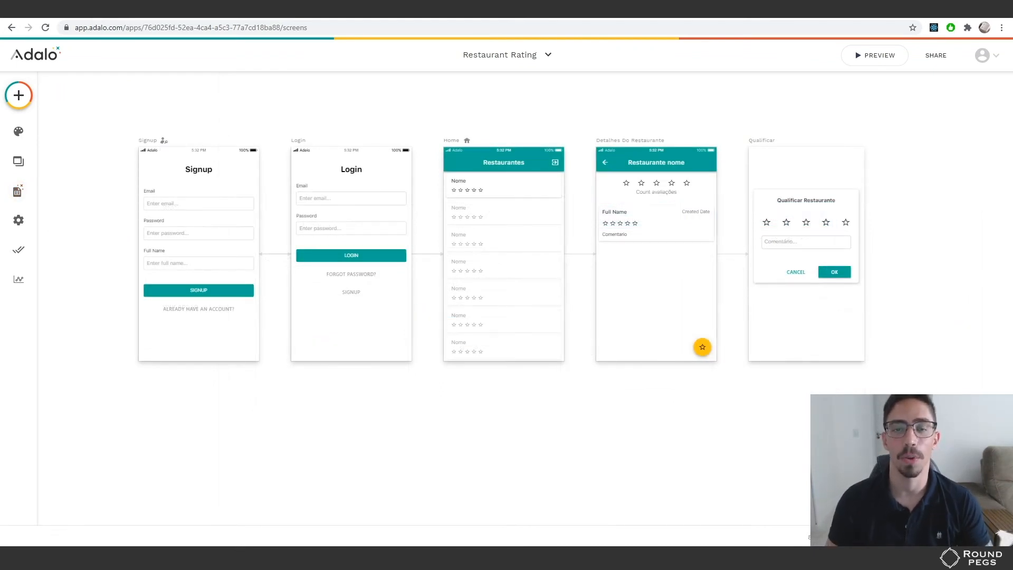
Inspect the Home list's restaurant Nome label and its Average Nota star rating
left_click(496, 265)
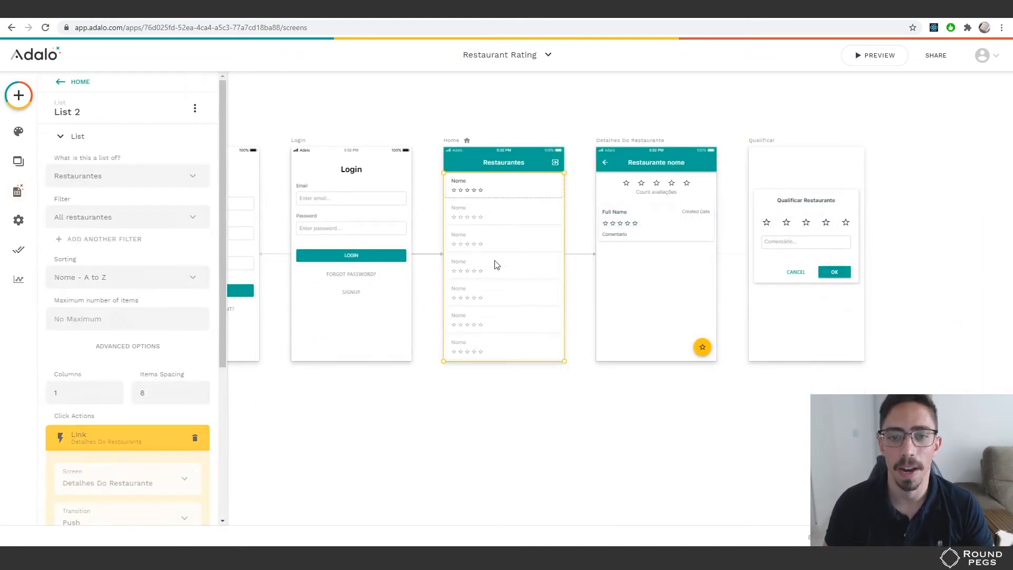
key("ctrl+plus")
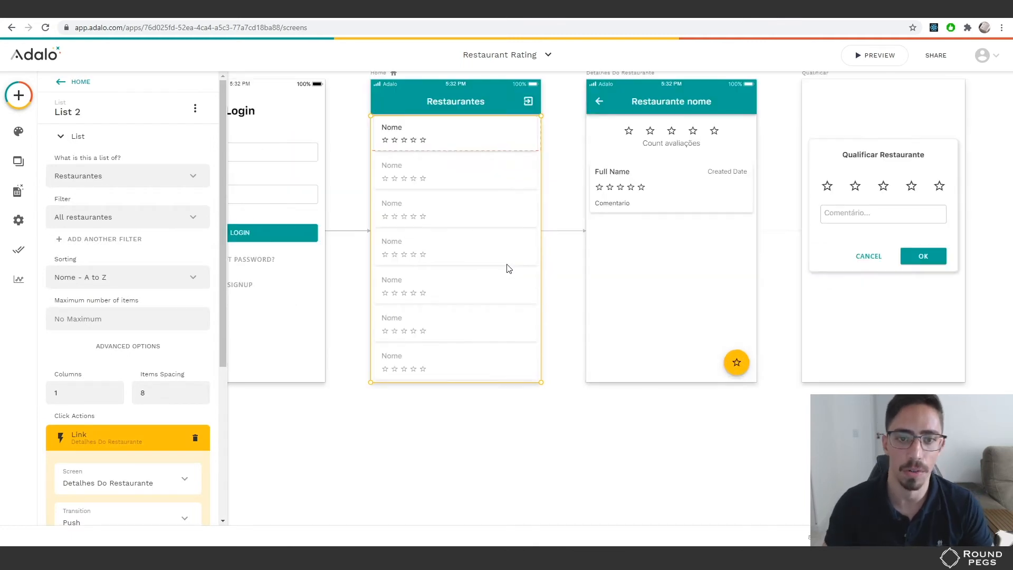
left_click_drag(558, 171, 574, 229)
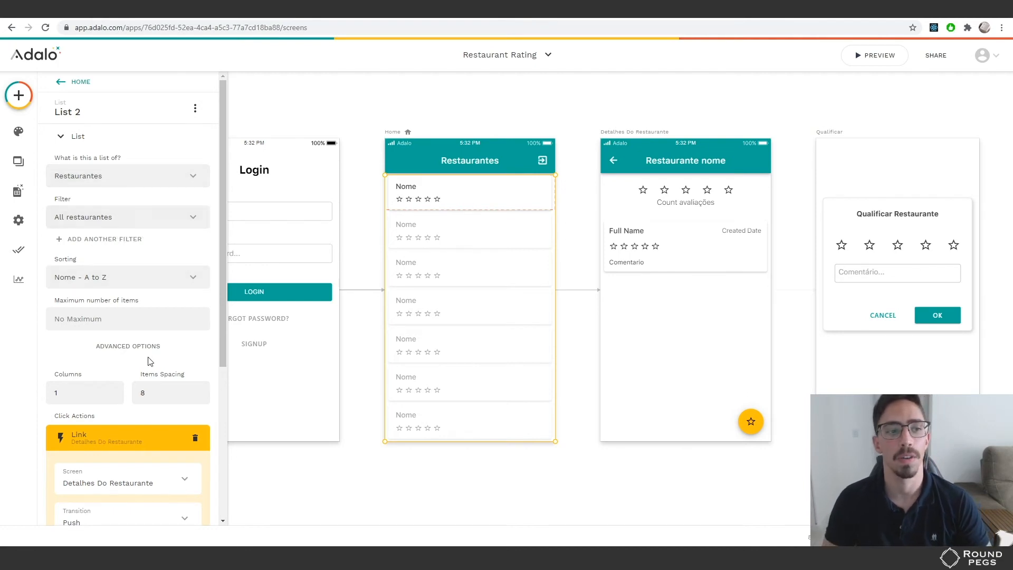
scroll(161, 325, "down", 1)
scroll(170, 394, "down", 3)
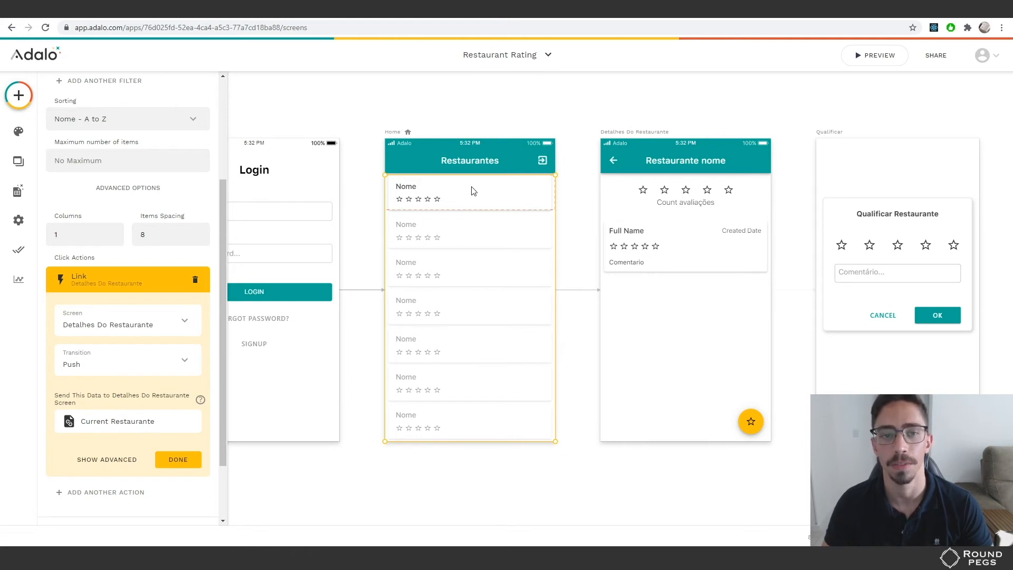
left_click(411, 192)
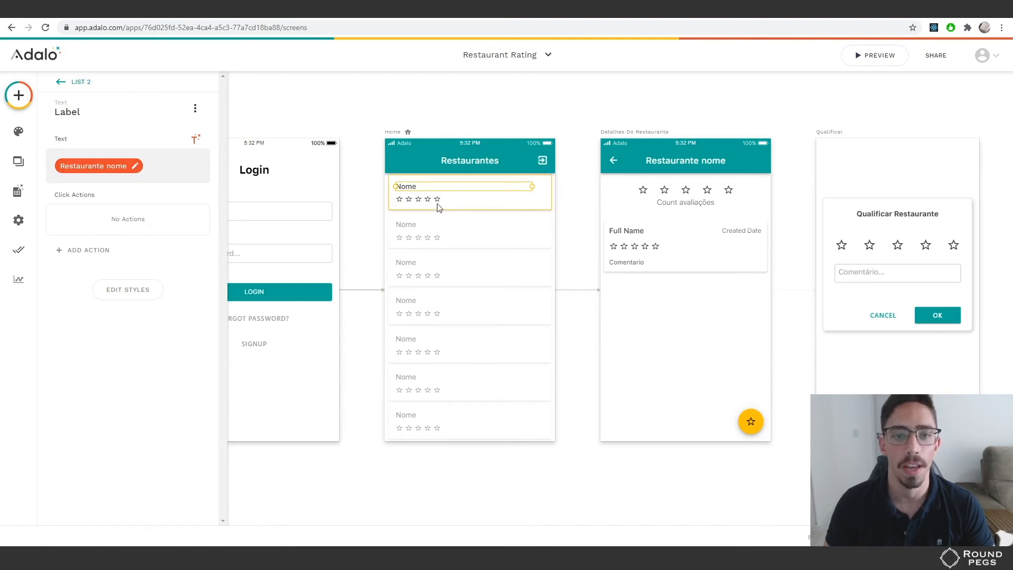
left_click(418, 201)
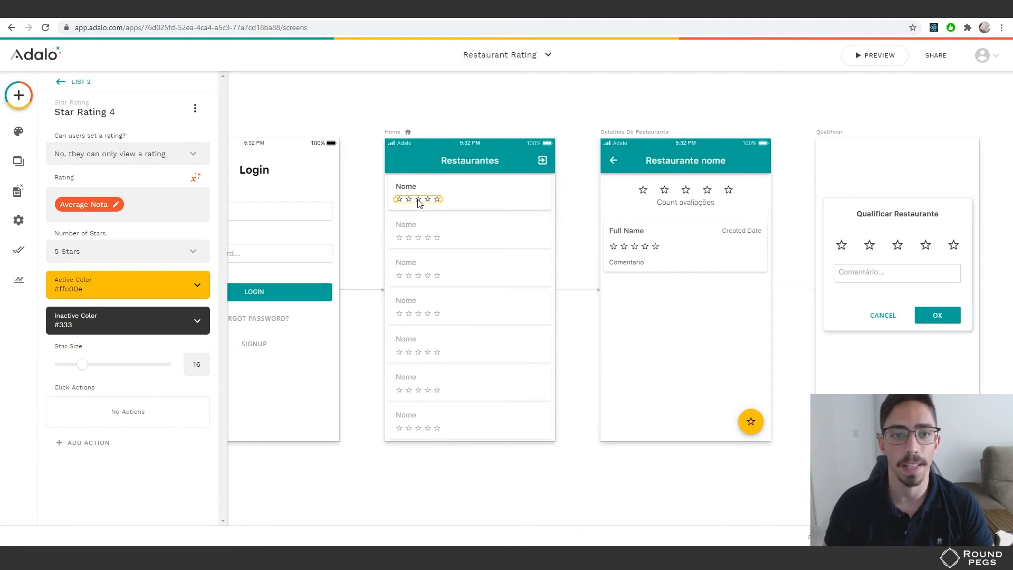
Show the addable components with Most Used collapsed and Installed components expanded
left_click(19, 95)
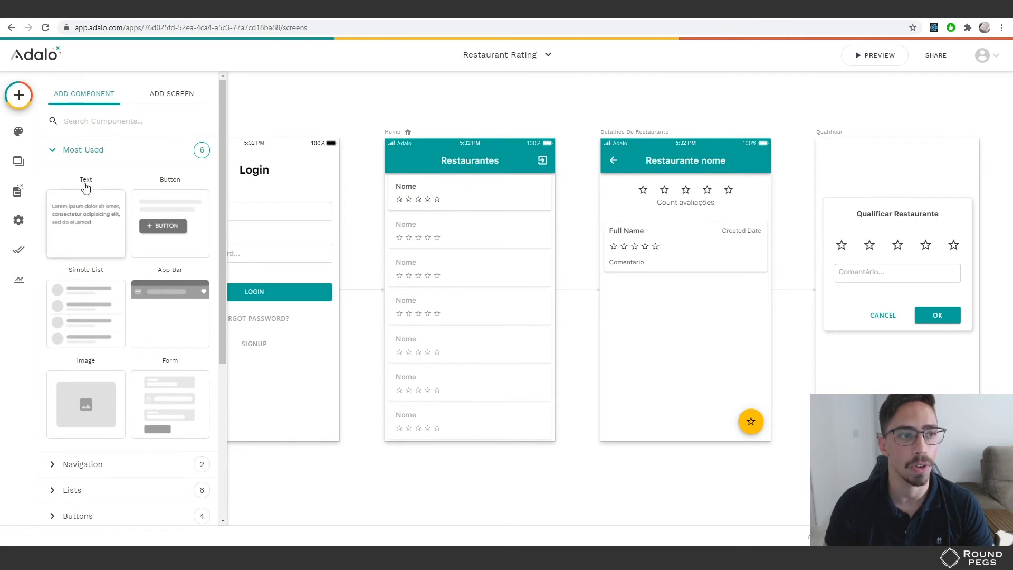
left_click(97, 153)
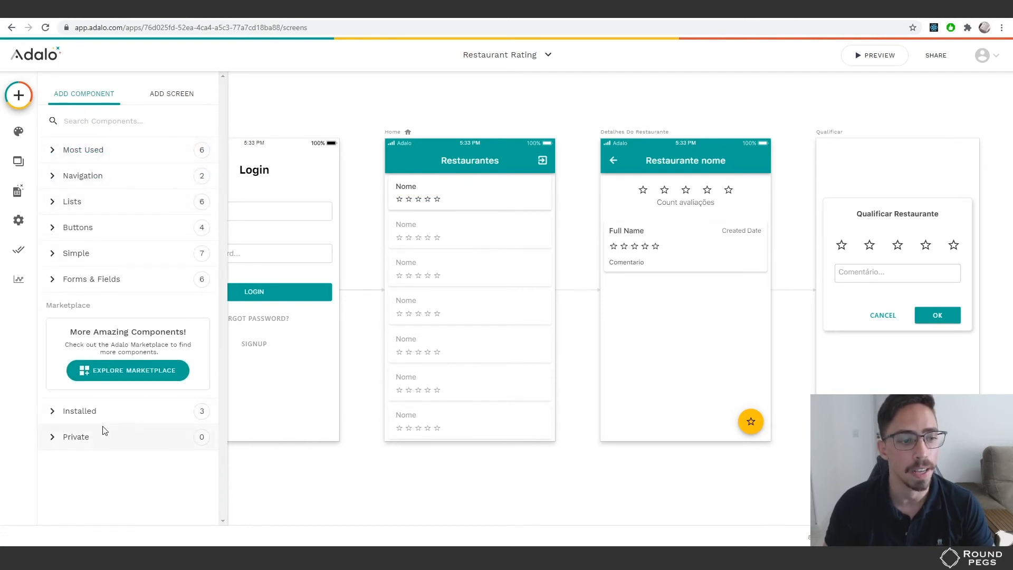
left_click(96, 414)
Confirm Star Rating shows as installed in the component Marketplace, then close it
scroll(113, 430, "down", 1)
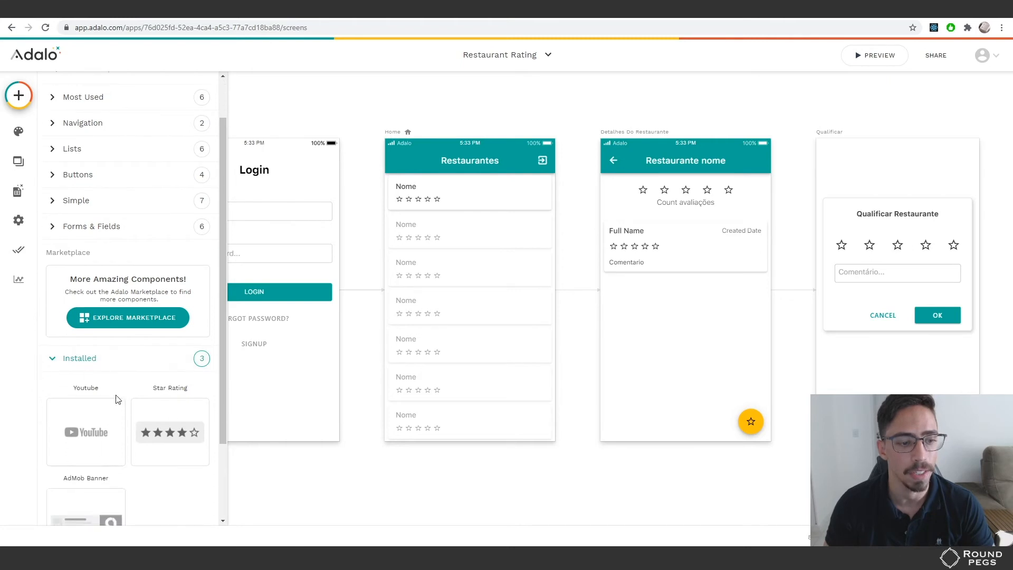
left_click(125, 321)
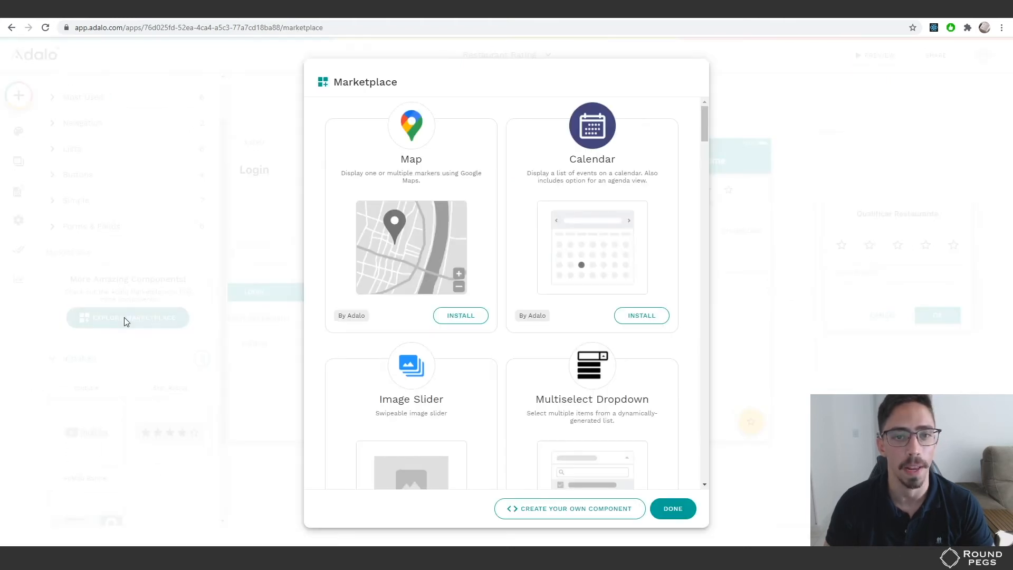
scroll(467, 293, "down", 8)
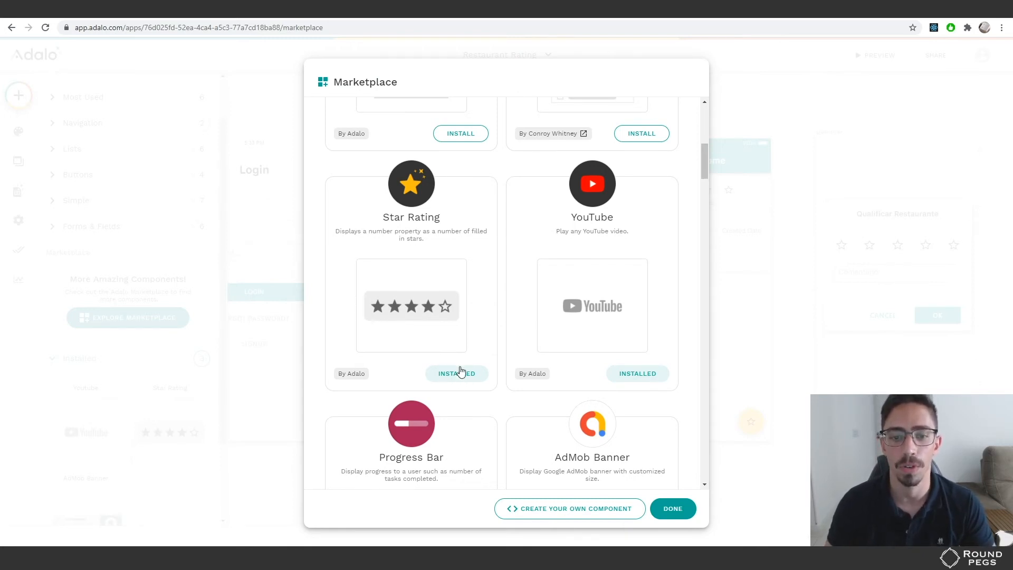
scroll(460, 370, "up", 2)
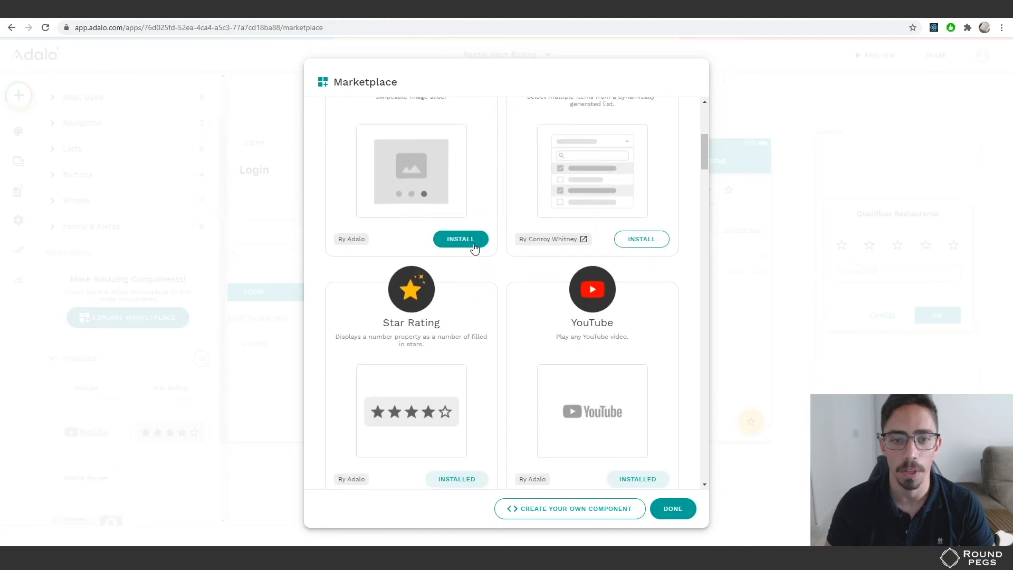
scroll(470, 402, "down", 1)
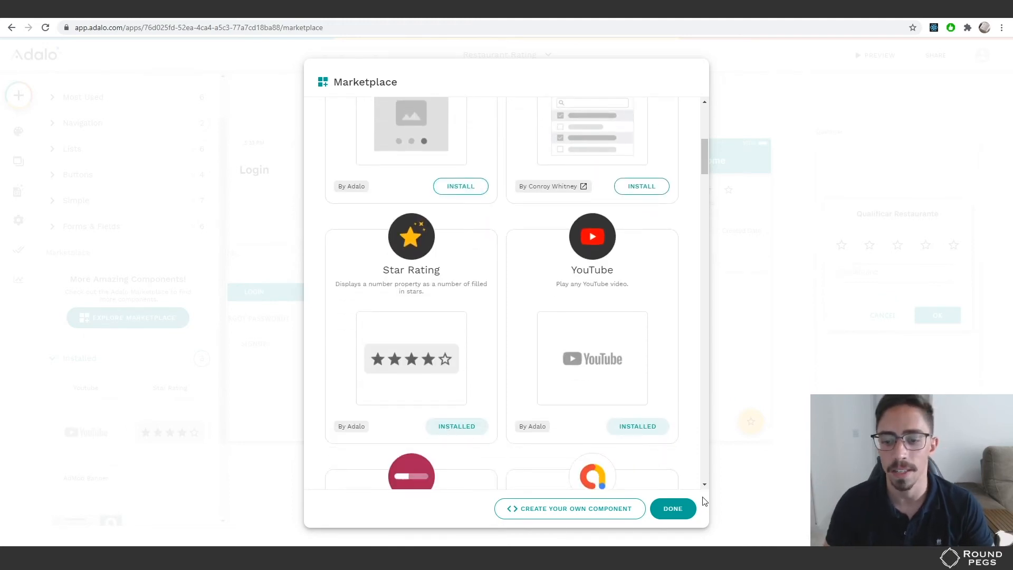
left_click(680, 508)
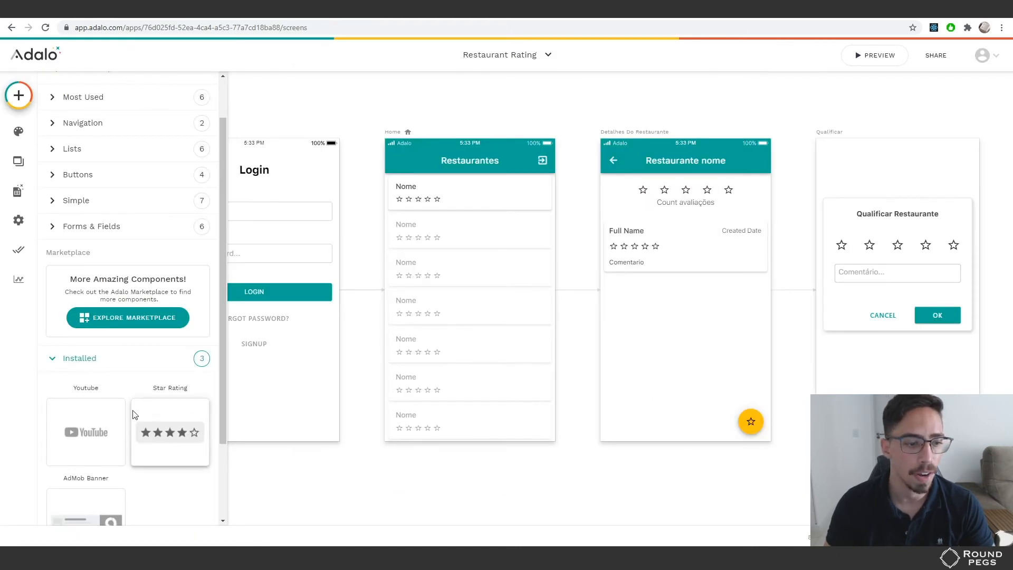
Place a Star Rating on the first Restaurantes list item with its rating set to Average Nota
left_click(77, 360)
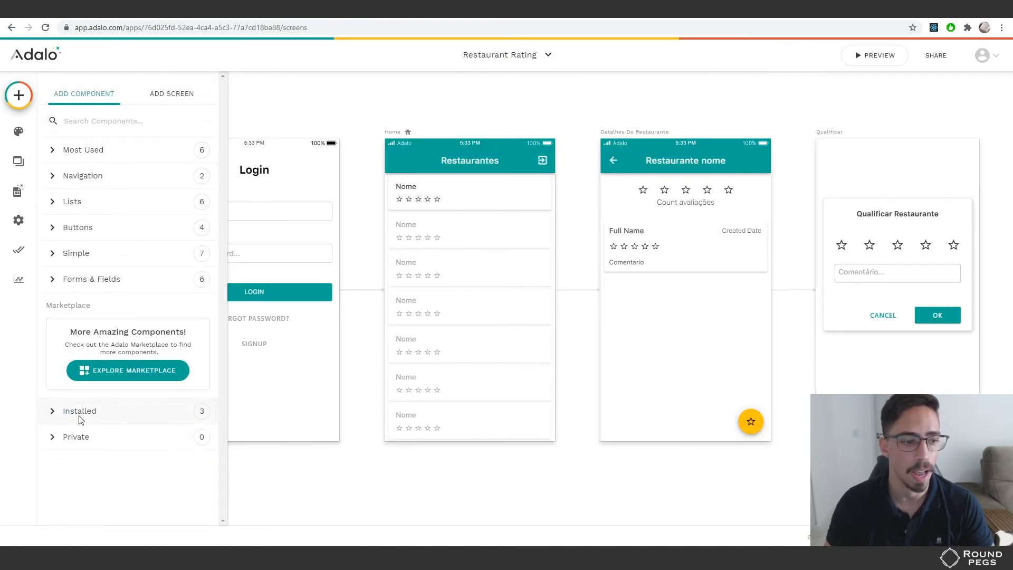
left_click(85, 411)
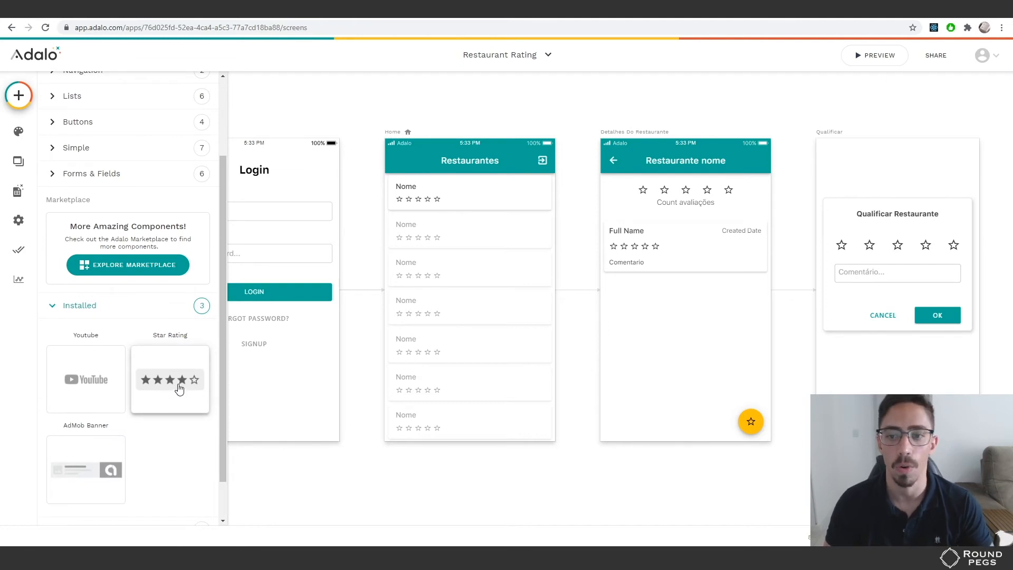
left_click_drag(179, 389, 422, 204)
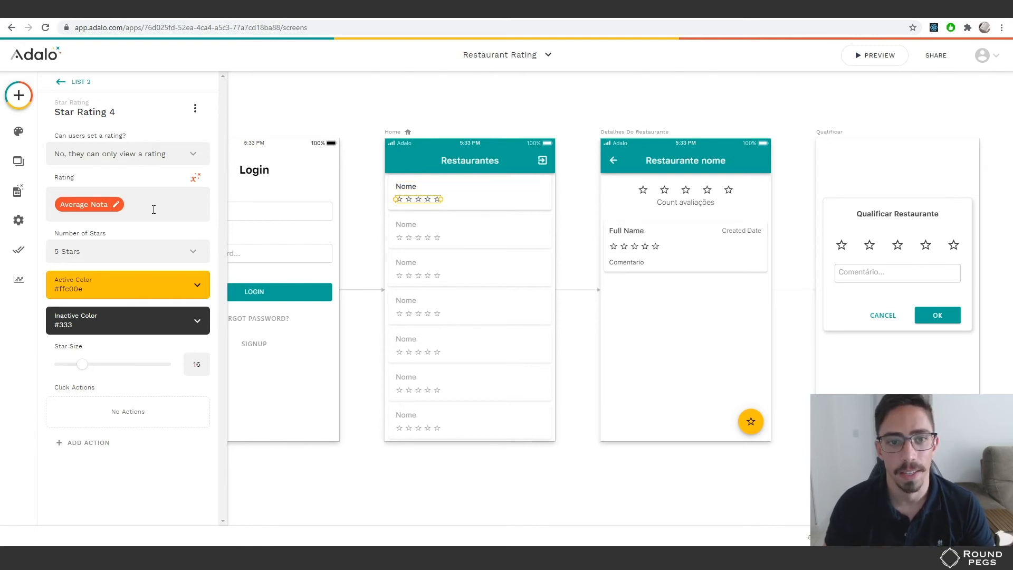
left_click(195, 177)
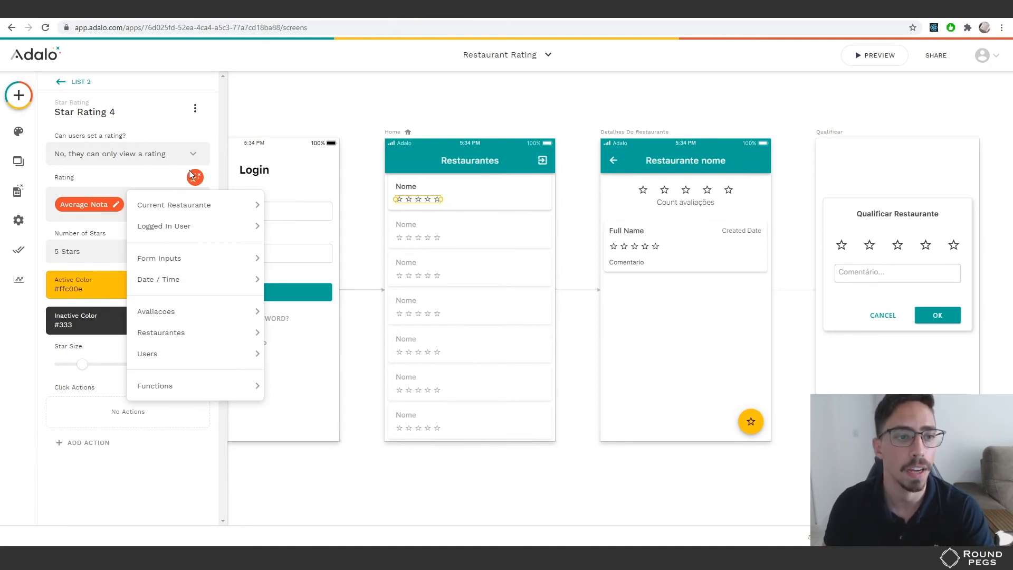
mouse_move(165, 209)
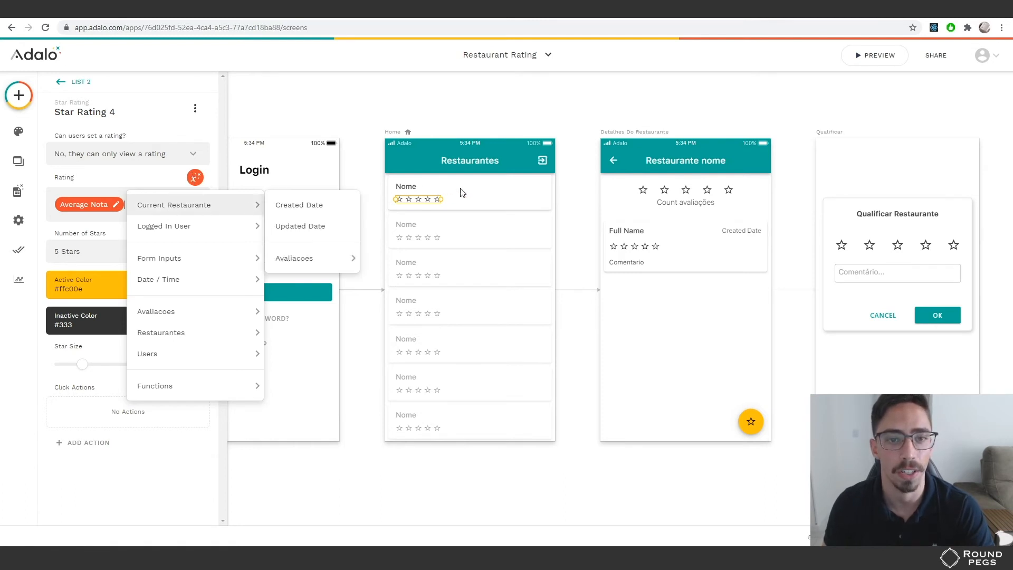
mouse_move(321, 262)
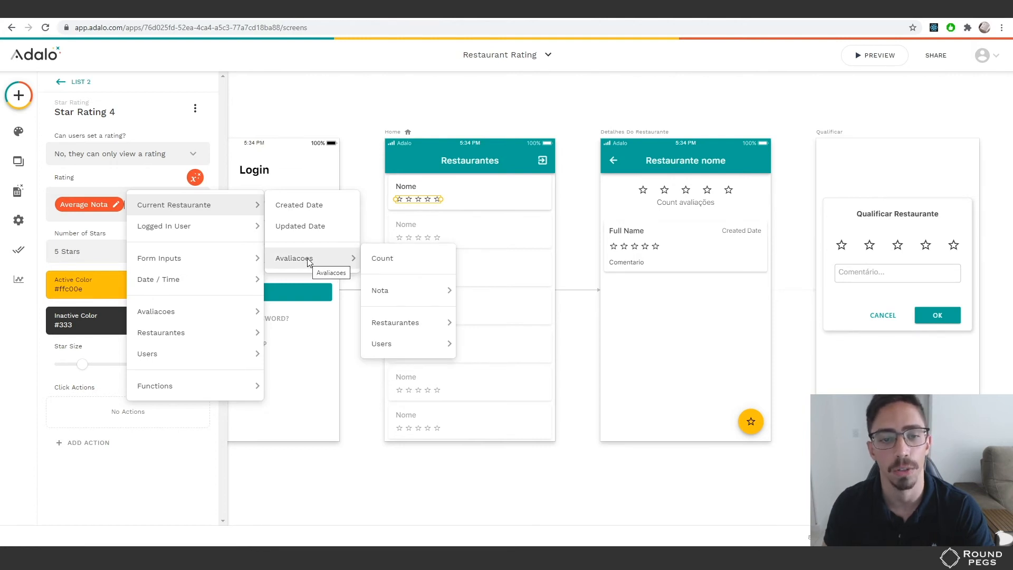
mouse_move(388, 298)
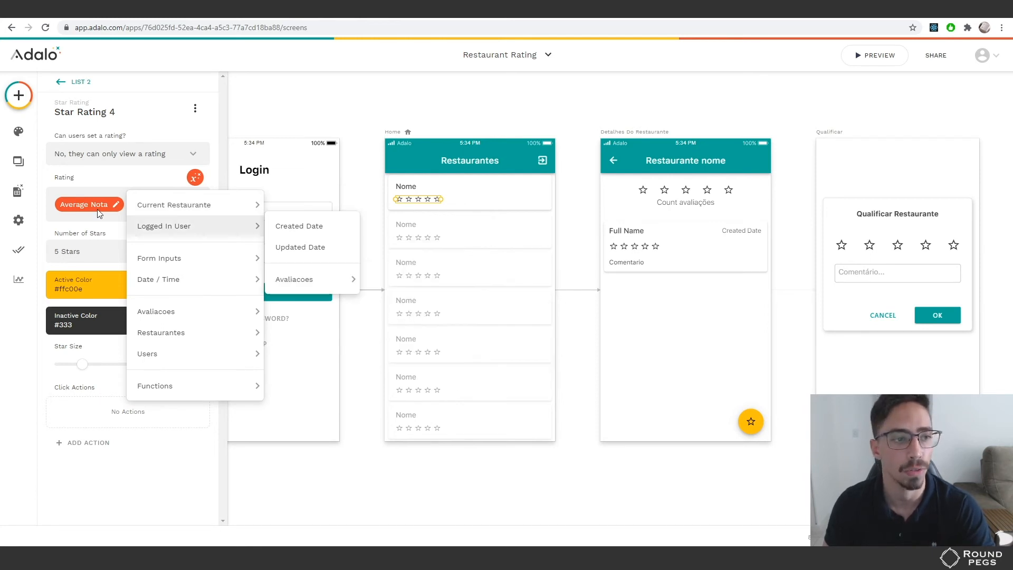
left_click(101, 188)
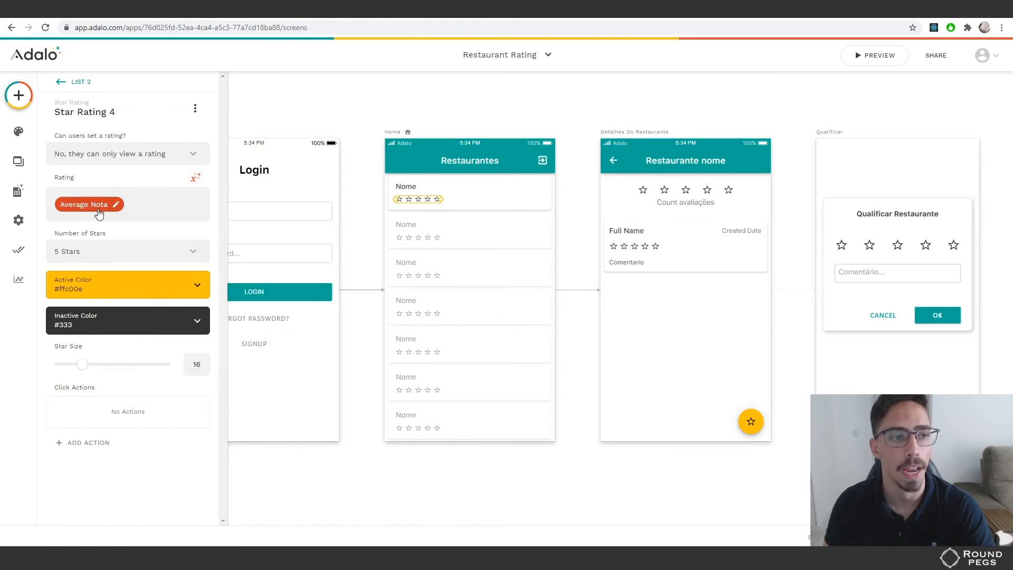
left_click_drag(588, 199, 362, 204)
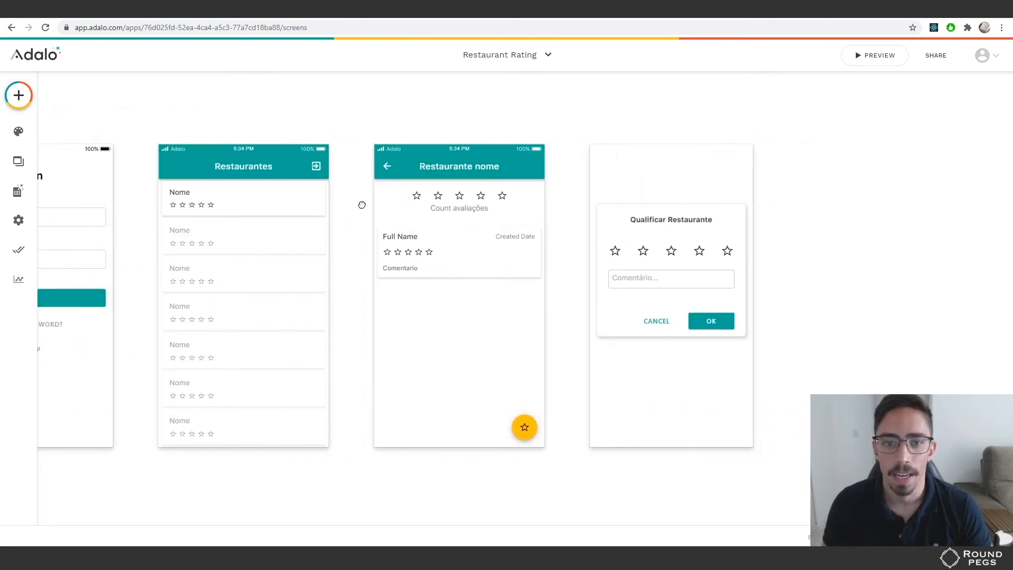
Inspect the details screen's App Bar title binding, then its Star Rating and Count avaliações label
left_click(451, 172)
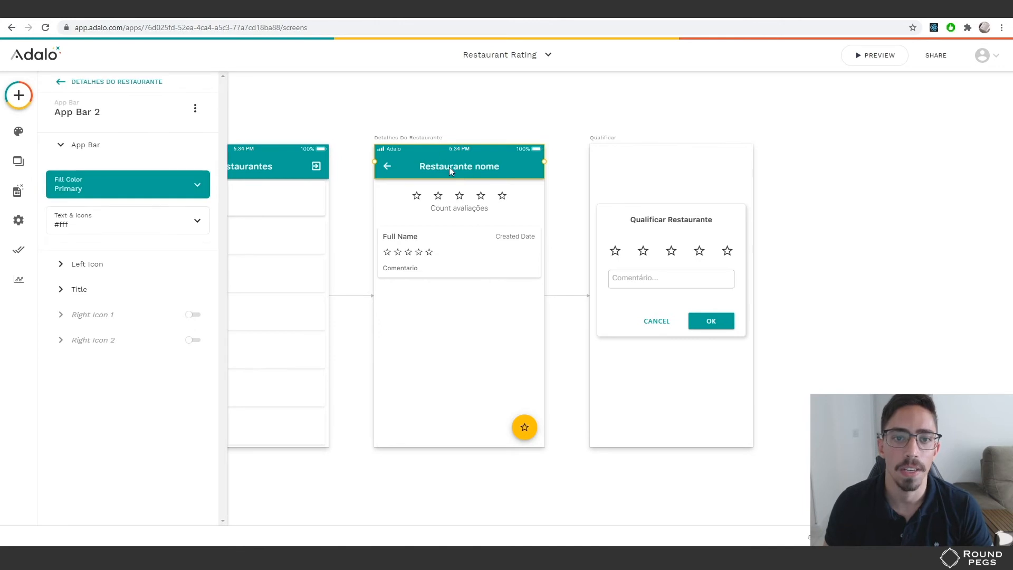
left_click(80, 288)
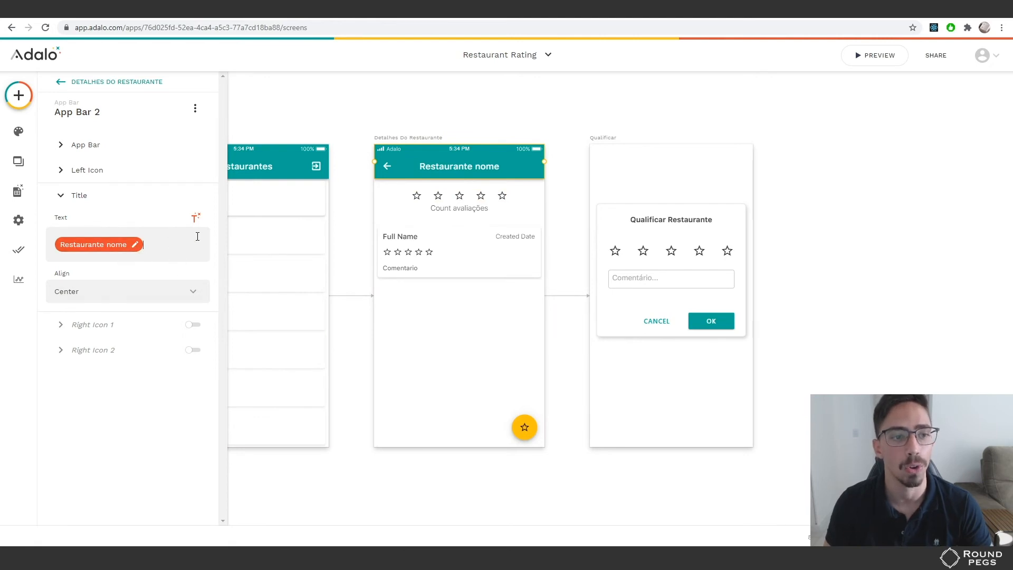
left_click(195, 219)
mouse_move(151, 252)
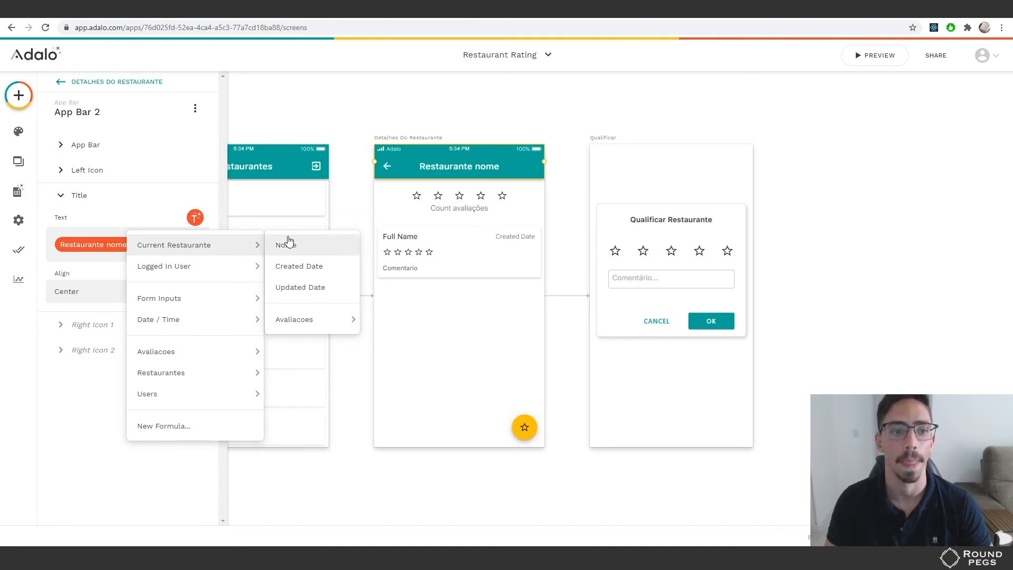
left_click(150, 212)
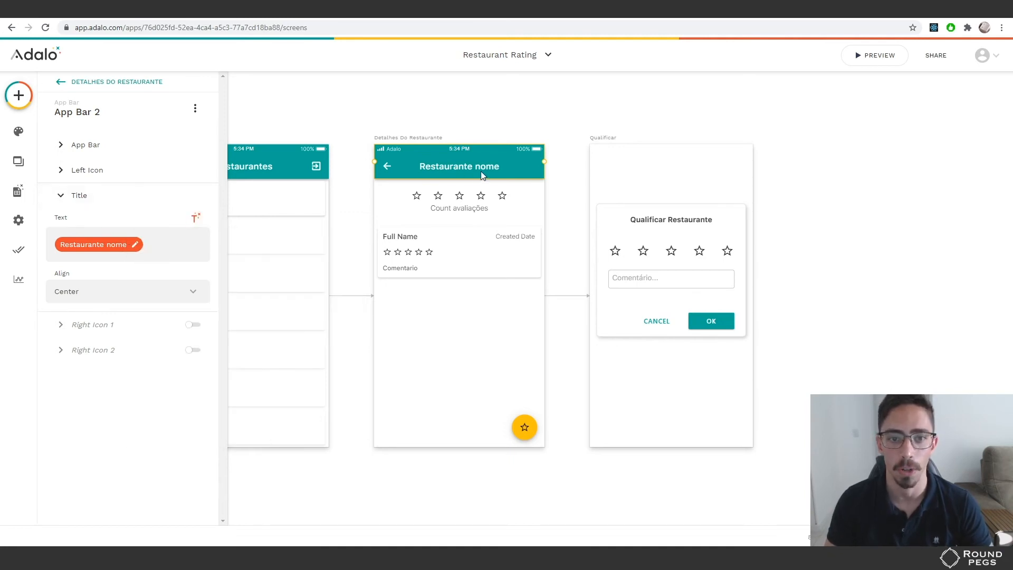
left_click(415, 196)
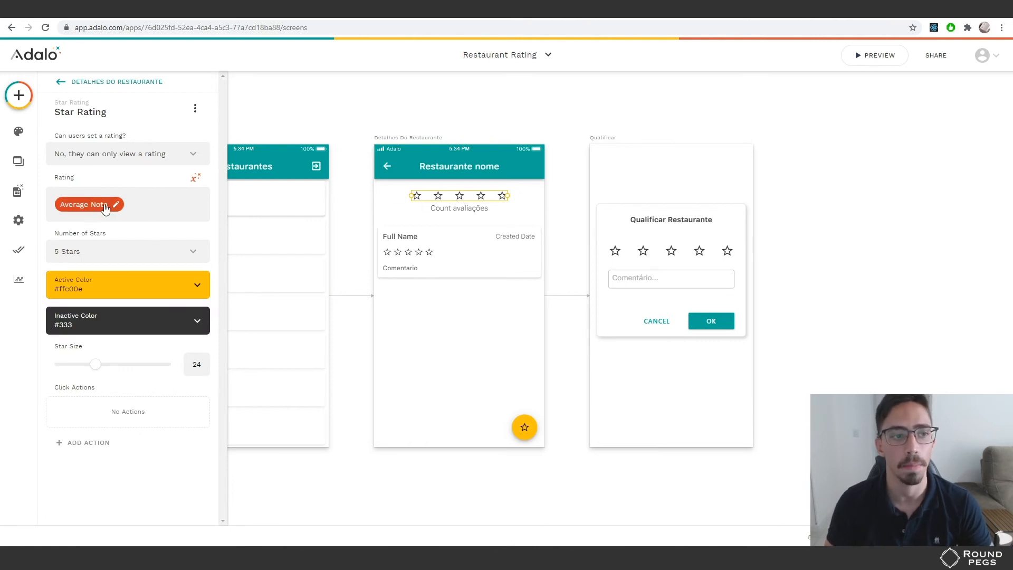
left_click(457, 213)
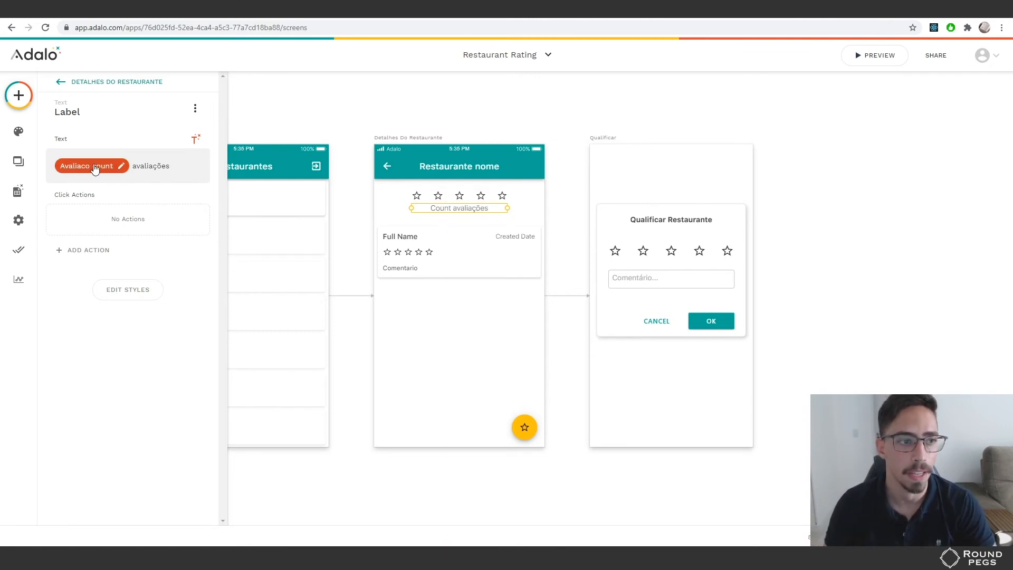
Verify the label uses Current Restaurante > Avaliacoes > Count, then select the reviews List
left_click(196, 139)
mouse_move(179, 174)
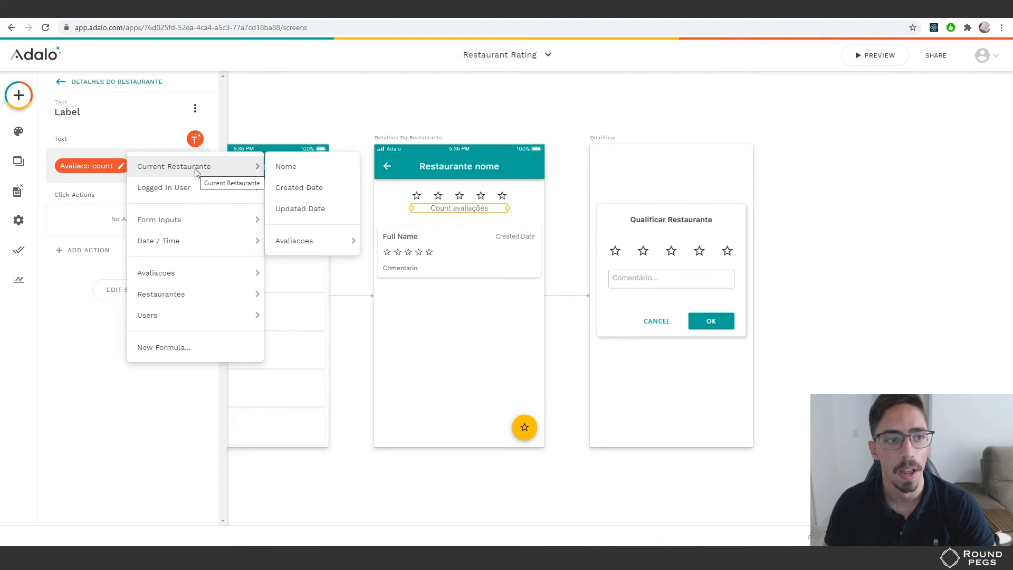
mouse_move(305, 241)
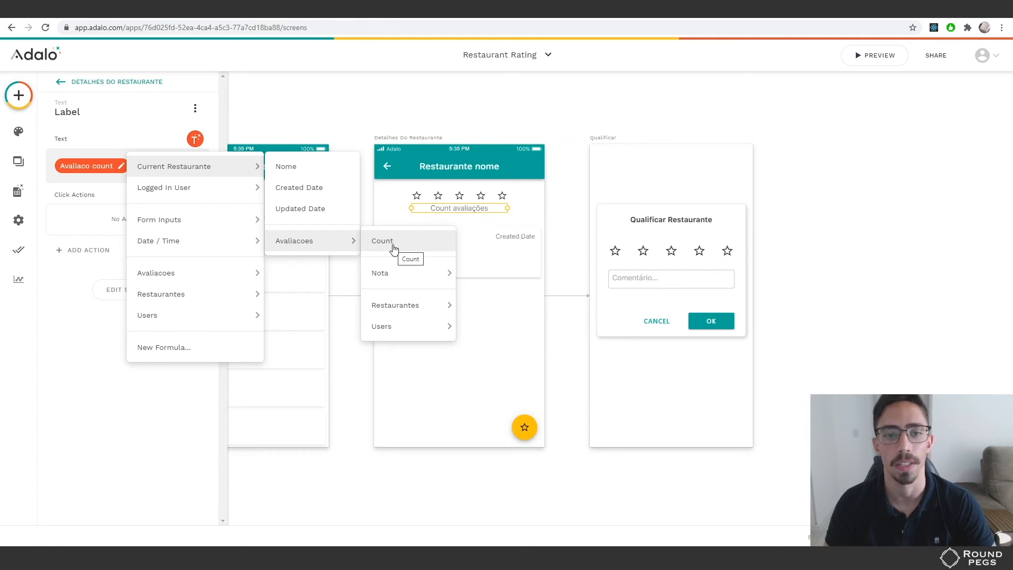
left_click(507, 120)
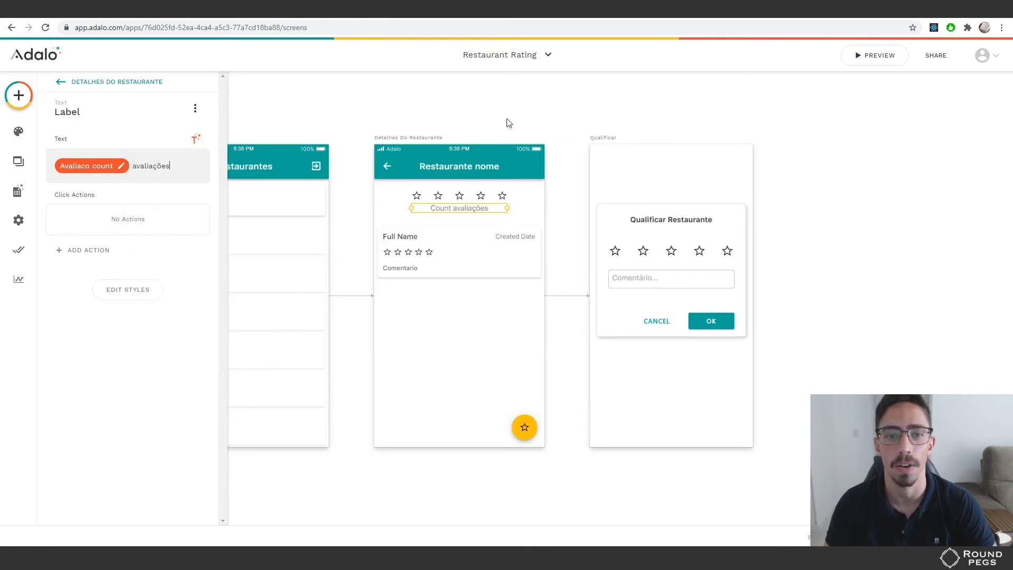
left_click(447, 292)
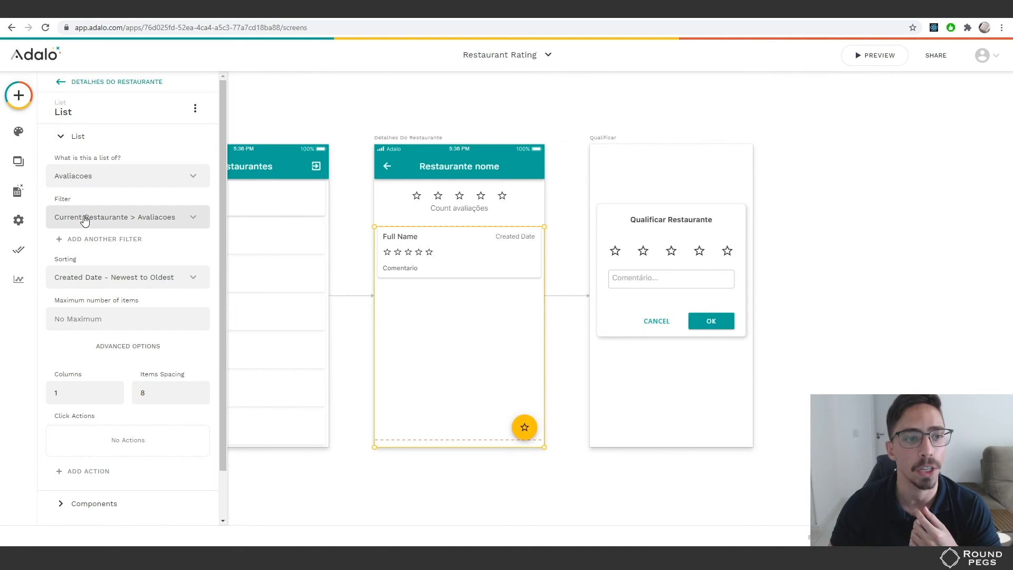
Keep the reviews list filtered to the current restaurant and sorted newest first, then select the yellow star button
left_click(150, 221)
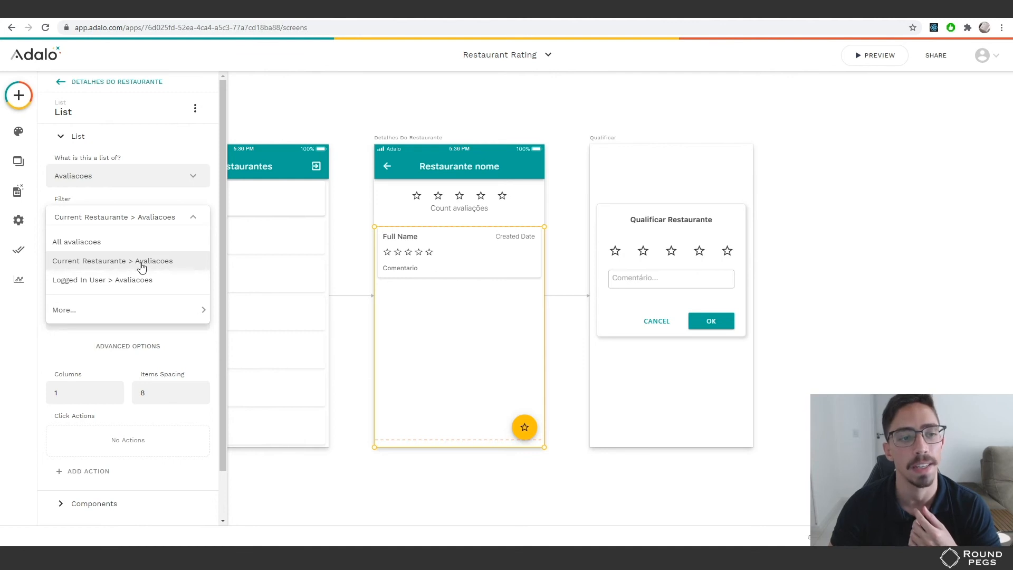
left_click(60, 353)
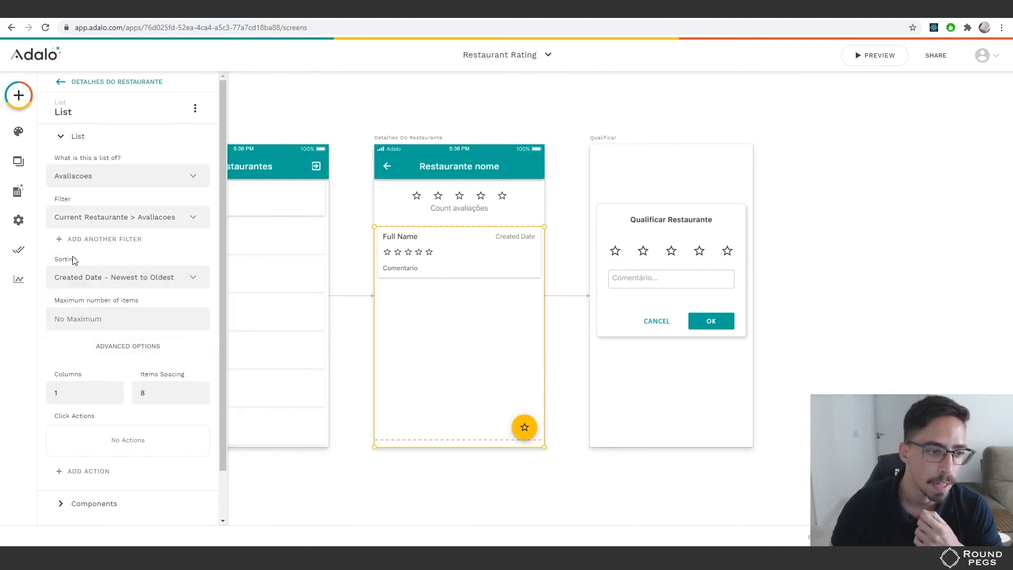
left_click(101, 285)
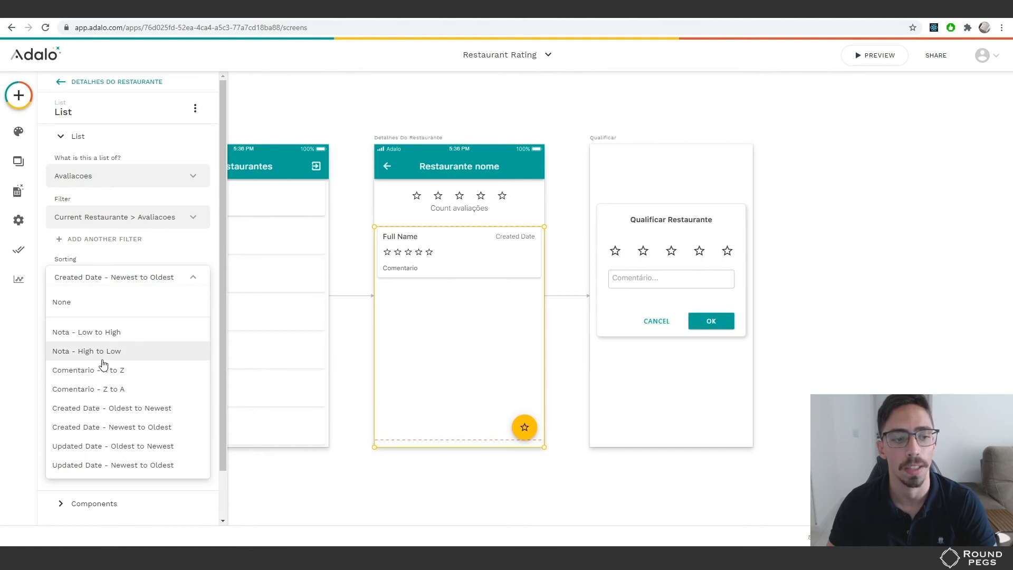
left_click(30, 339)
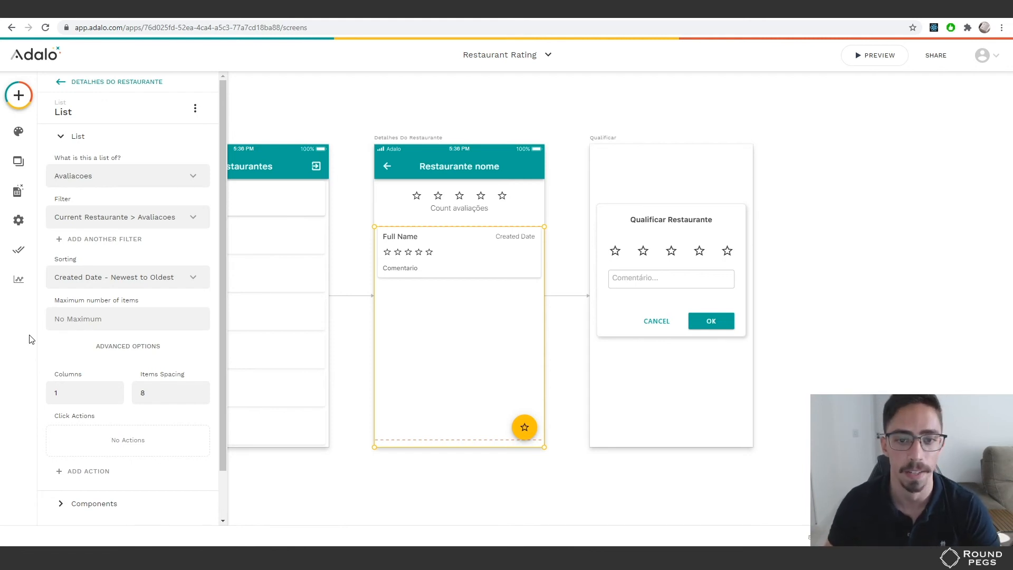
left_click(525, 428)
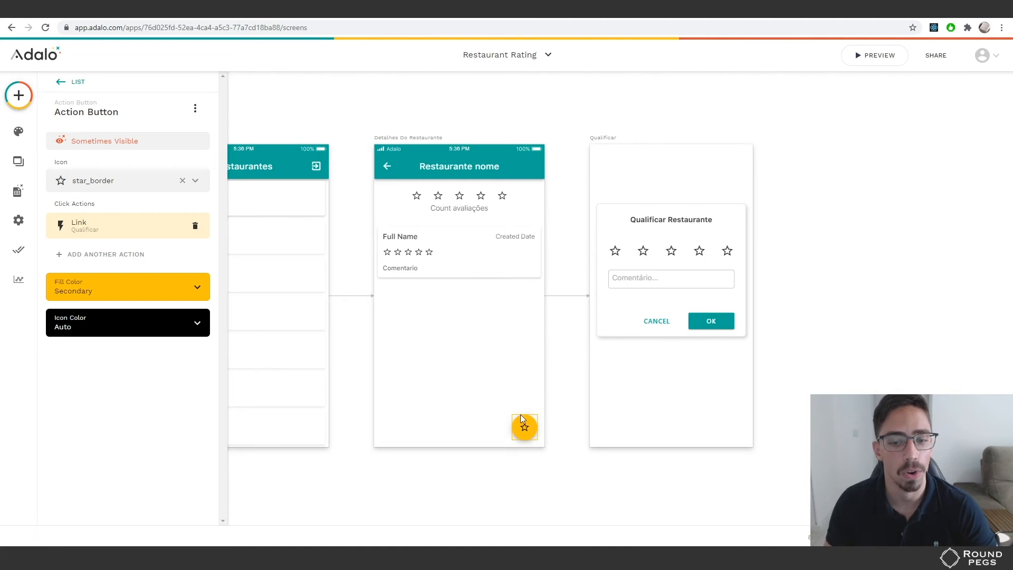
Confirm the star button opens Qualificar as a modal, then select the Qualificar screen
left_click(117, 228)
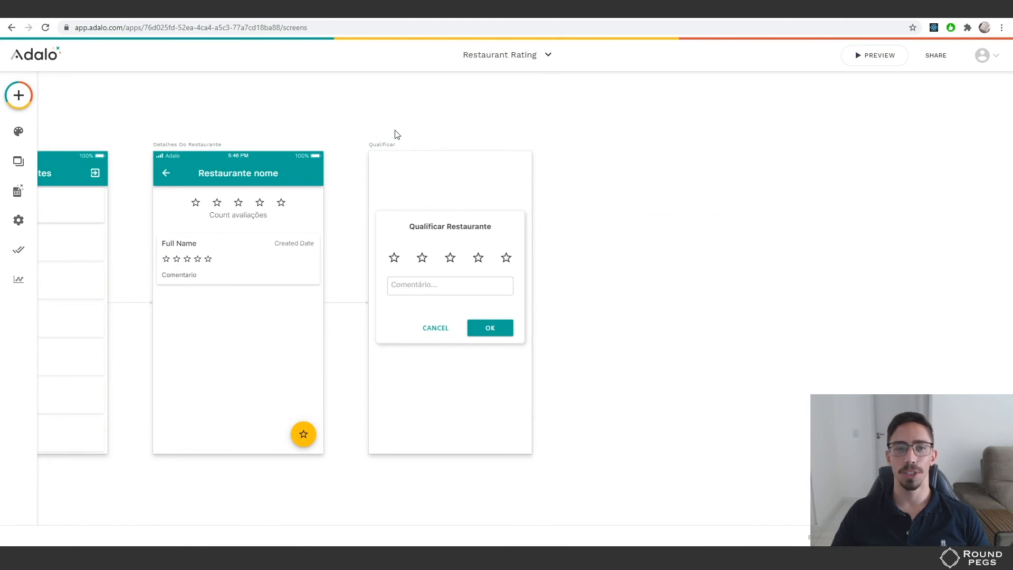
left_click(382, 144)
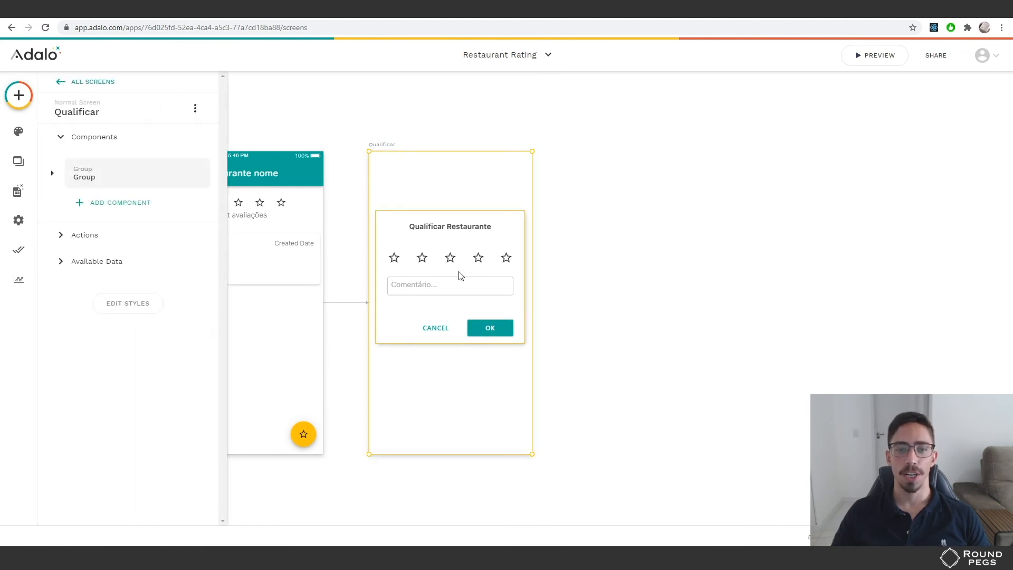
Inspect the dialog's stars, comment field and Cancel, ending on OK's Create Avaliacao action
left_click(449, 258)
left_click(447, 259)
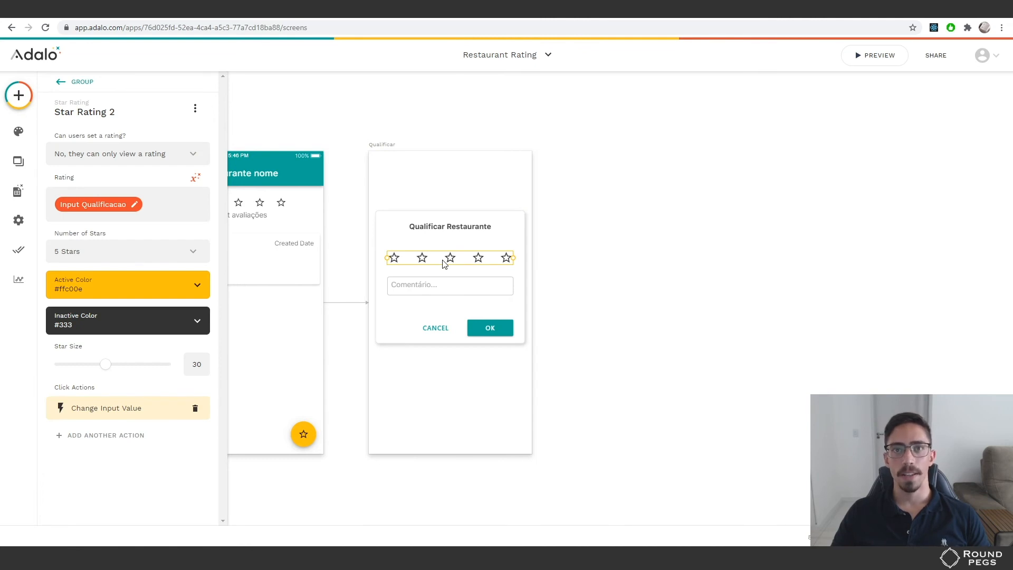
left_click(450, 286)
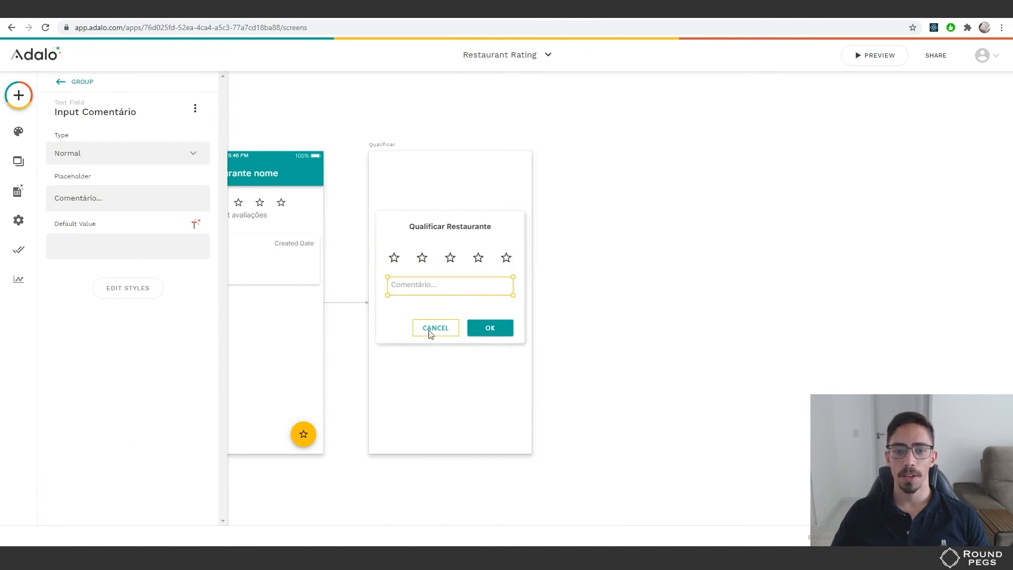
left_click(447, 333)
left_click(494, 329)
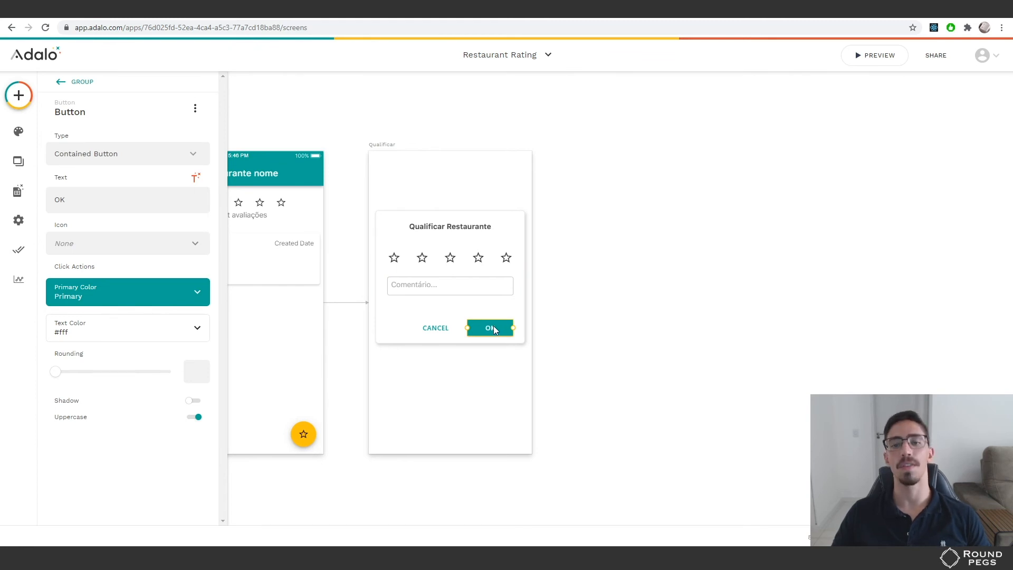
left_click(459, 260)
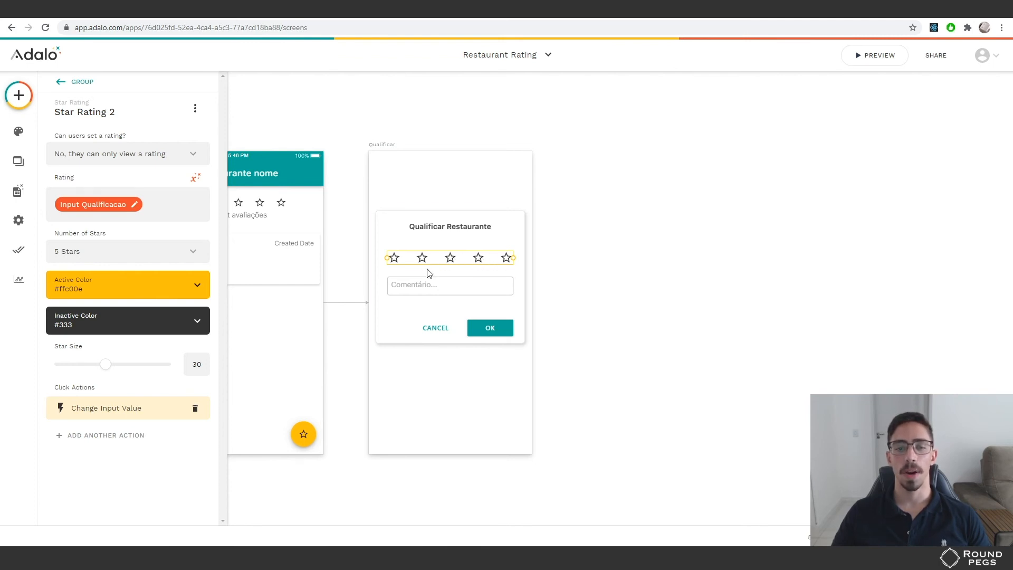
left_click(493, 327)
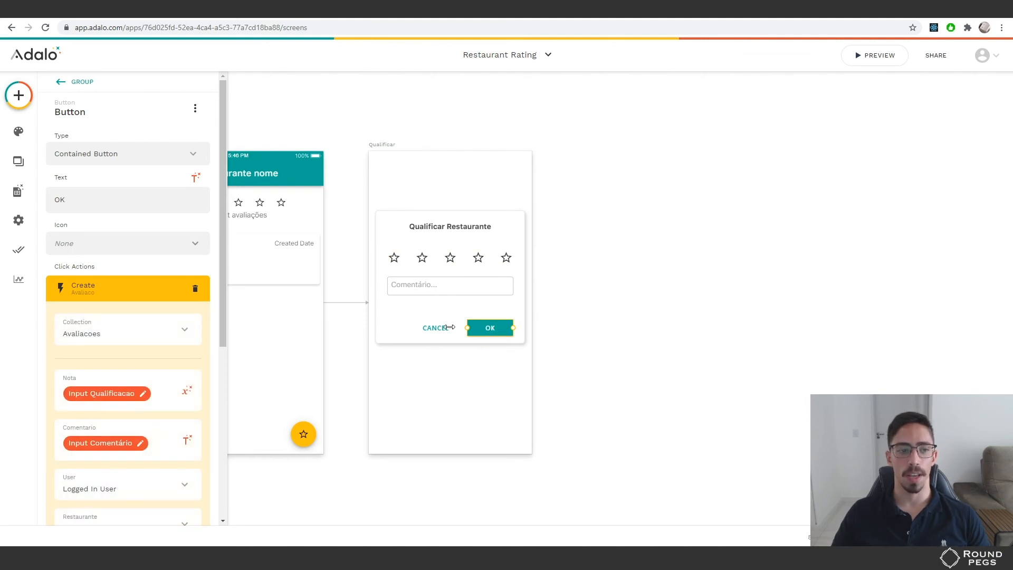
Re-inspect the comment field, star rating and OK button's review-creation action
scroll(103, 296, "down", 2)
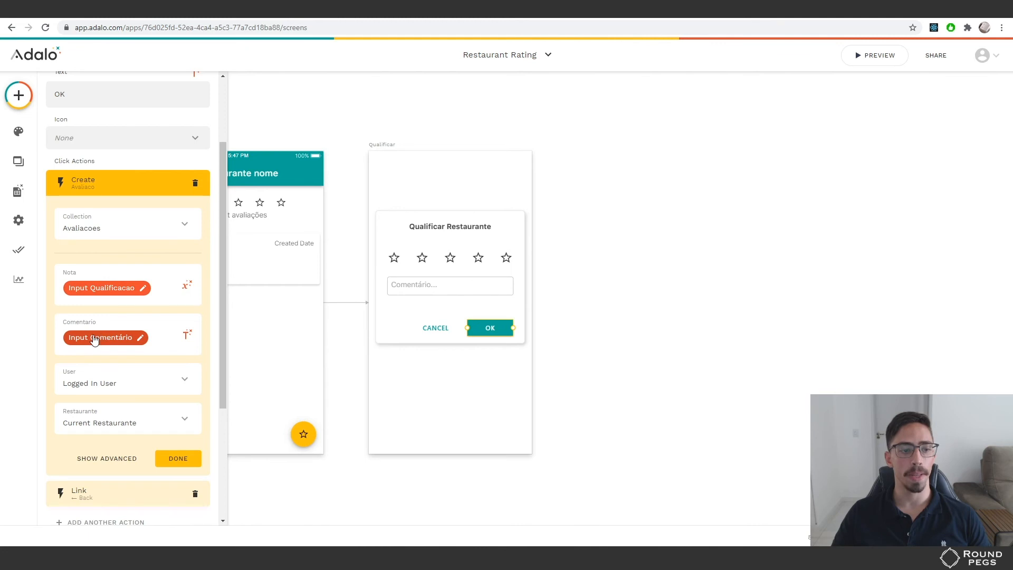
left_click(425, 286)
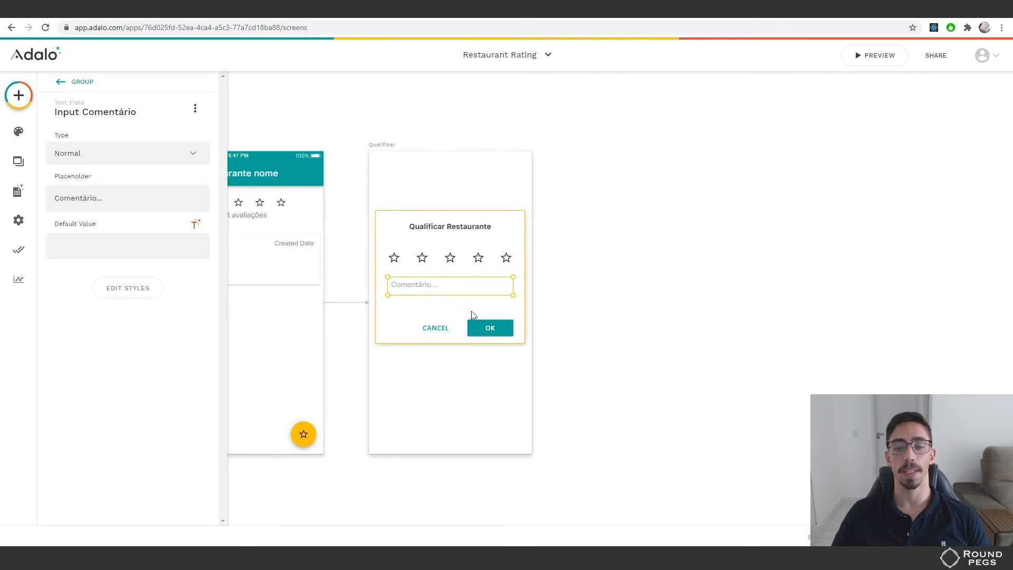
left_click(506, 328)
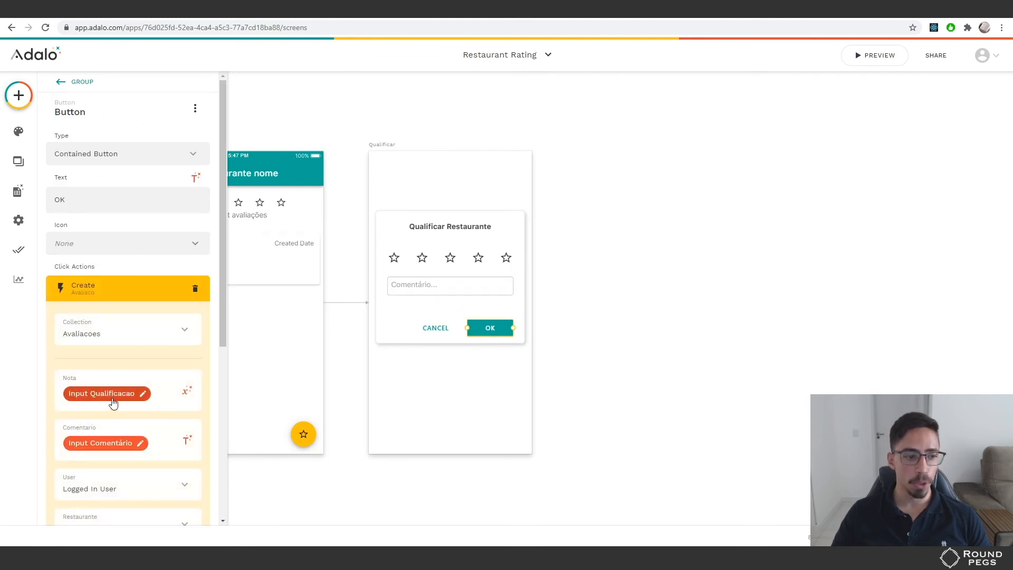
left_click(450, 259)
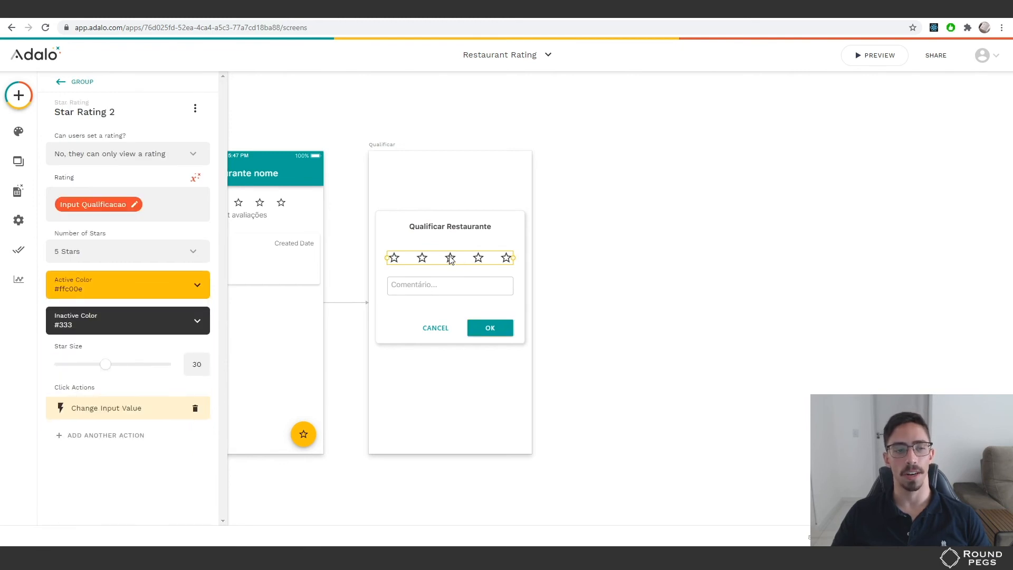
left_click(481, 328)
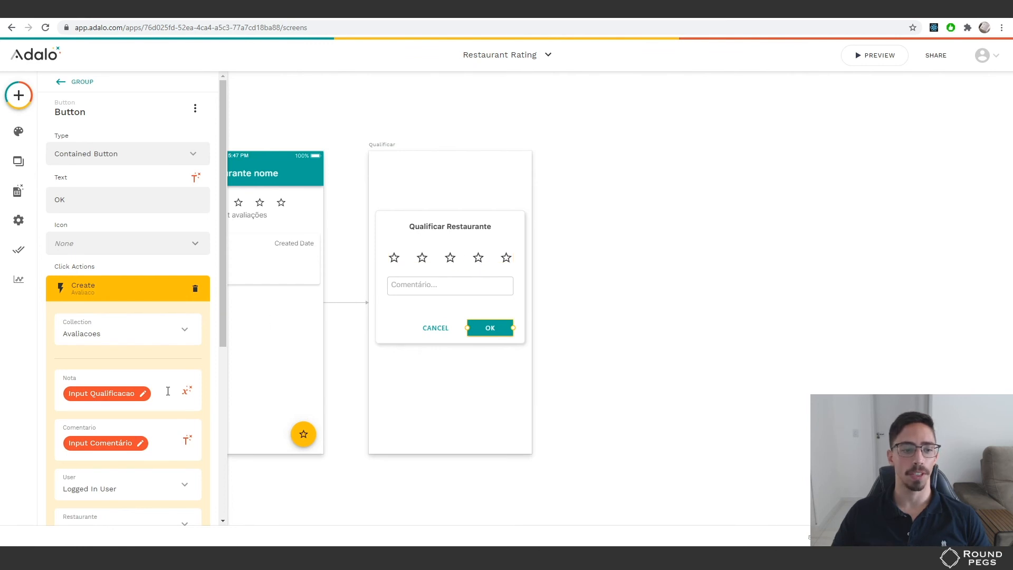
List Nota's Form Inputs: Input Comentário and Input Qualificacao, then return to the stars
left_click(187, 390)
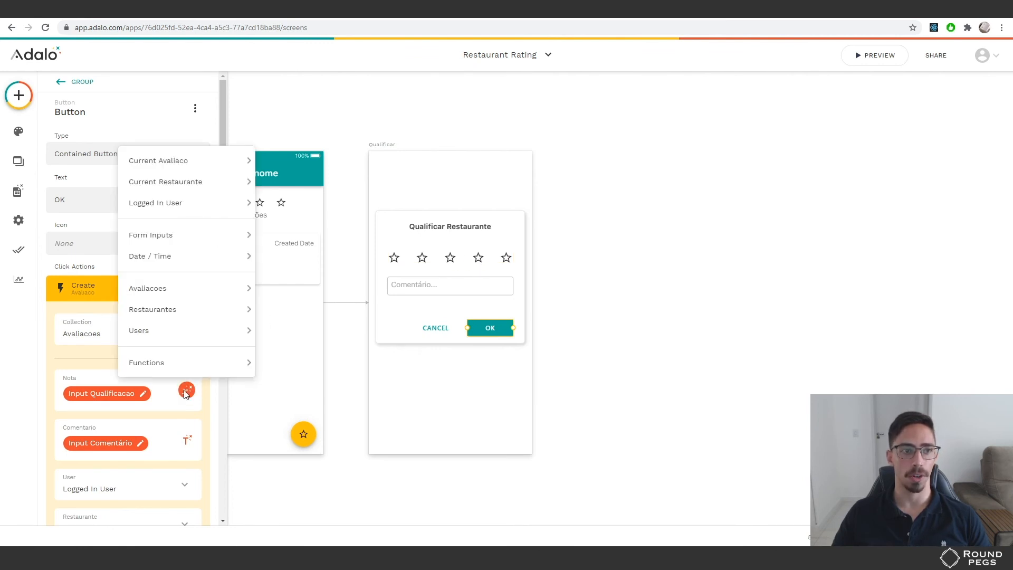
mouse_move(167, 236)
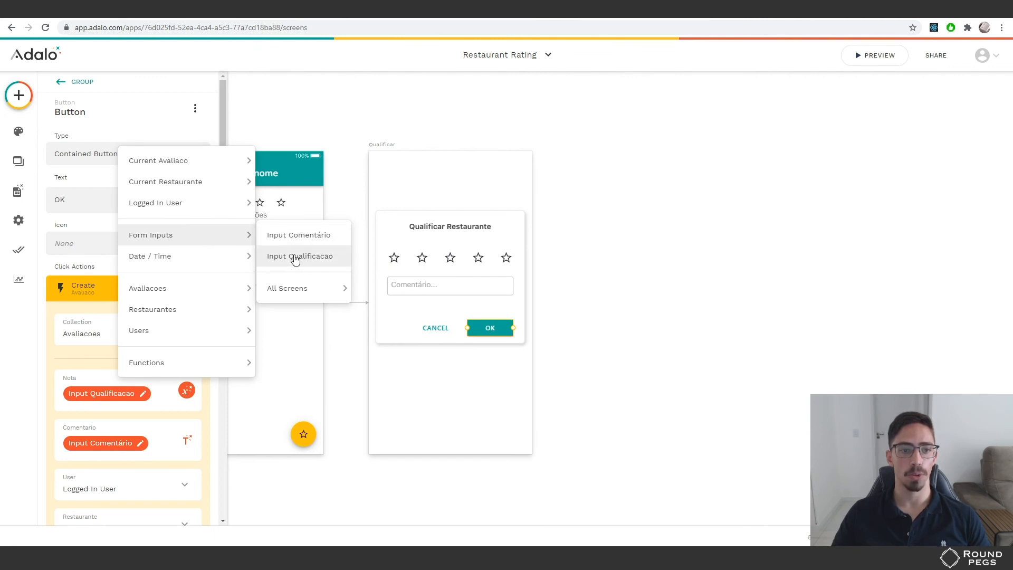
left_click(434, 262)
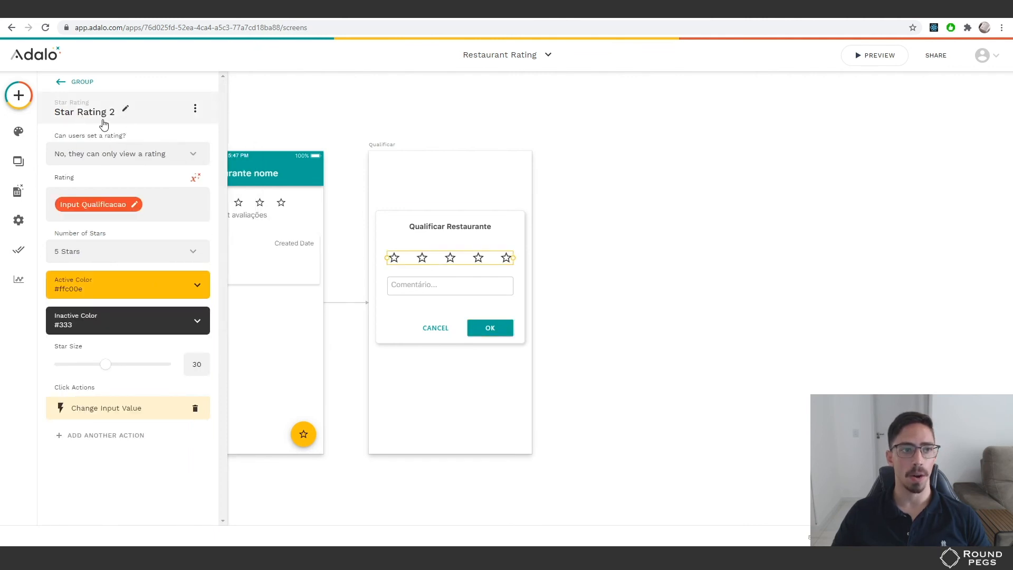
Check that the OK action's Nota maps to Input Qualificacao alongside the star rating settings
left_click(477, 324)
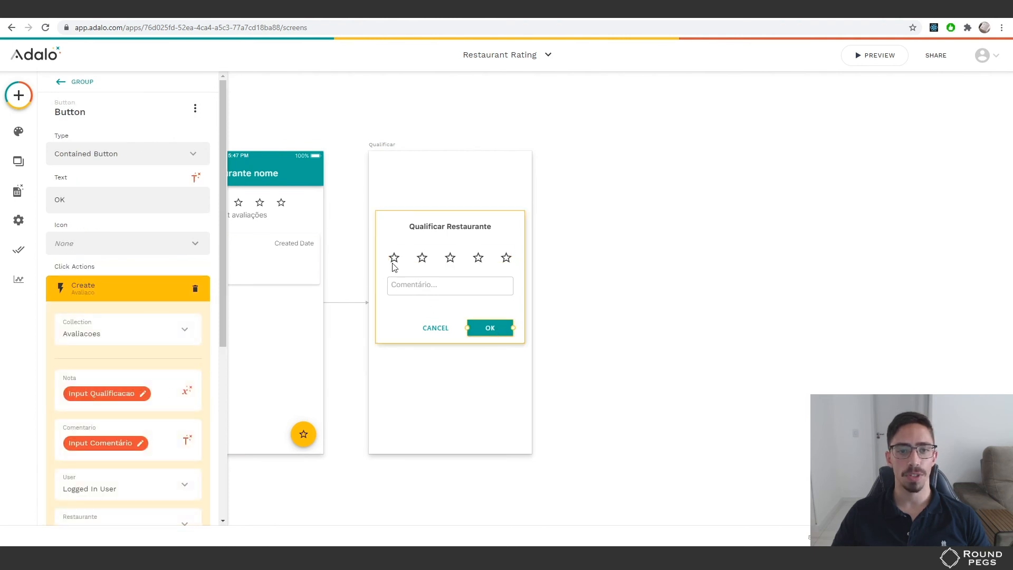
left_click(450, 260)
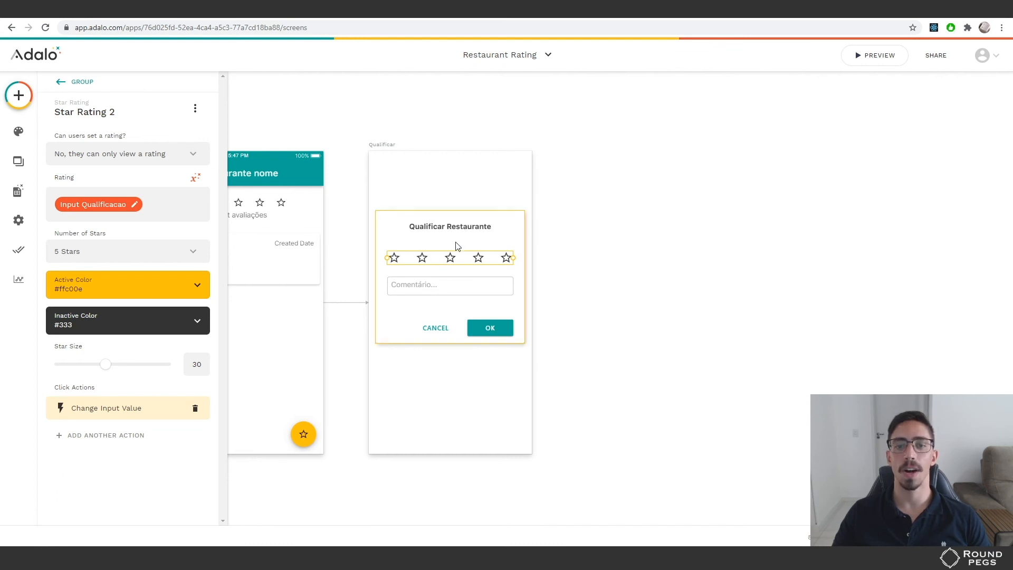
left_click(491, 328)
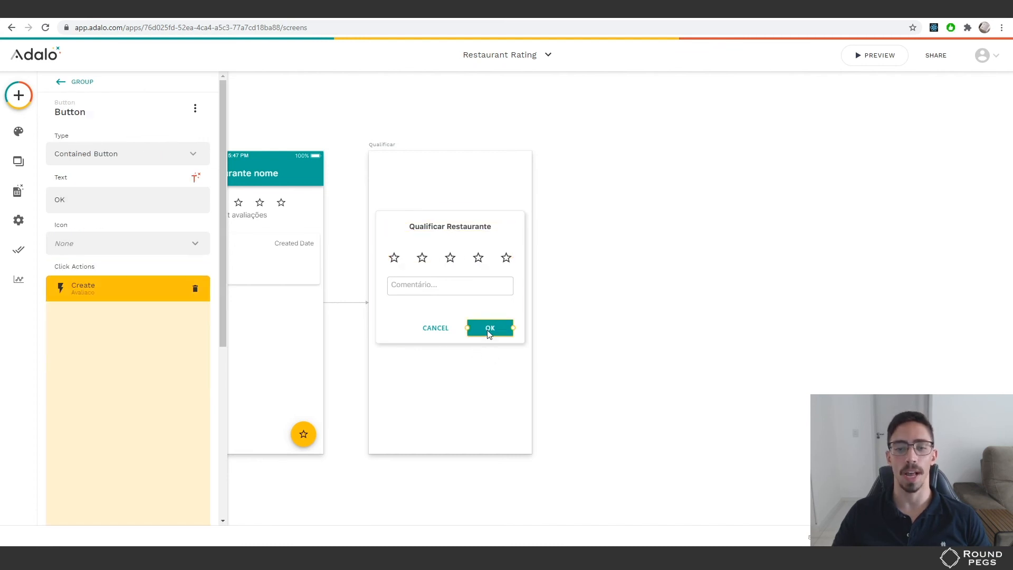
left_click(438, 261)
Navigate from the background rectangle back up to the Qualificar screen's settings
left_click(392, 238)
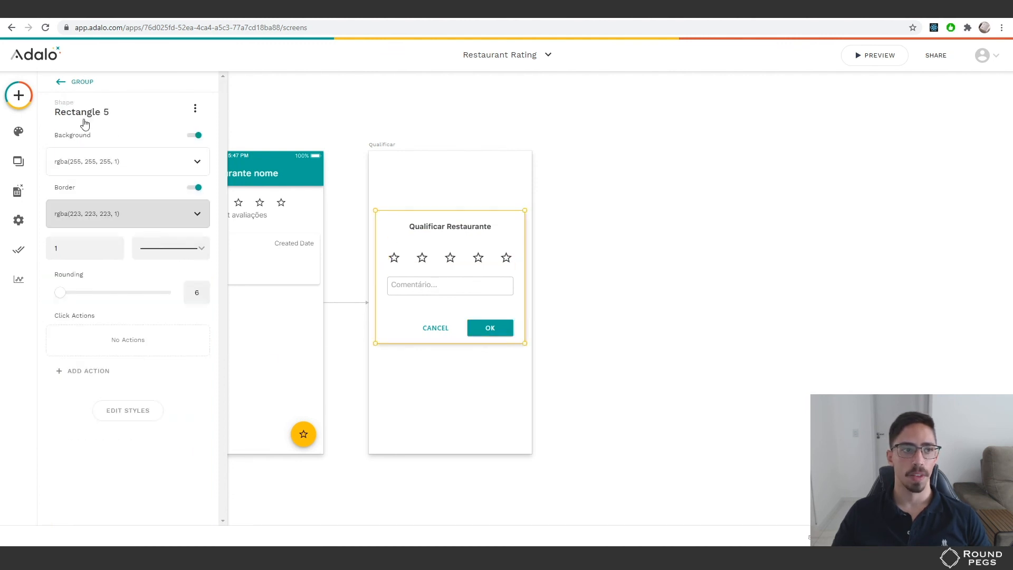
left_click(61, 83)
left_click(61, 84)
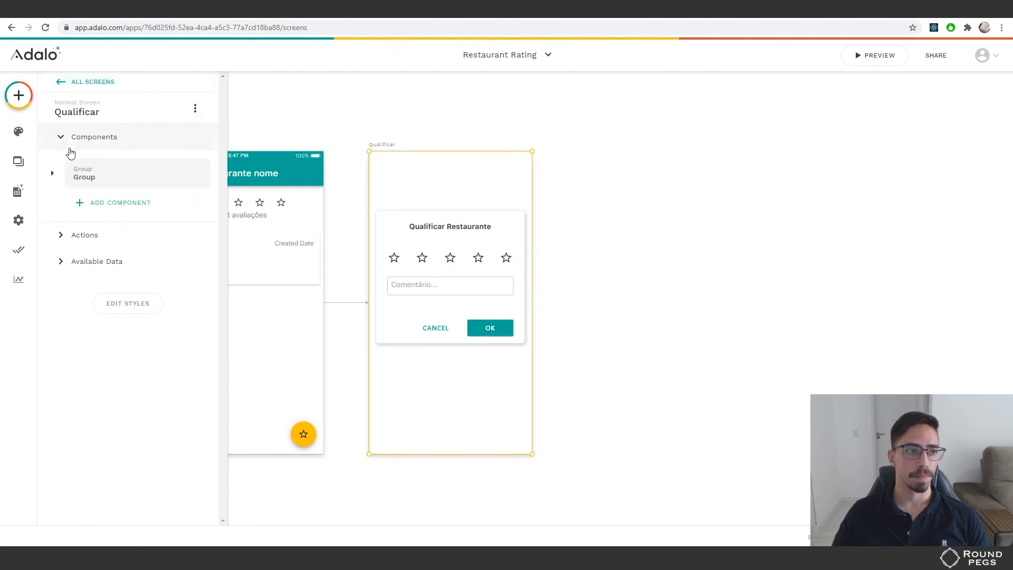
Expand Group, briefly reveal Input Qualificacao's 0 value, hide it, and select the star rating
left_click(53, 173)
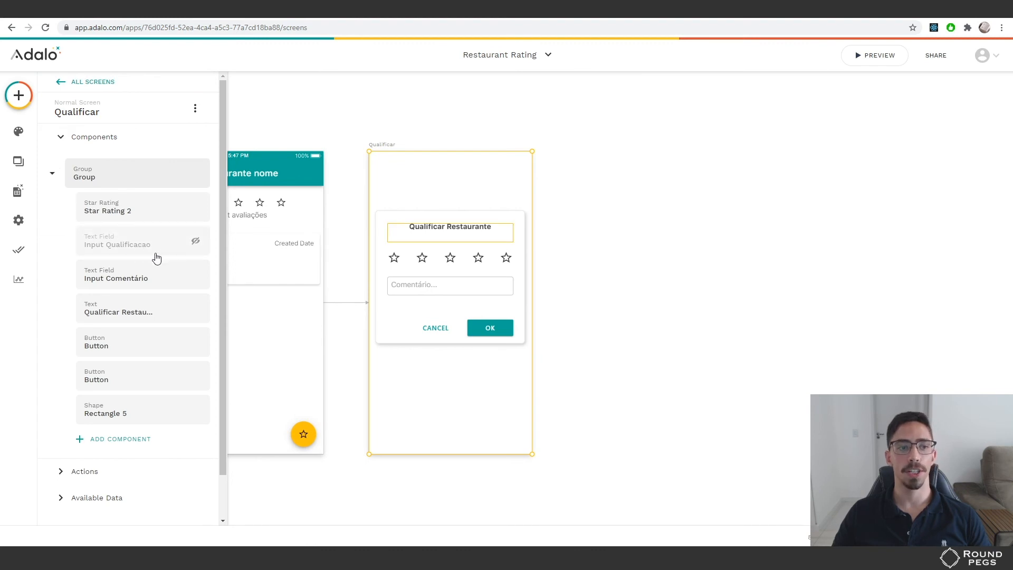
left_click(196, 241)
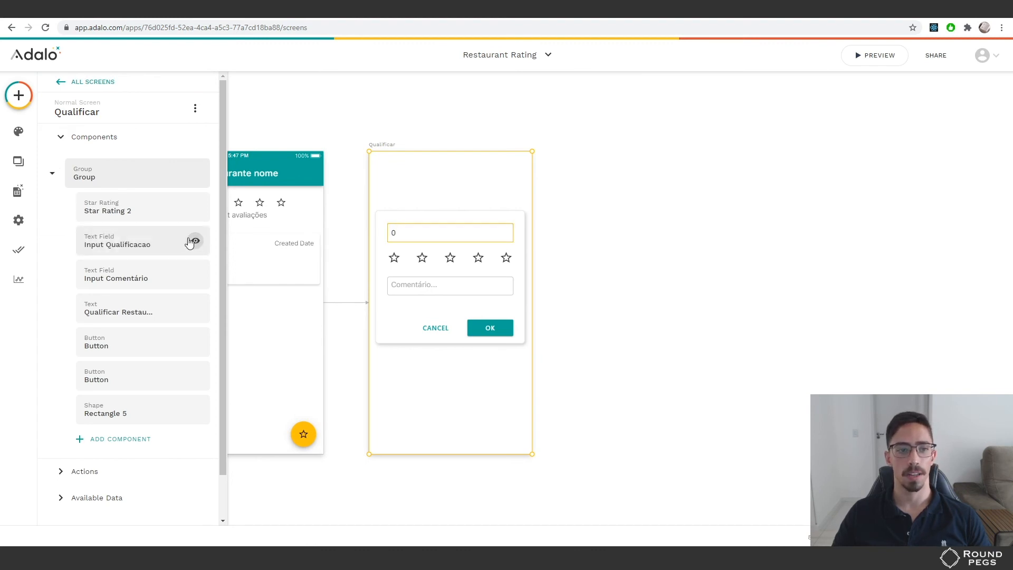
left_click(195, 244)
left_click(194, 245)
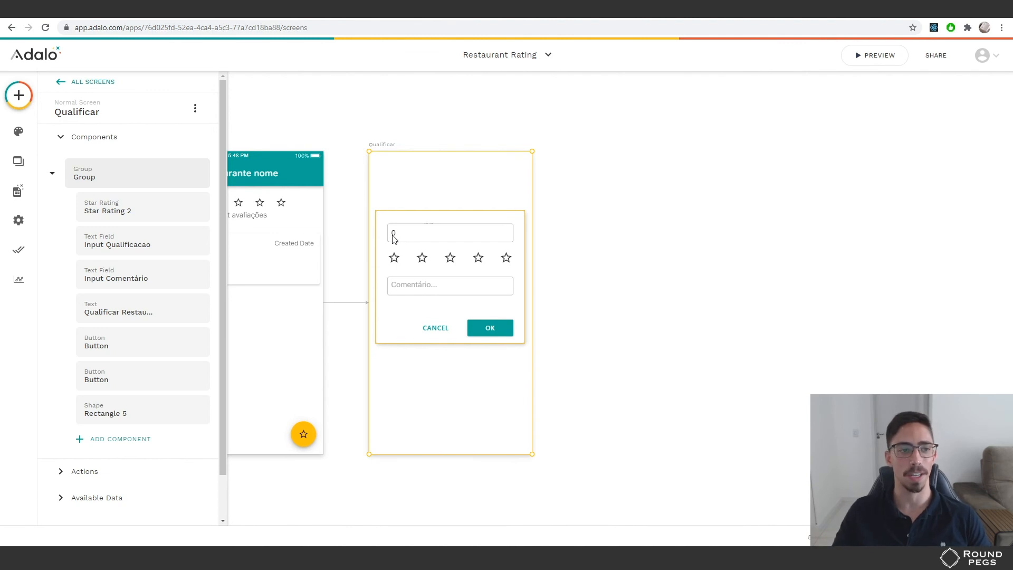
left_click(195, 240)
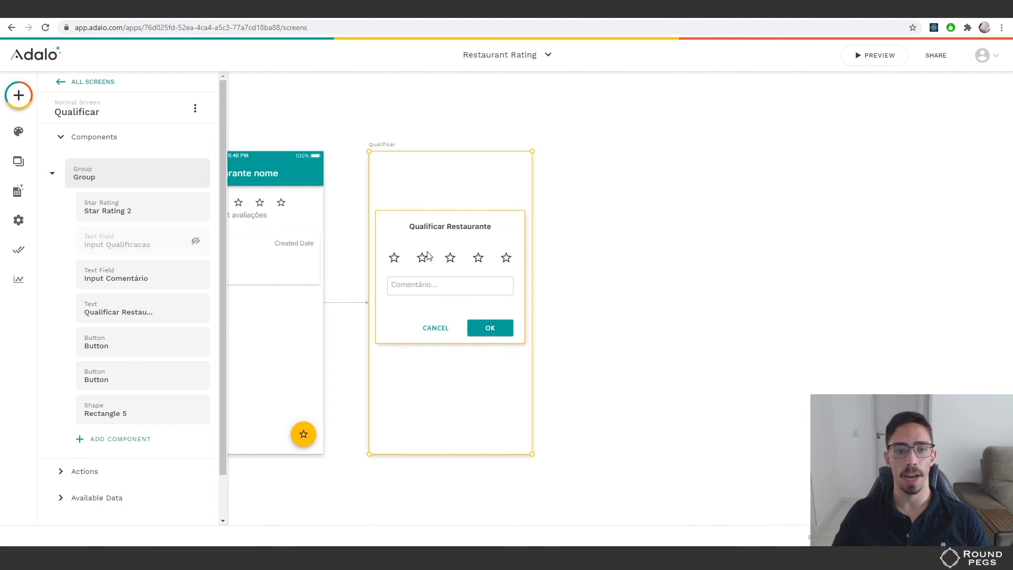
left_click(460, 262)
left_click(449, 261)
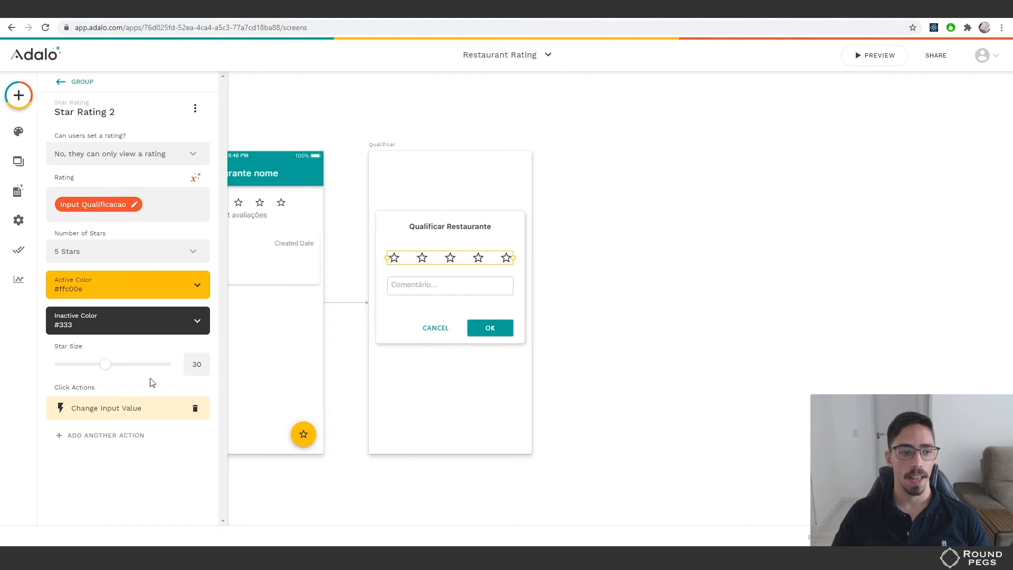
left_click(101, 410)
scroll(101, 410, "down", 1)
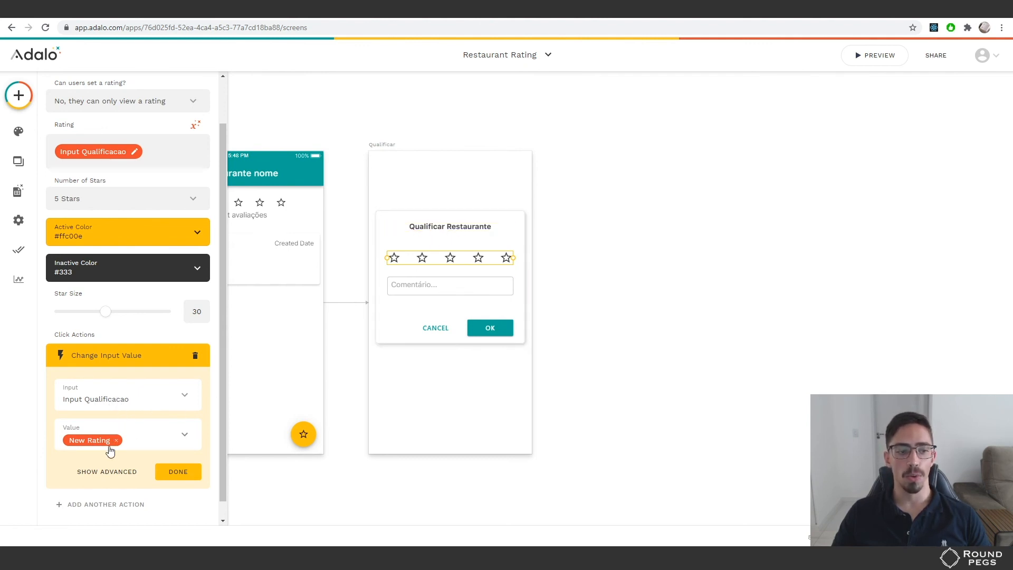
left_click(185, 437)
left_click(152, 445)
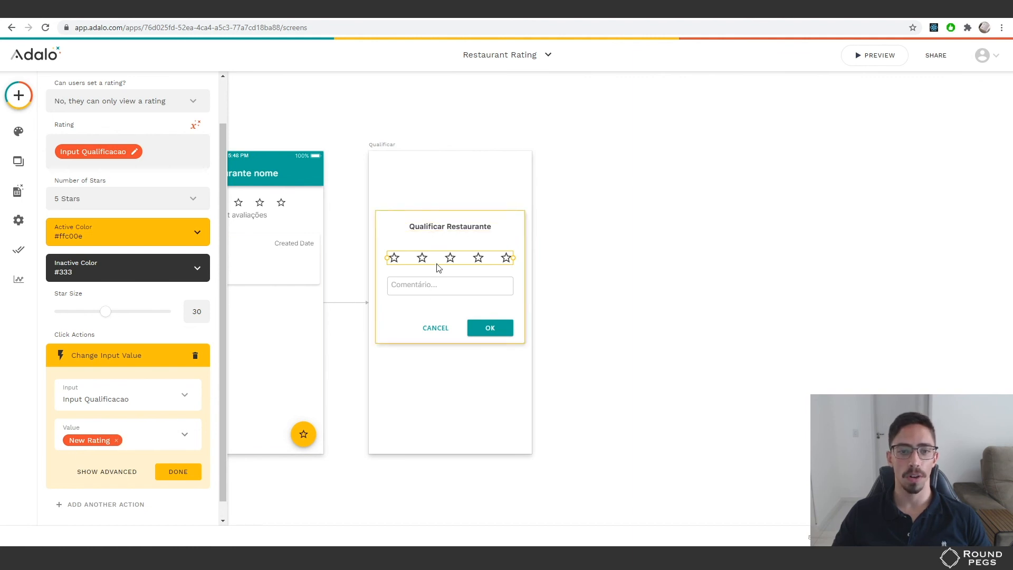
left_click(168, 471)
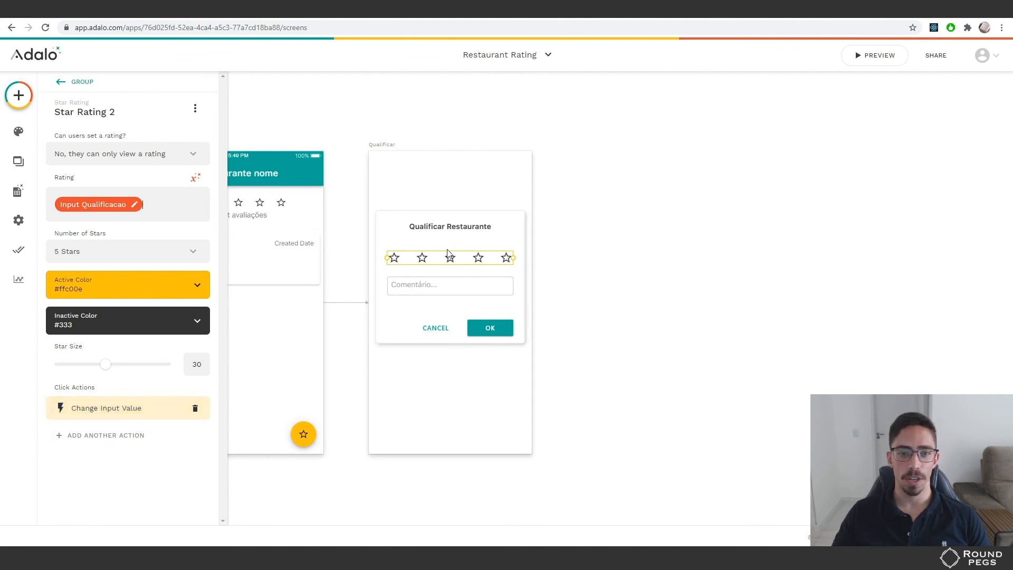
Return to Qualificar's components, check Input Qualificacao's default value and make it visible
left_click(62, 81)
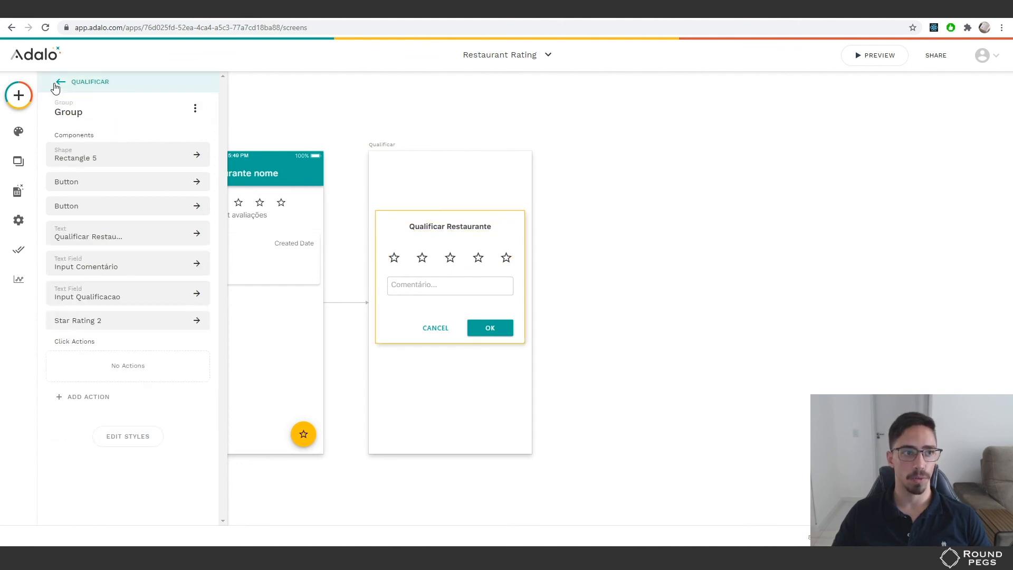
left_click(58, 84)
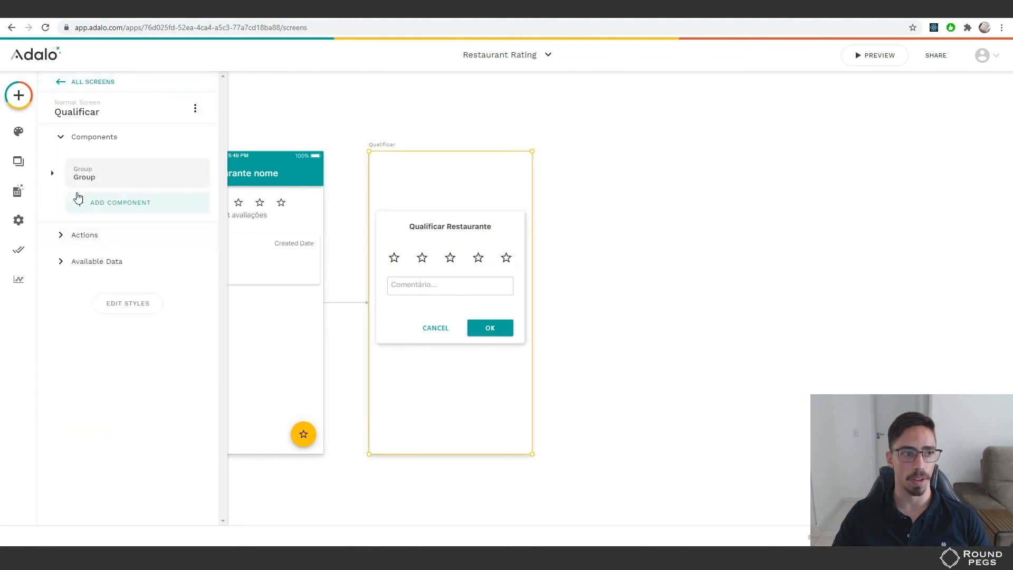
left_click(52, 172)
left_click(187, 252)
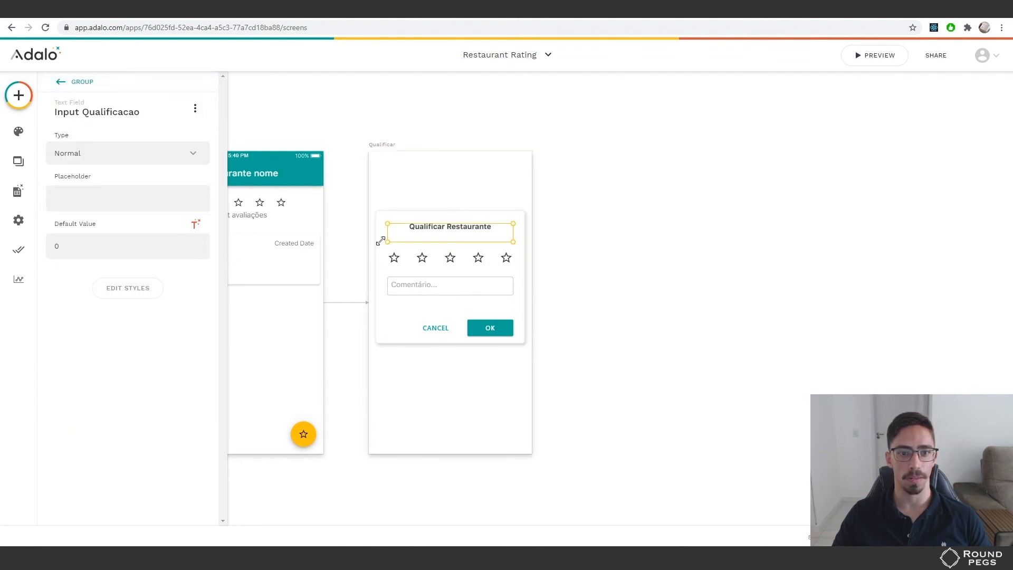
left_click(61, 83)
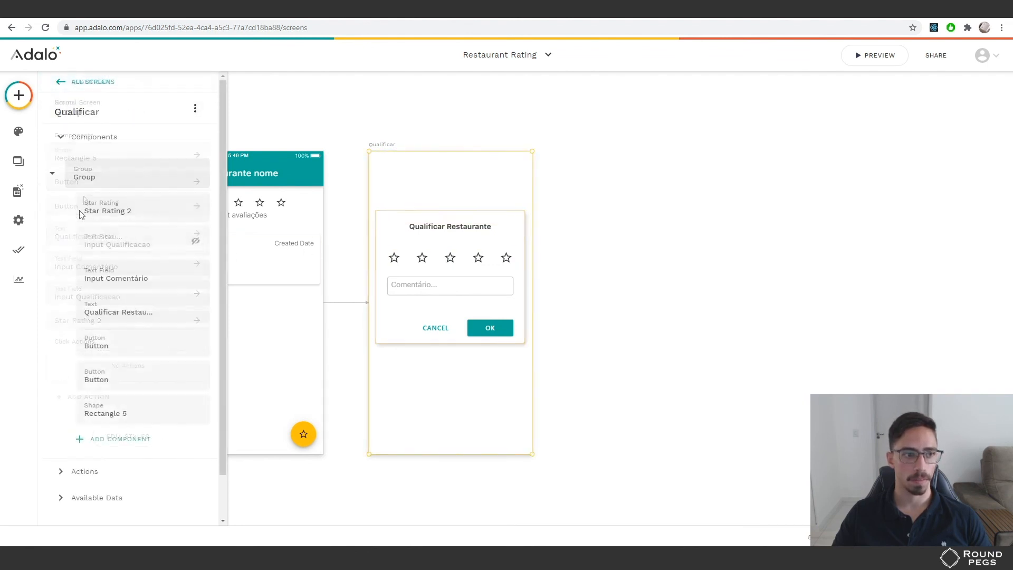
left_click(197, 241)
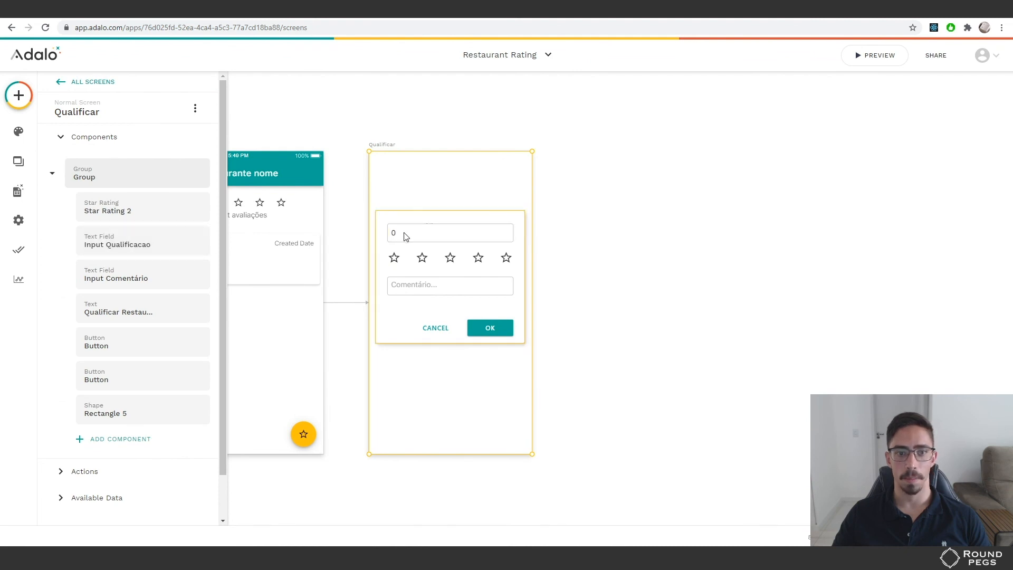
Confirm Star Rating 2's Rating comes from Input Qualificacao, then inspect that input field
left_click(450, 263)
left_click(457, 259)
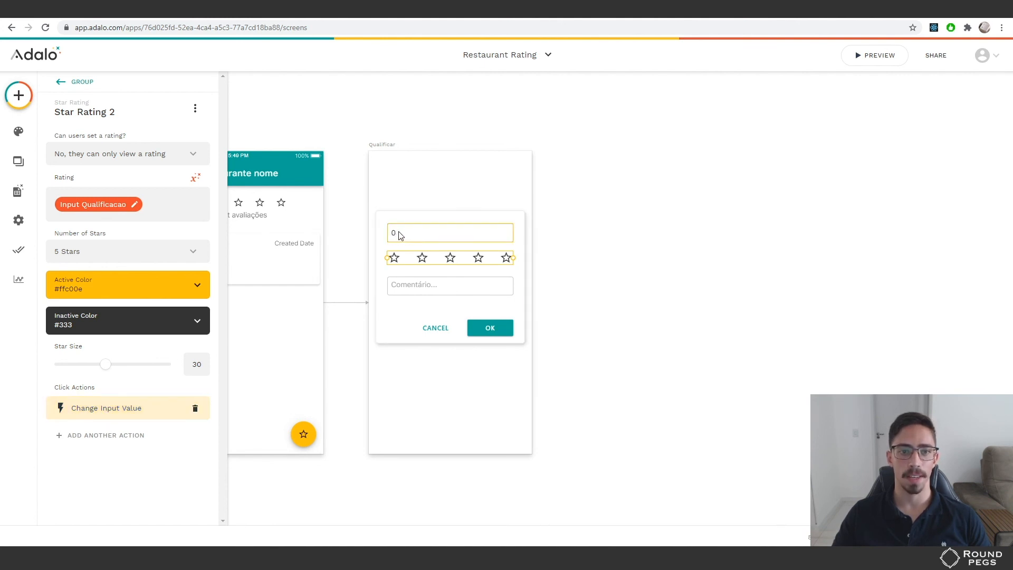
left_click(159, 207)
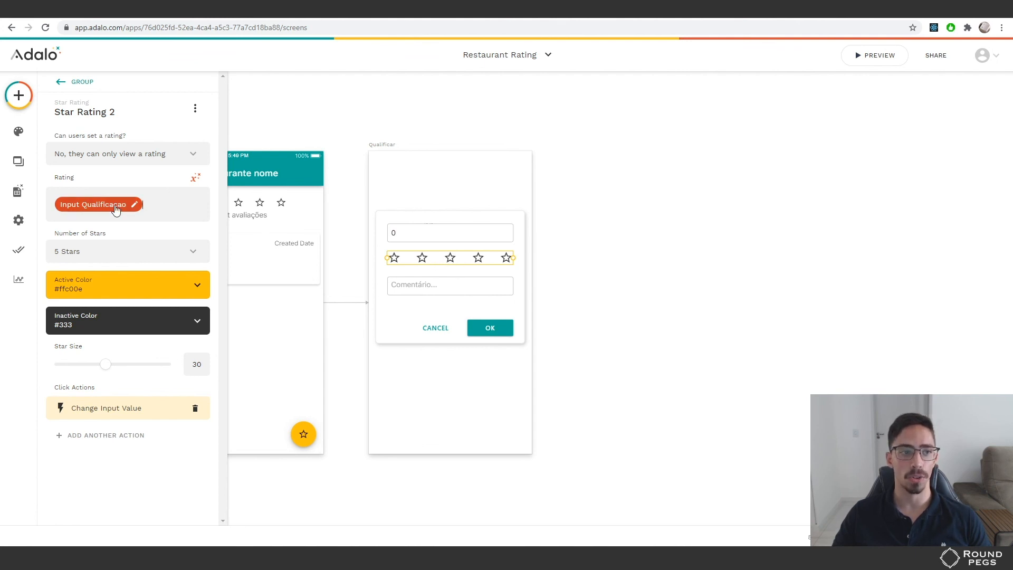
left_click(168, 212)
left_click(195, 177)
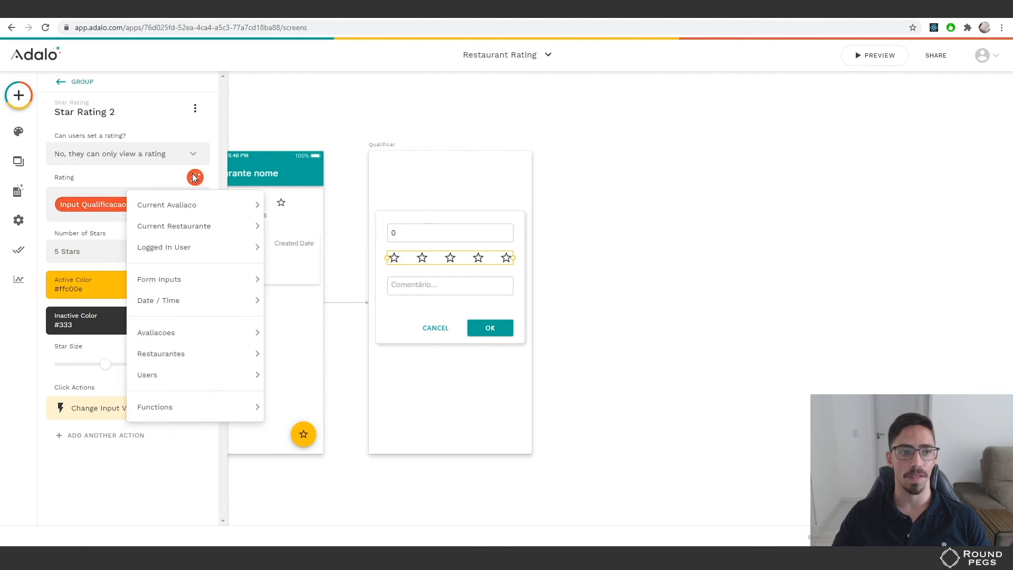
mouse_move(158, 279)
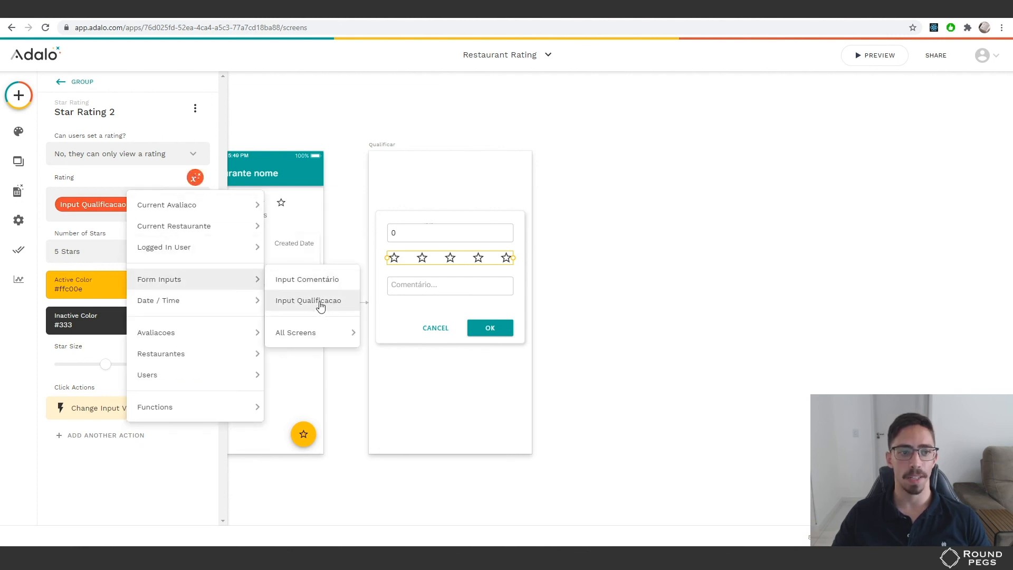
left_click(391, 220)
left_click(456, 238)
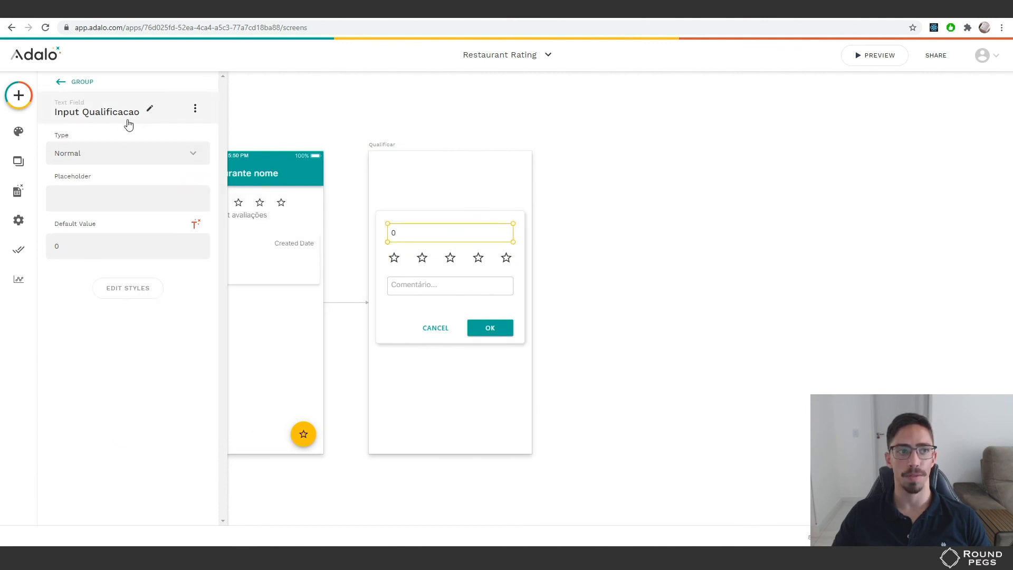
Hide Input Qualificacao in the Qualificar screen's Group list and deselect the canvas
left_click(61, 81)
left_click(61, 82)
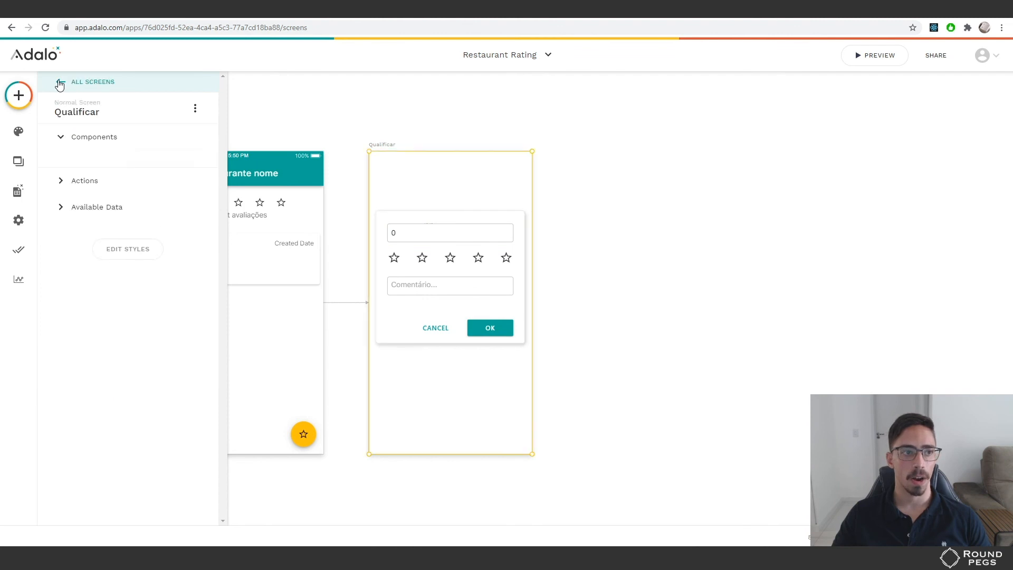
left_click(62, 137)
left_click(52, 173)
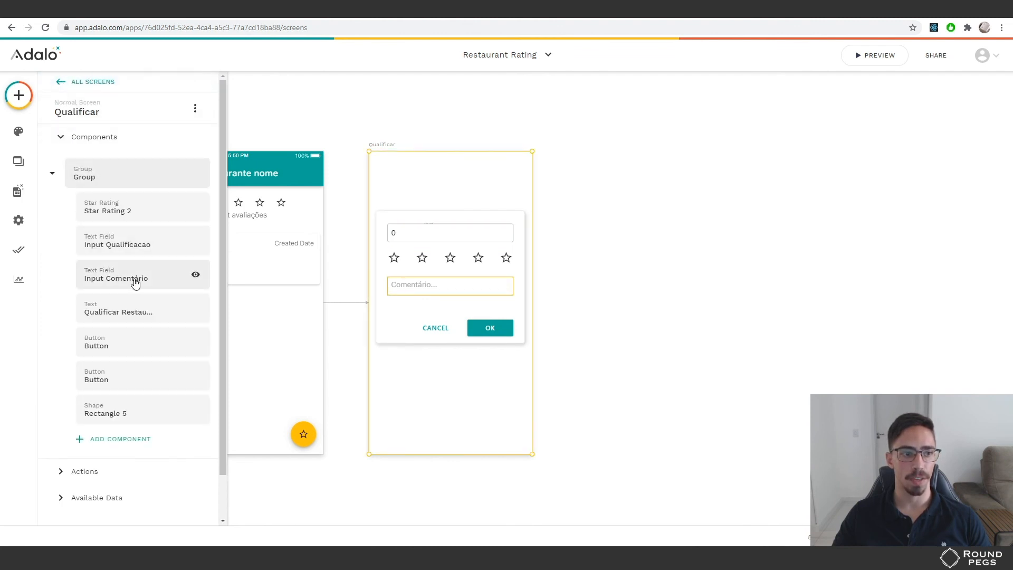
left_click(196, 241)
left_click(610, 281)
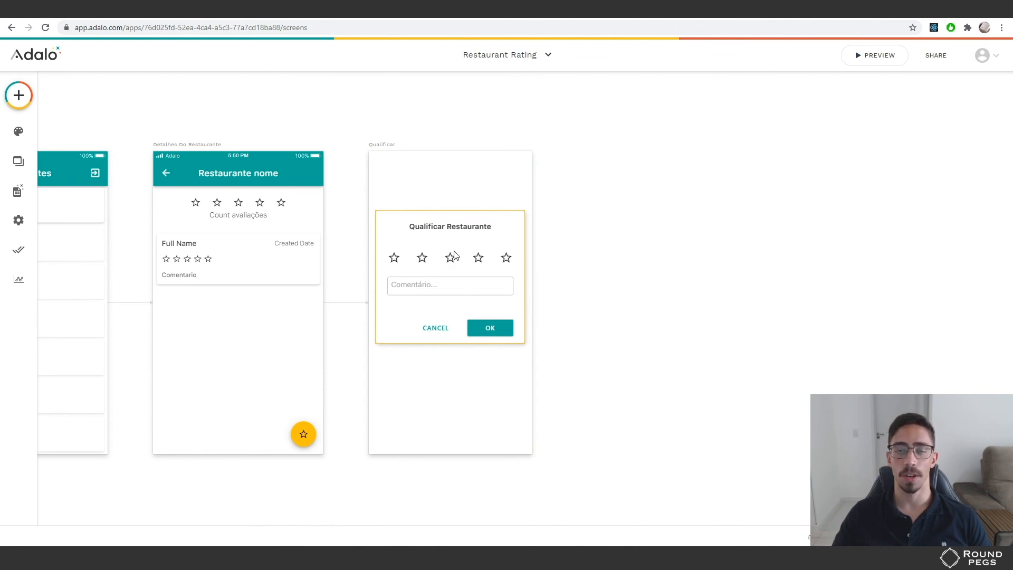
left_click(487, 329)
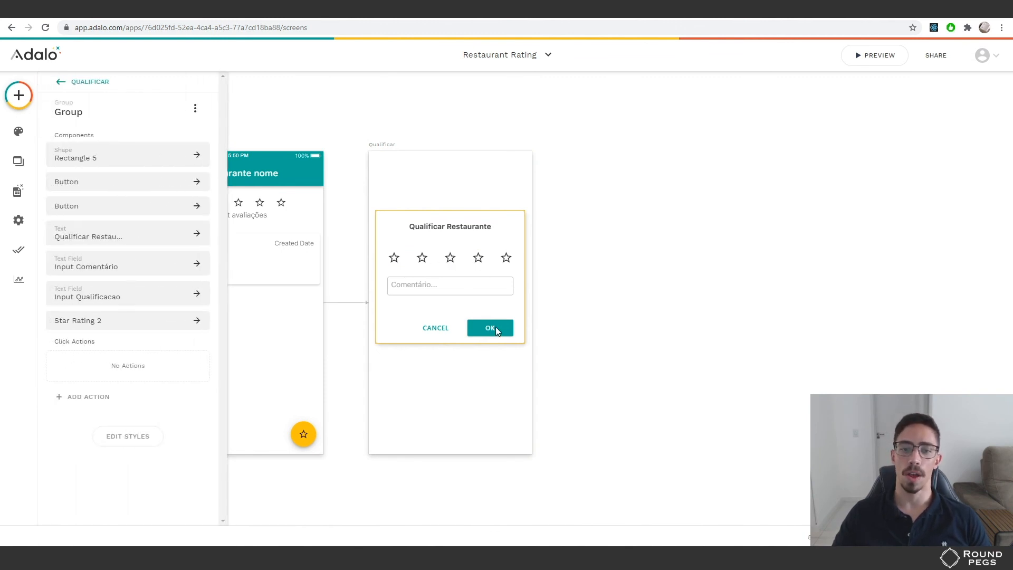
left_click(495, 328)
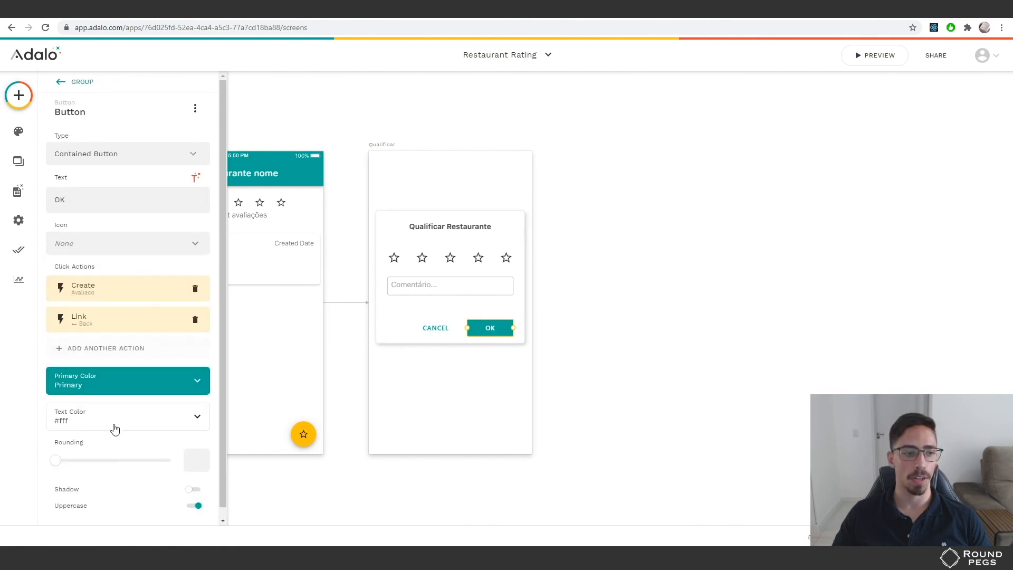
left_click(109, 298)
scroll(108, 284, "down", 1)
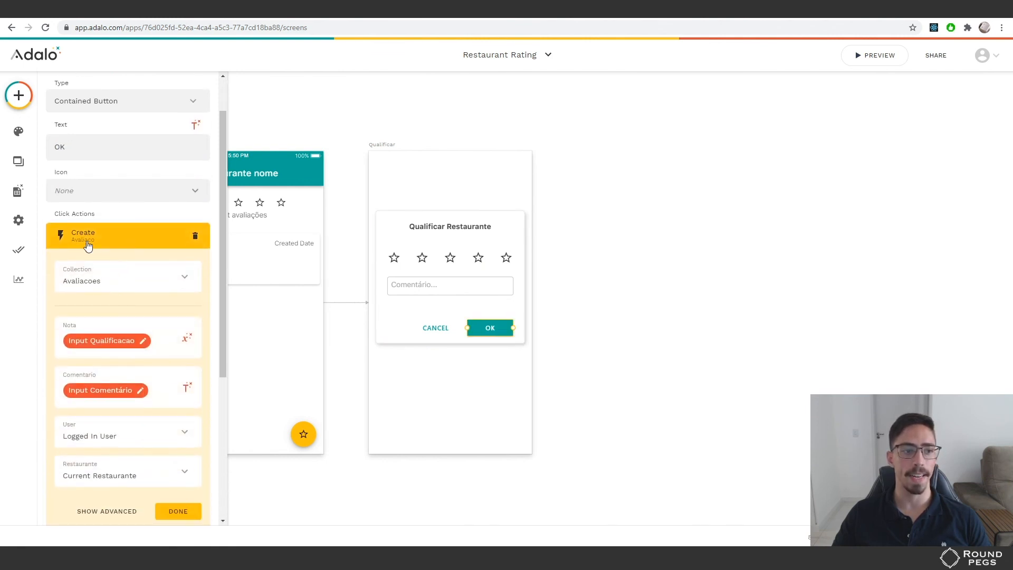
left_click(110, 241)
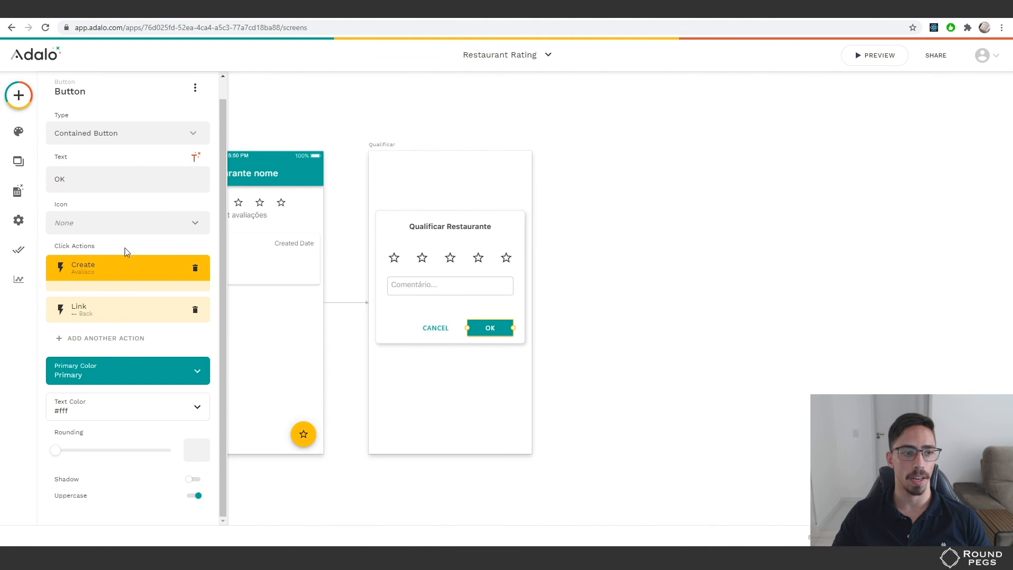
left_click(112, 340)
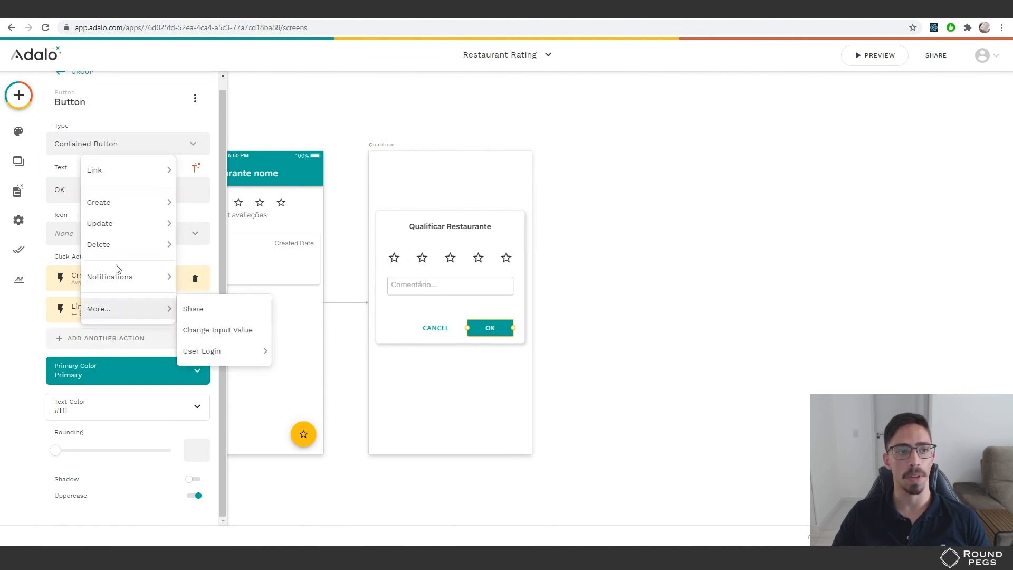
mouse_move(121, 210)
left_click(200, 202)
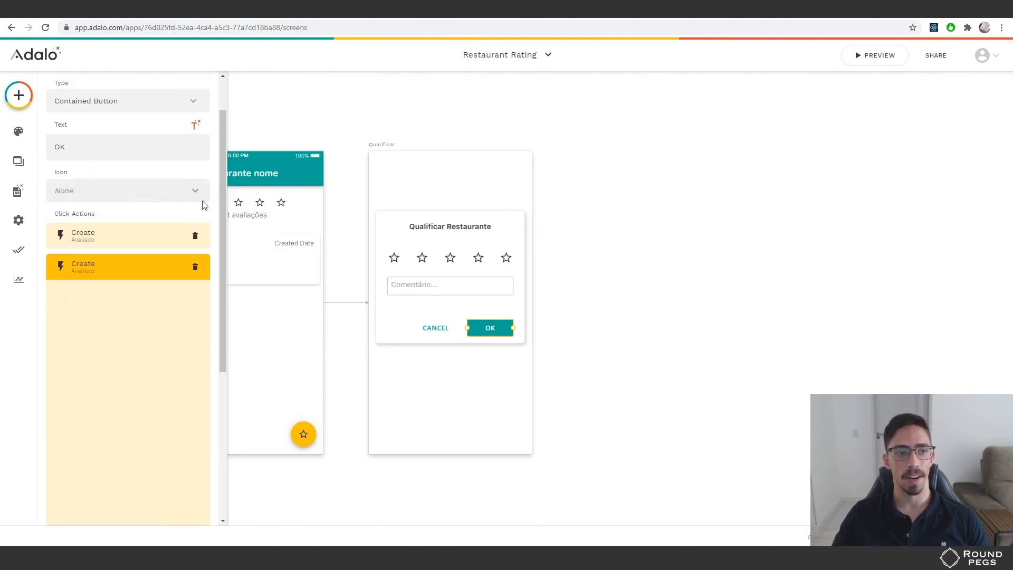
scroll(146, 317, "down", 2)
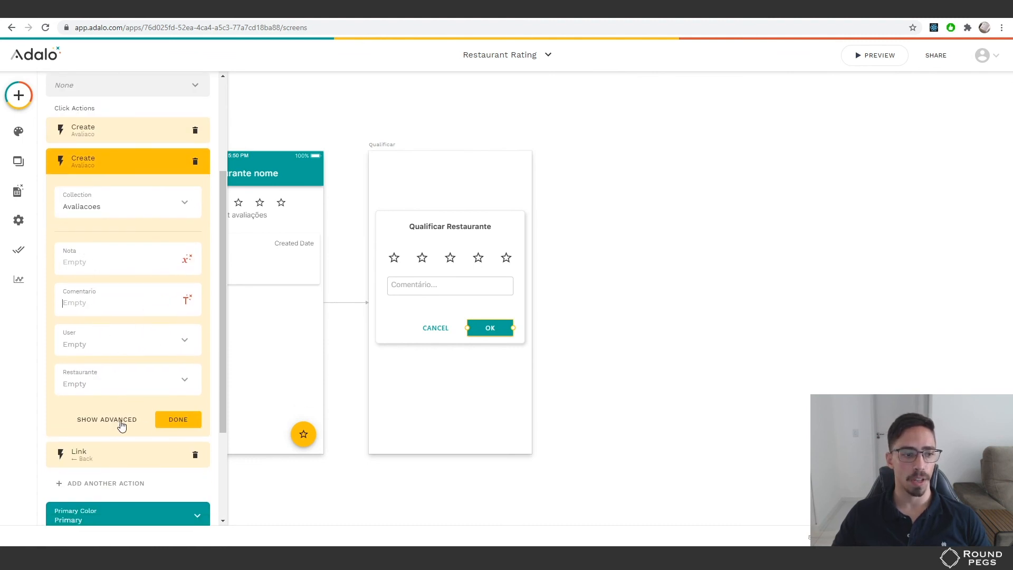
left_click(195, 161)
left_click(114, 278)
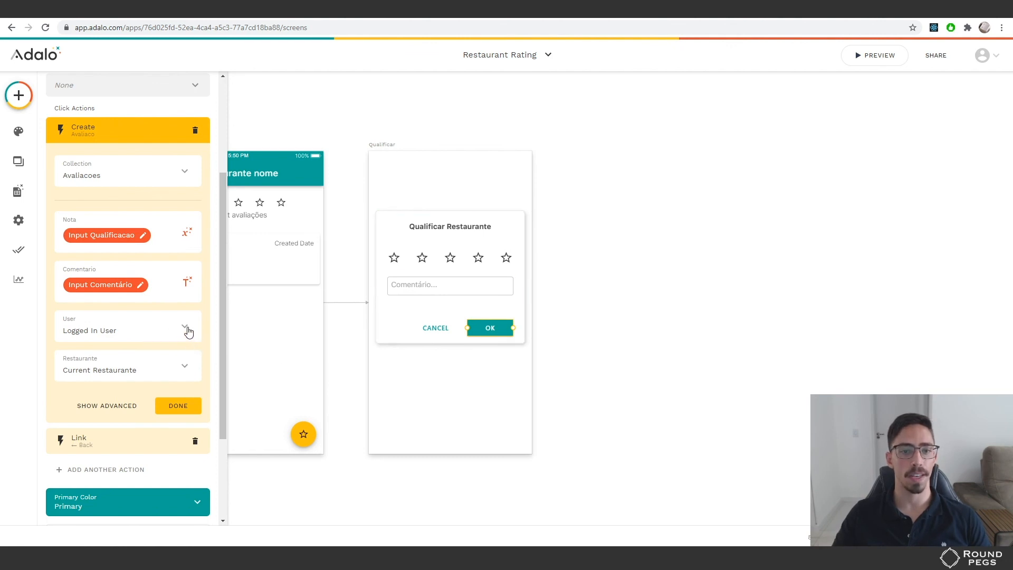
left_click(187, 330)
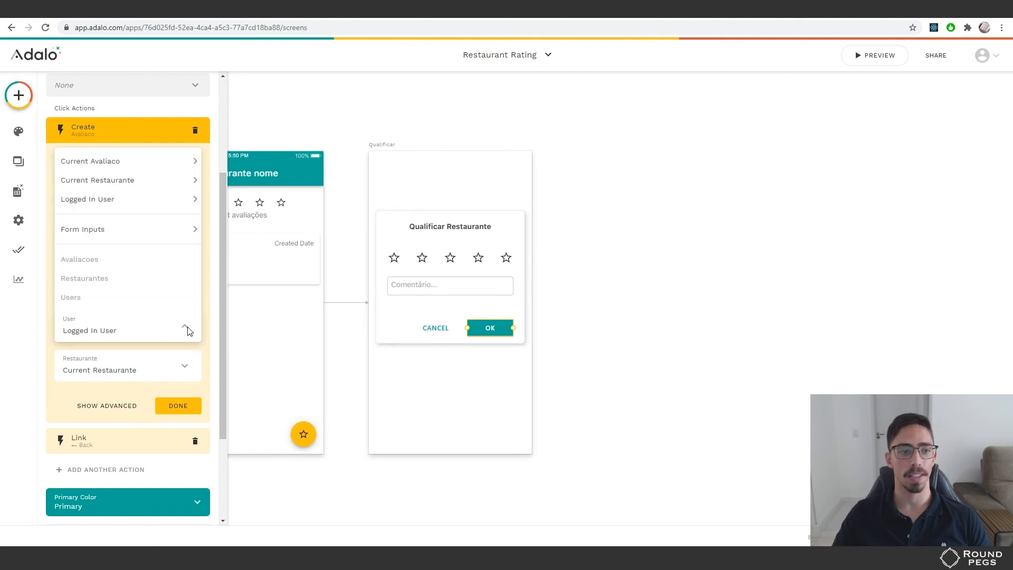
left_click(102, 341)
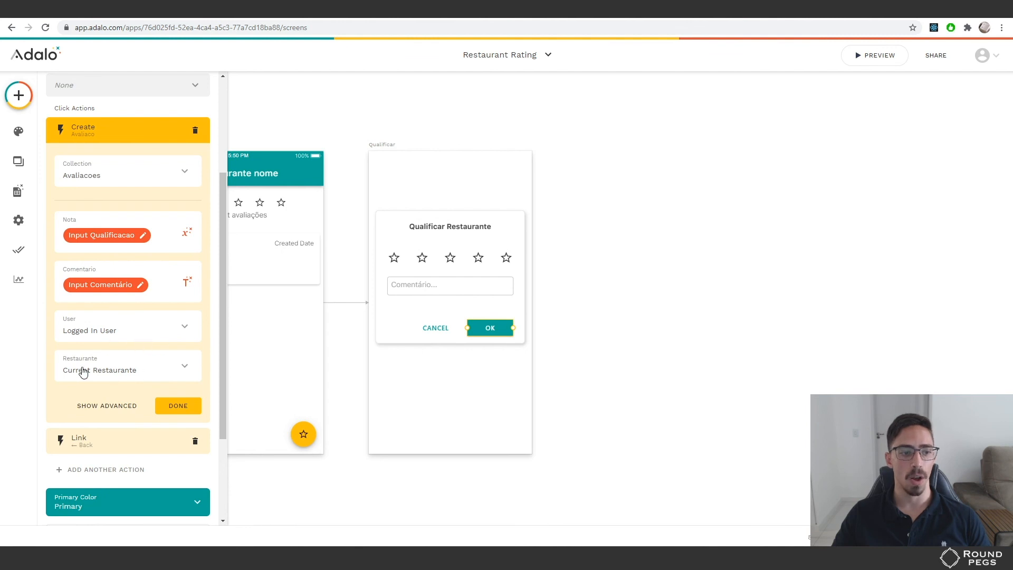
left_click(186, 369)
left_click(91, 373)
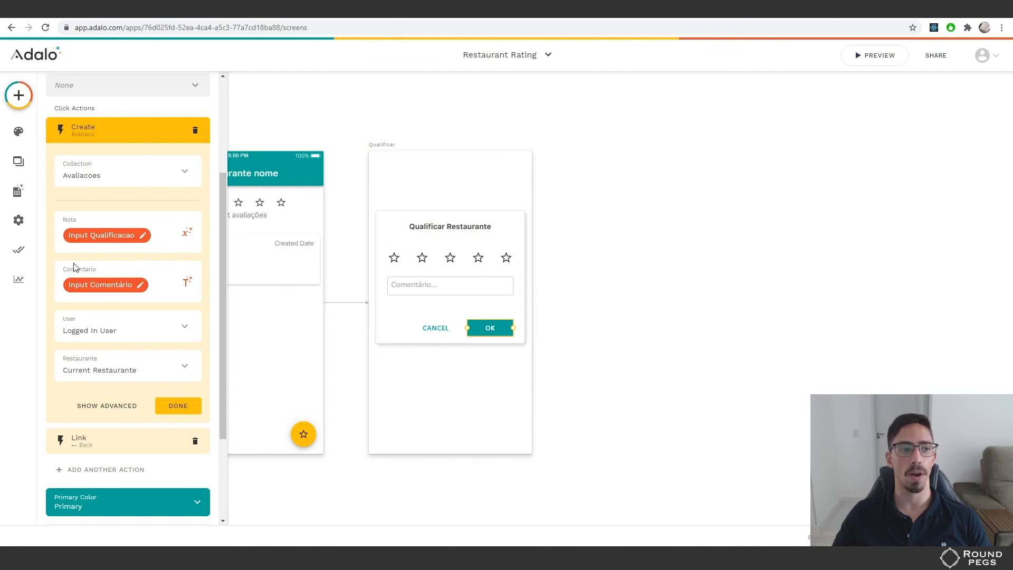
left_click(457, 292)
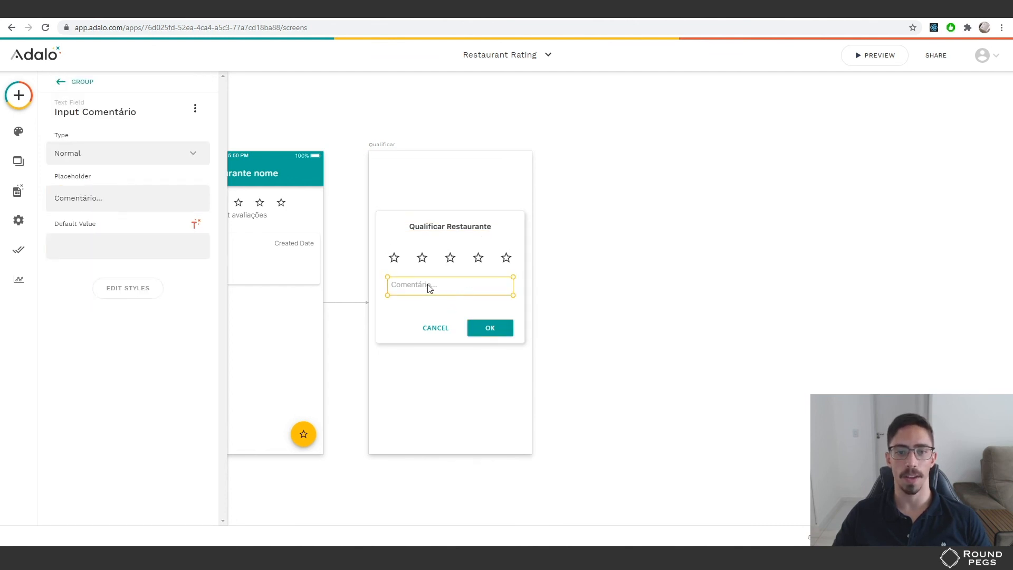
left_click(494, 331)
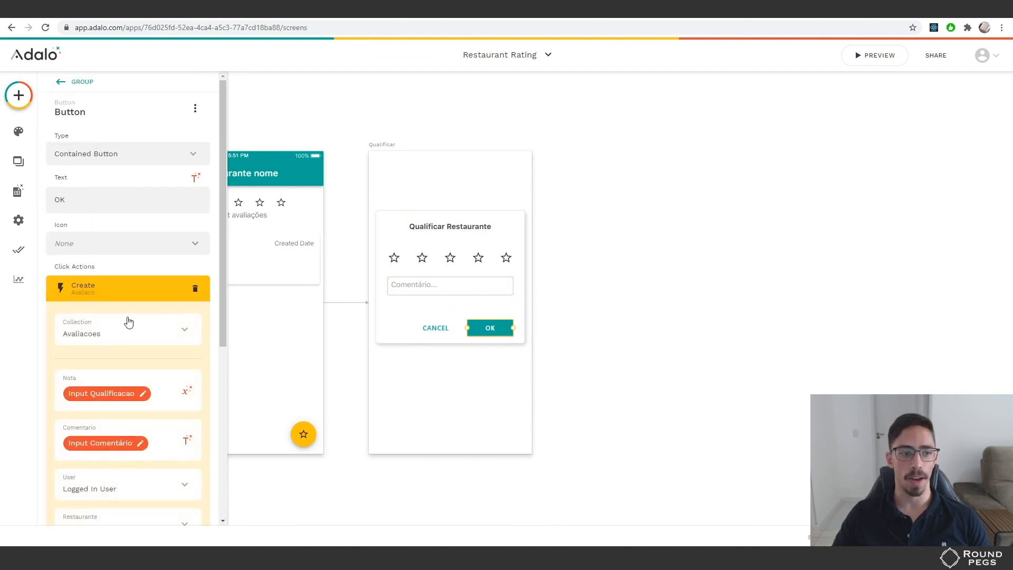
scroll(129, 322, "down", 2)
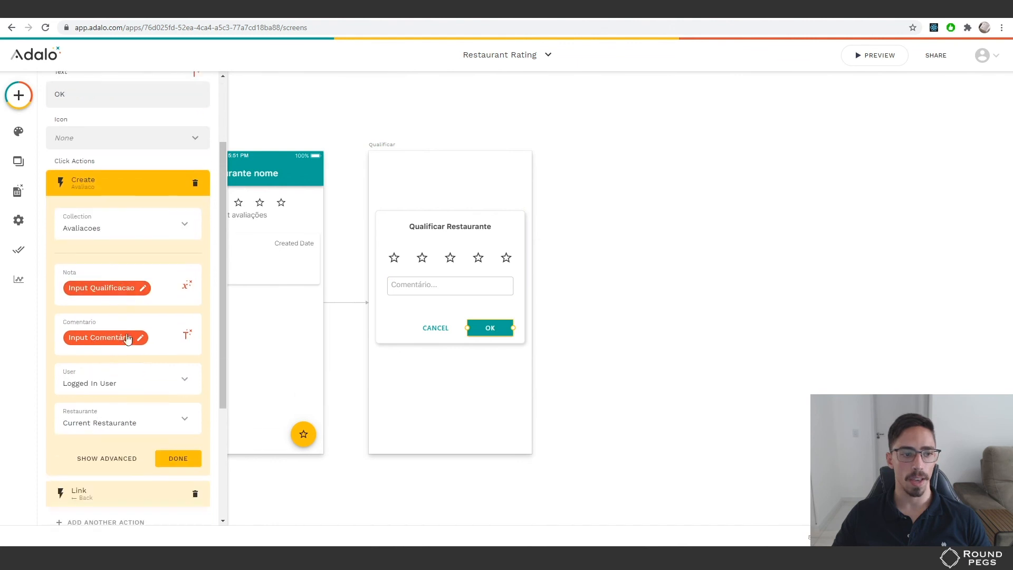
left_click(92, 188)
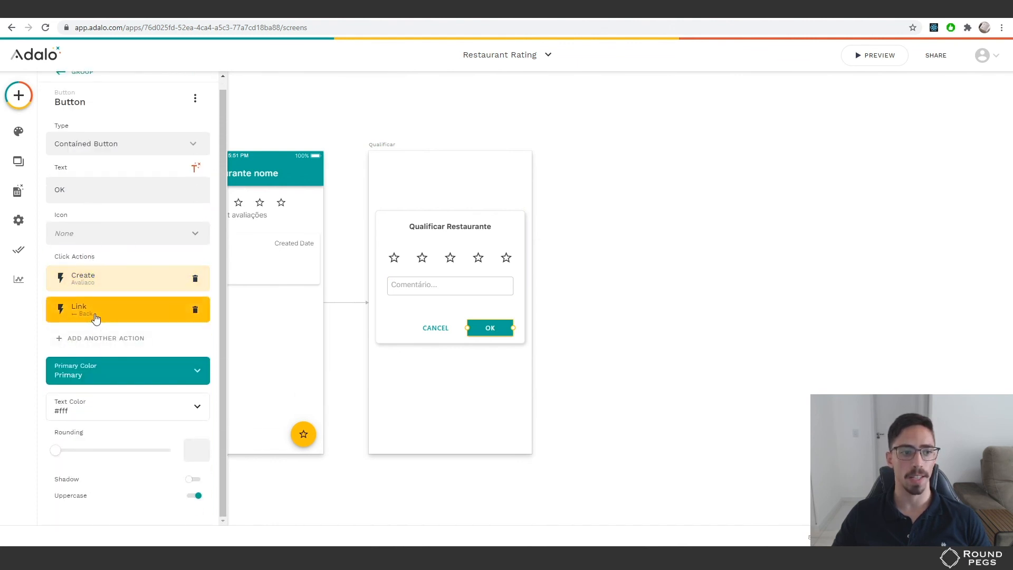
left_click(112, 310)
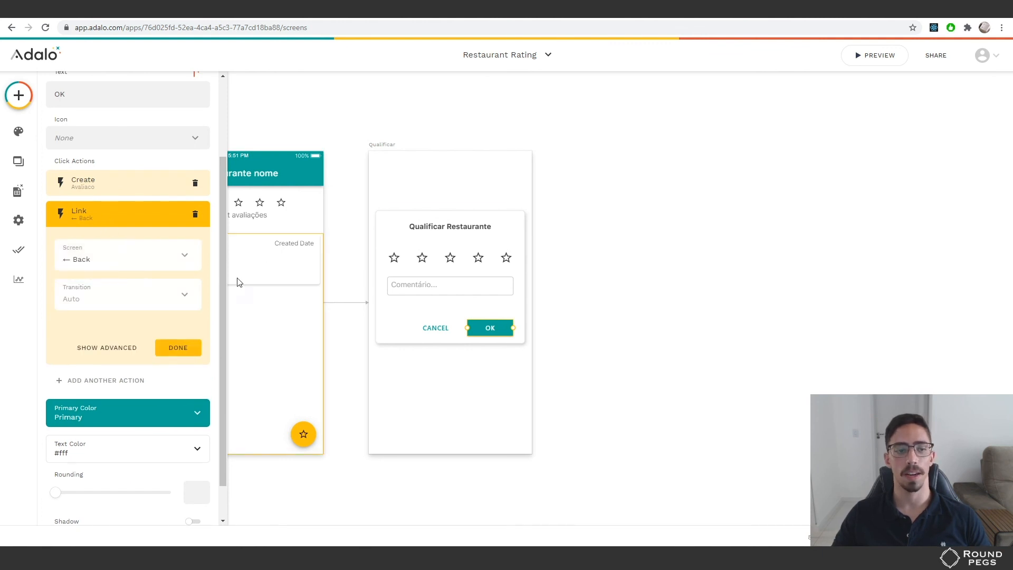
left_click(178, 347)
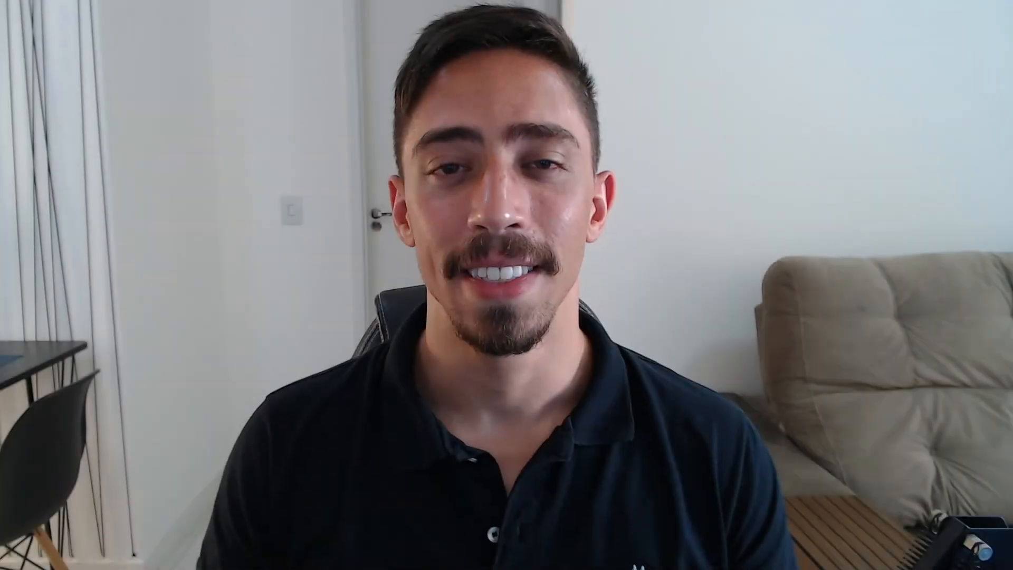